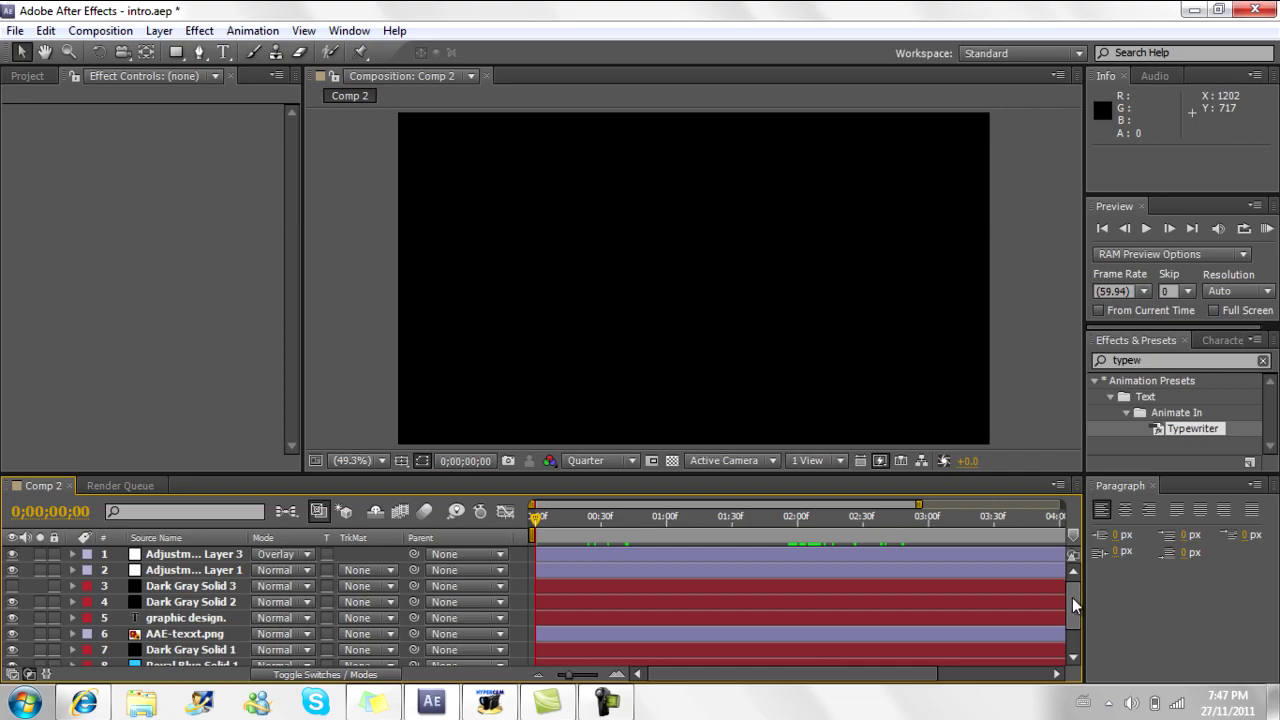
# Step: Raise the viewer–timeline divider so all ten layers of Comp 2 fit in the timeline
pyautogui.scroll(-1, 1073, 598)
pyautogui.scroll(1, 1074, 580)
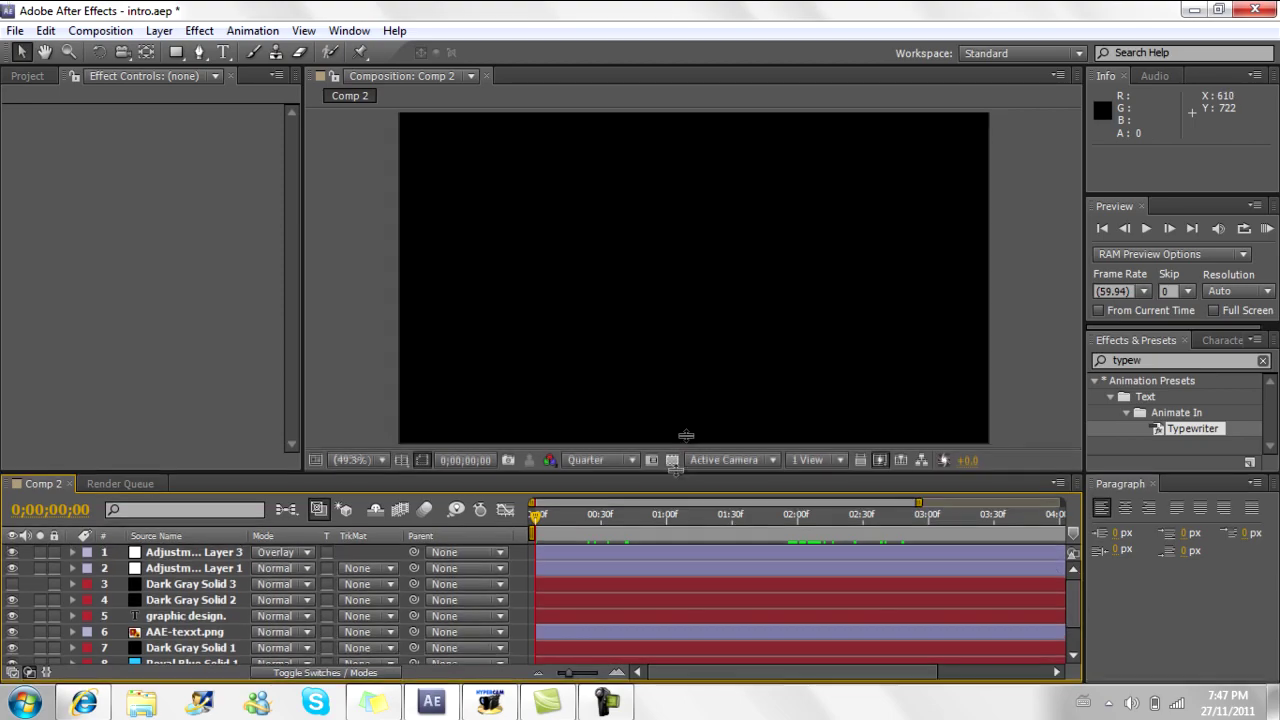
pyautogui.moveTo(672, 472); pyautogui.dragTo(672, 422)
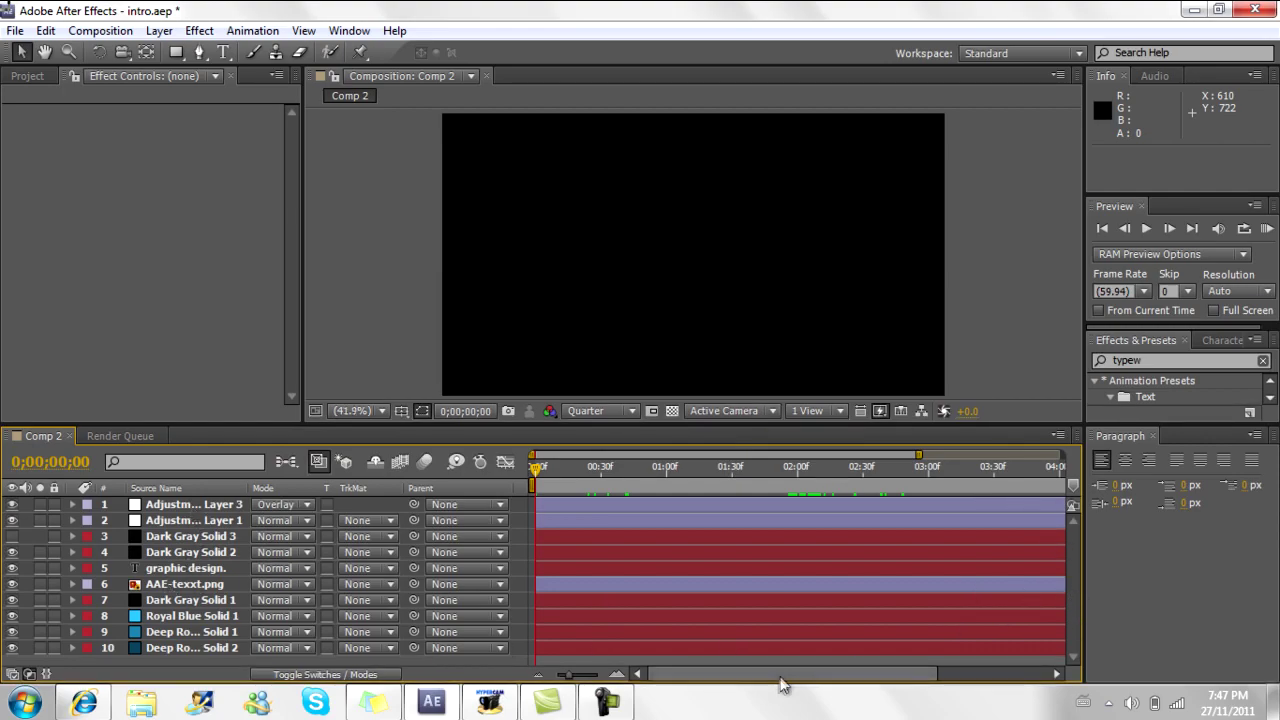
pyautogui.moveTo(820, 679)
pyautogui.mouseDown()
pyautogui.moveTo(832, 679)
pyautogui.moveTo(820, 679)
pyautogui.mouseUp()
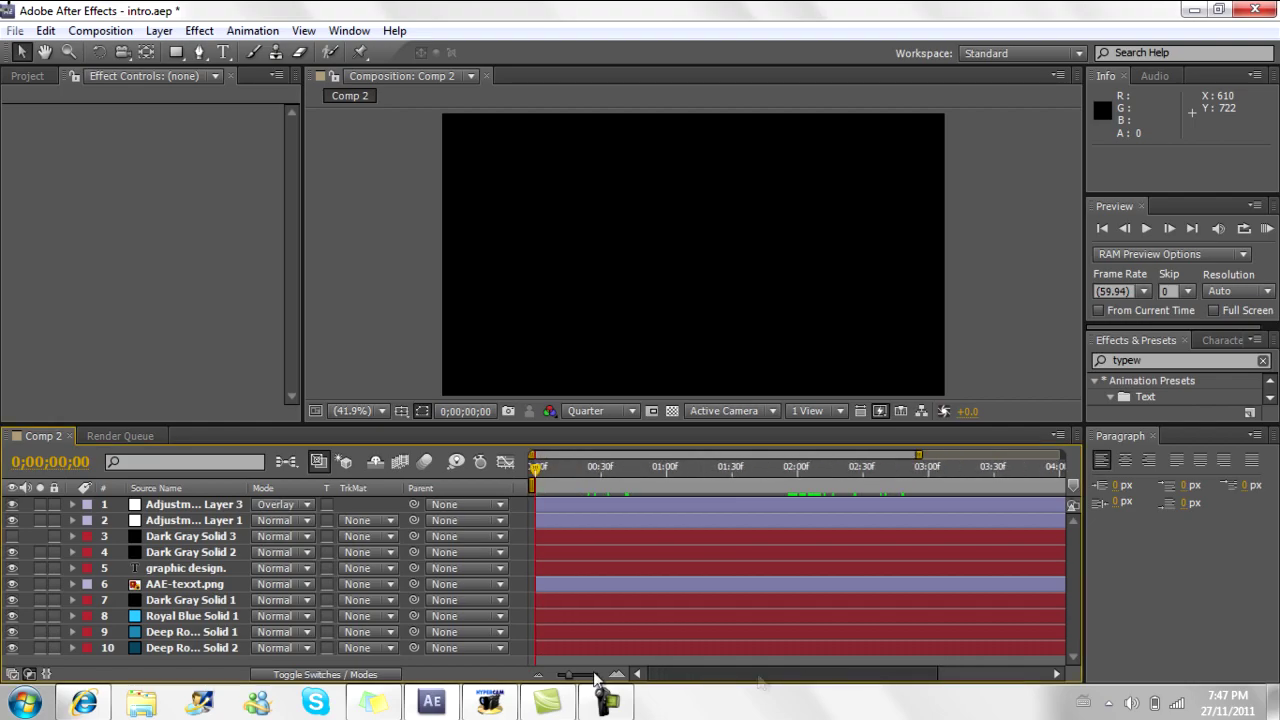
# Step: Create Comp 4 at 1280×720 and 59.94 fps, then enlarge its composition viewer
pyautogui.click(109, 33)
pyautogui.click(160, 50)
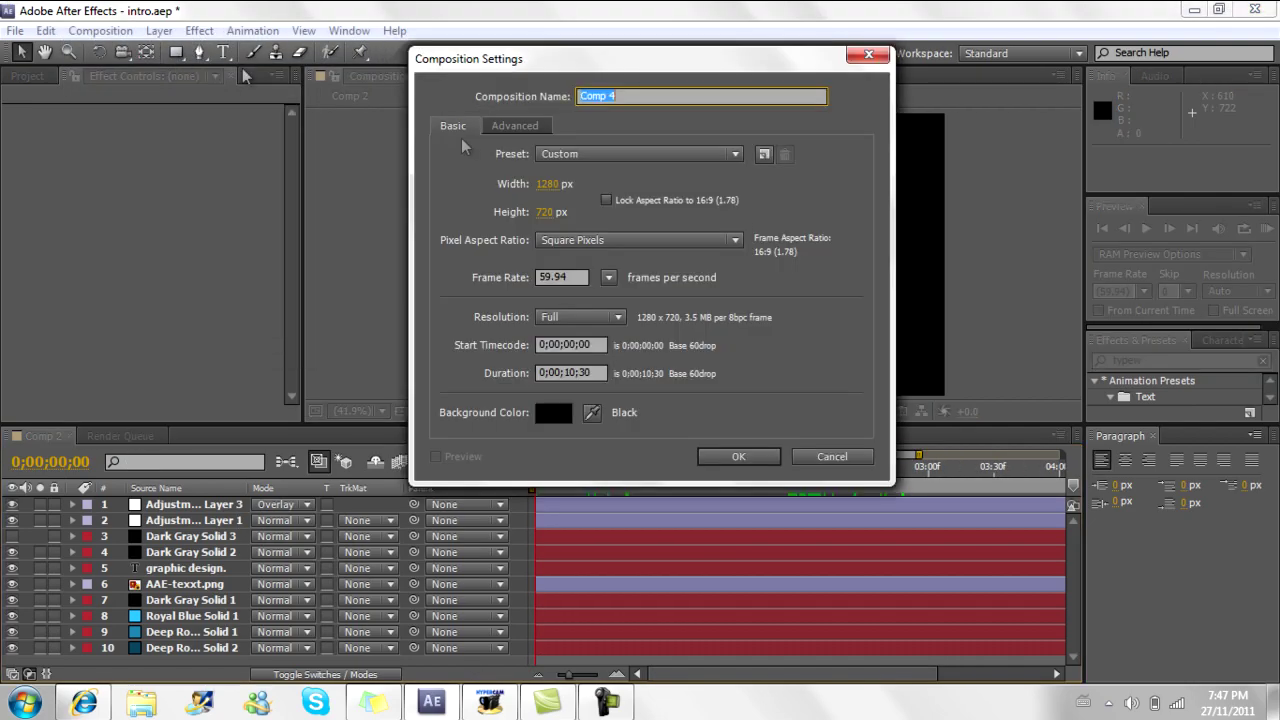
pyautogui.click(734, 458)
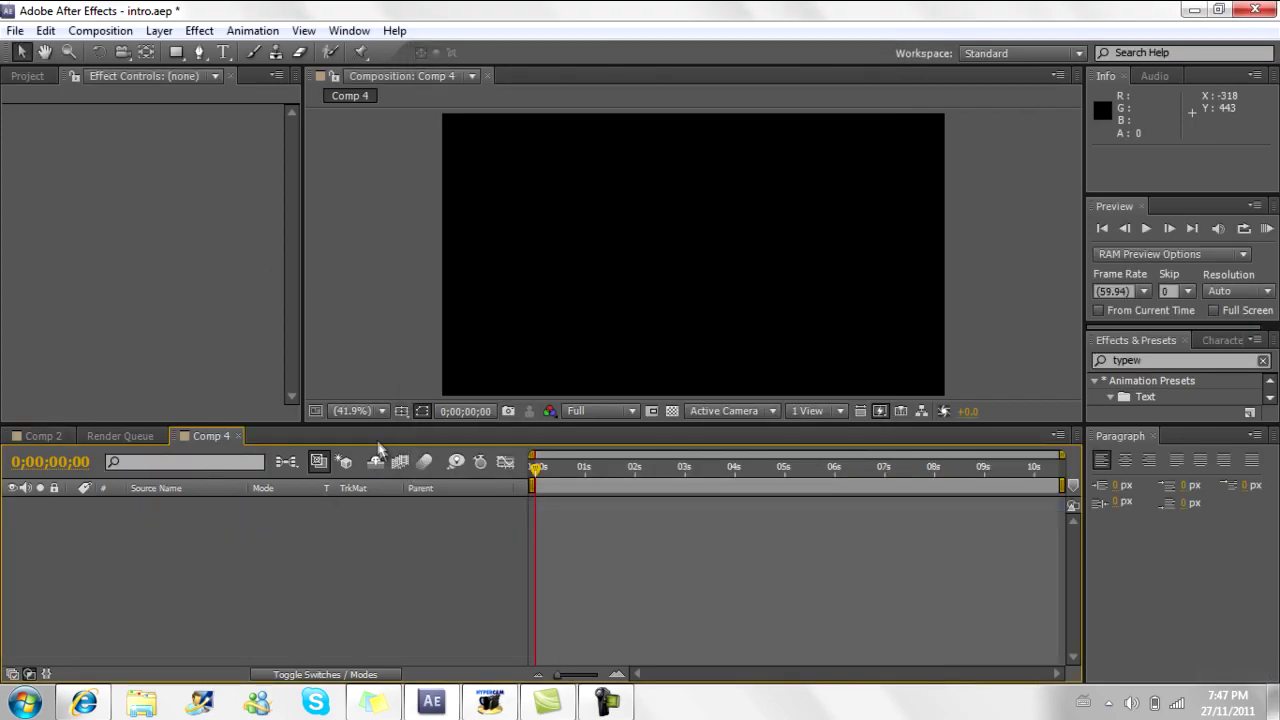
pyautogui.moveTo(396, 423); pyautogui.dragTo(386, 481)
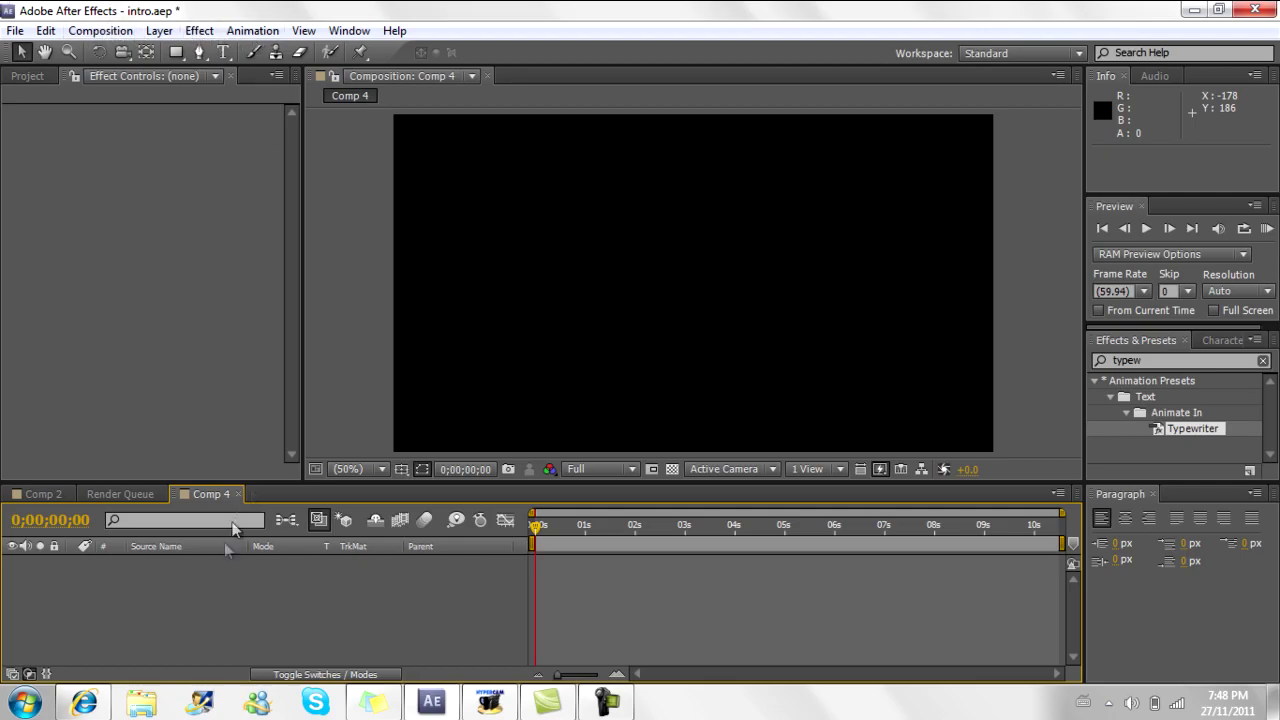
# Step: Add a full-frame near-black solid, Dark Gray Solid 5, then bring up the YouTube page
pyautogui.rightClick(191, 597)
pyautogui.moveTo(250, 416)
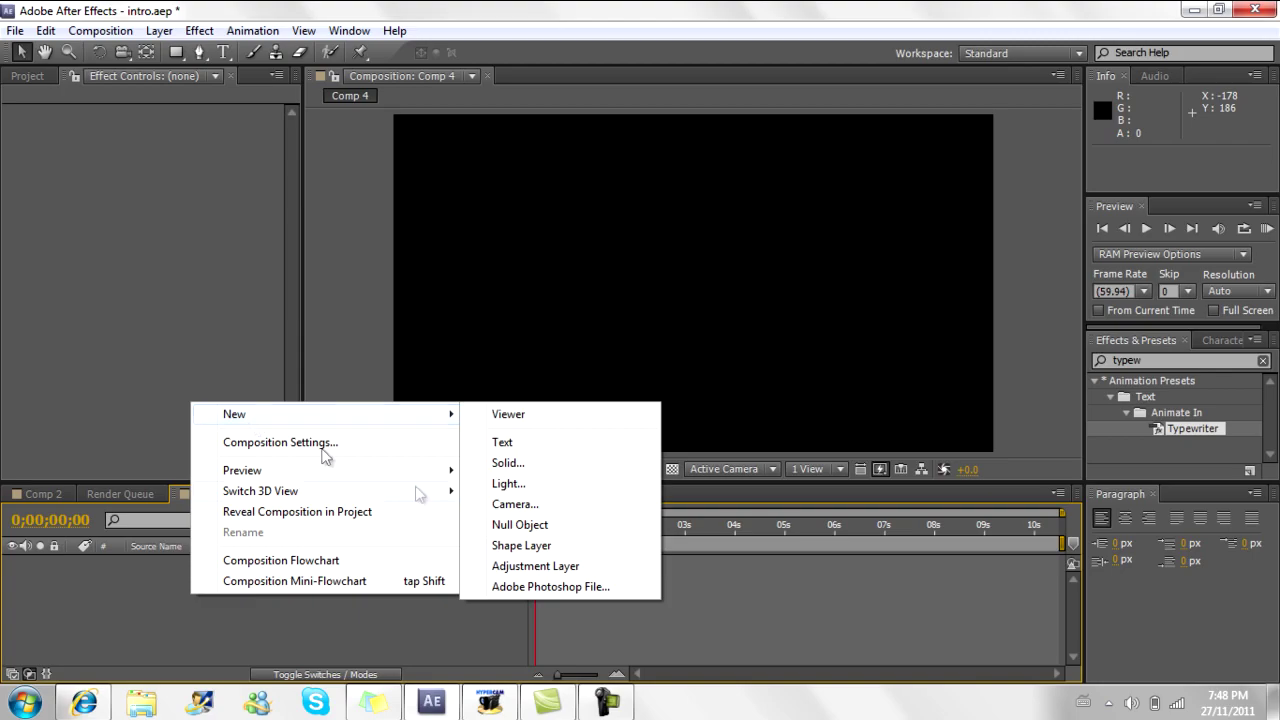
pyautogui.click(500, 463)
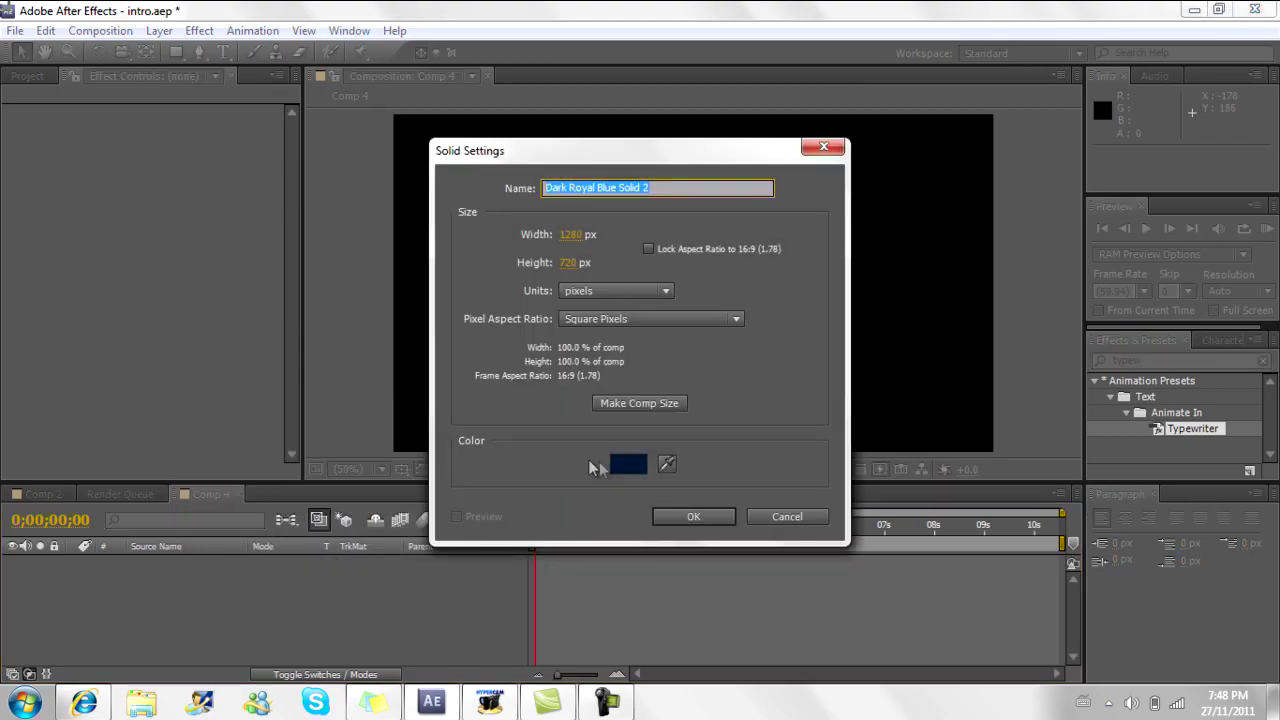
pyautogui.click(632, 464)
pyautogui.moveTo(635, 469); pyautogui.dragTo(363, 573)
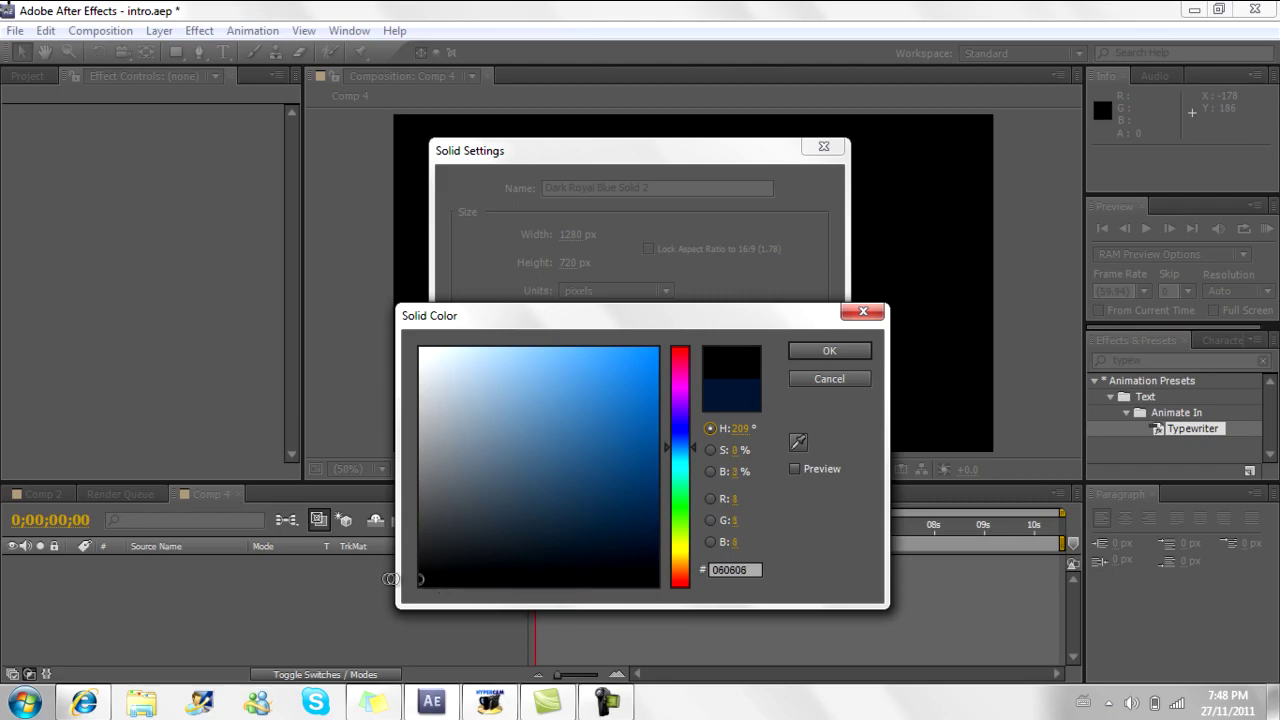
pyautogui.click(828, 350)
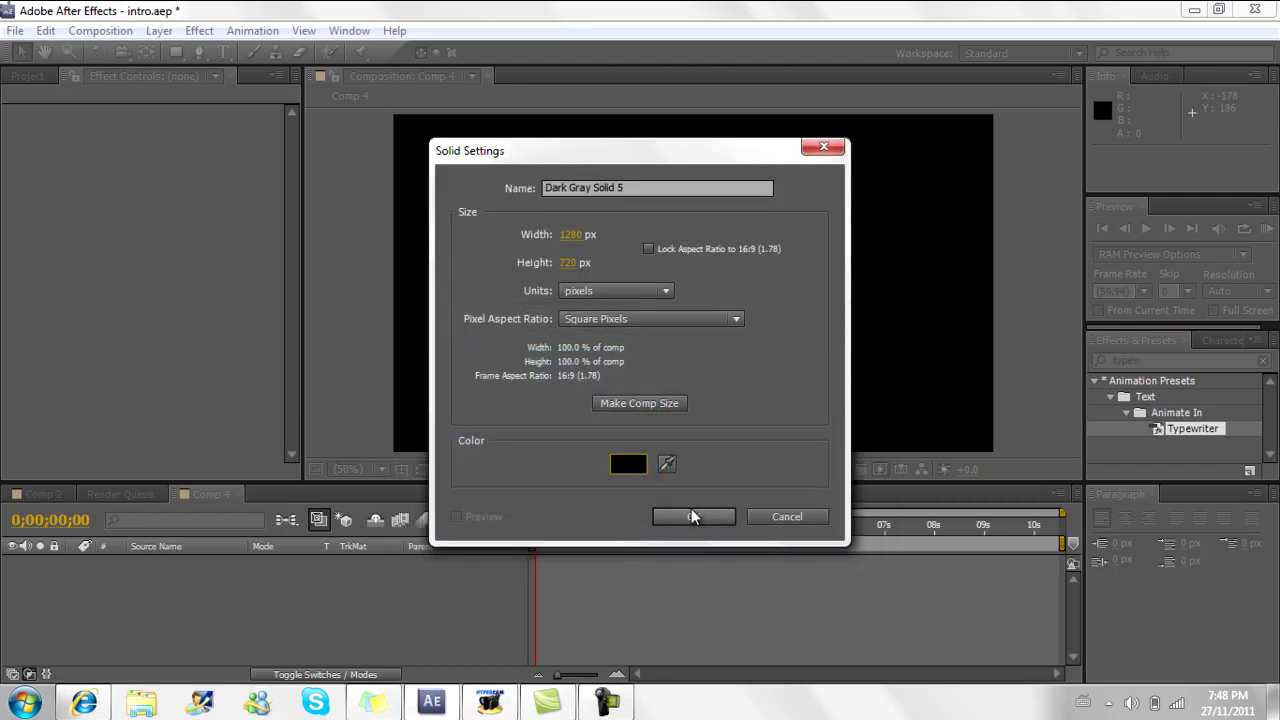
pyautogui.click(686, 516)
pyautogui.click(70, 705)
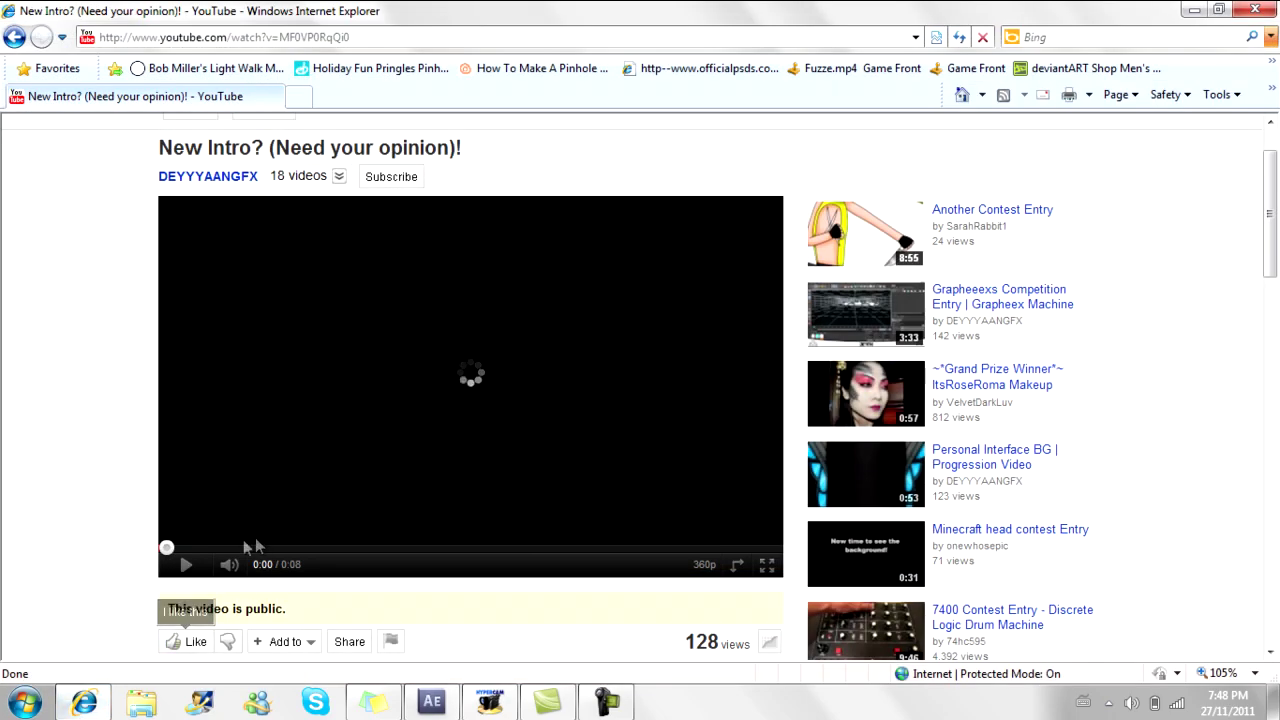
# Step: Play, pause and rewind the finished intro on YouTube, then return to After Effects
pyautogui.click(188, 566)
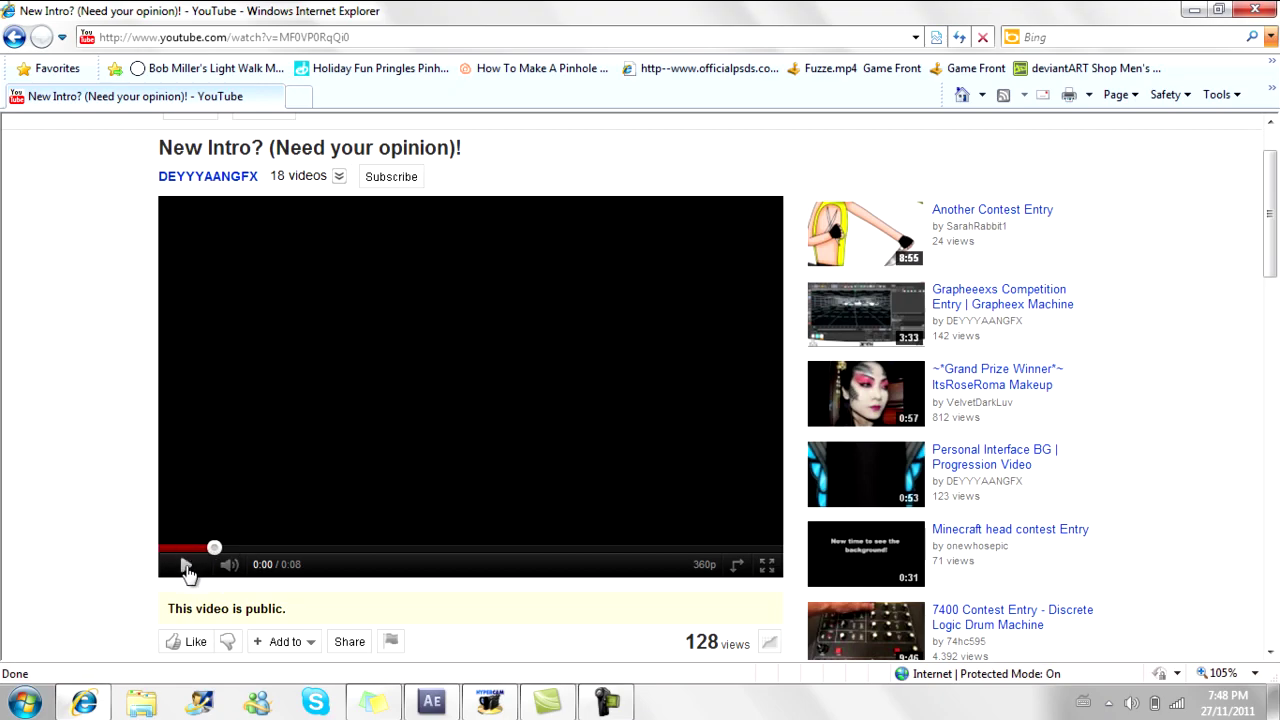
pyautogui.click(186, 565)
pyautogui.click(180, 547)
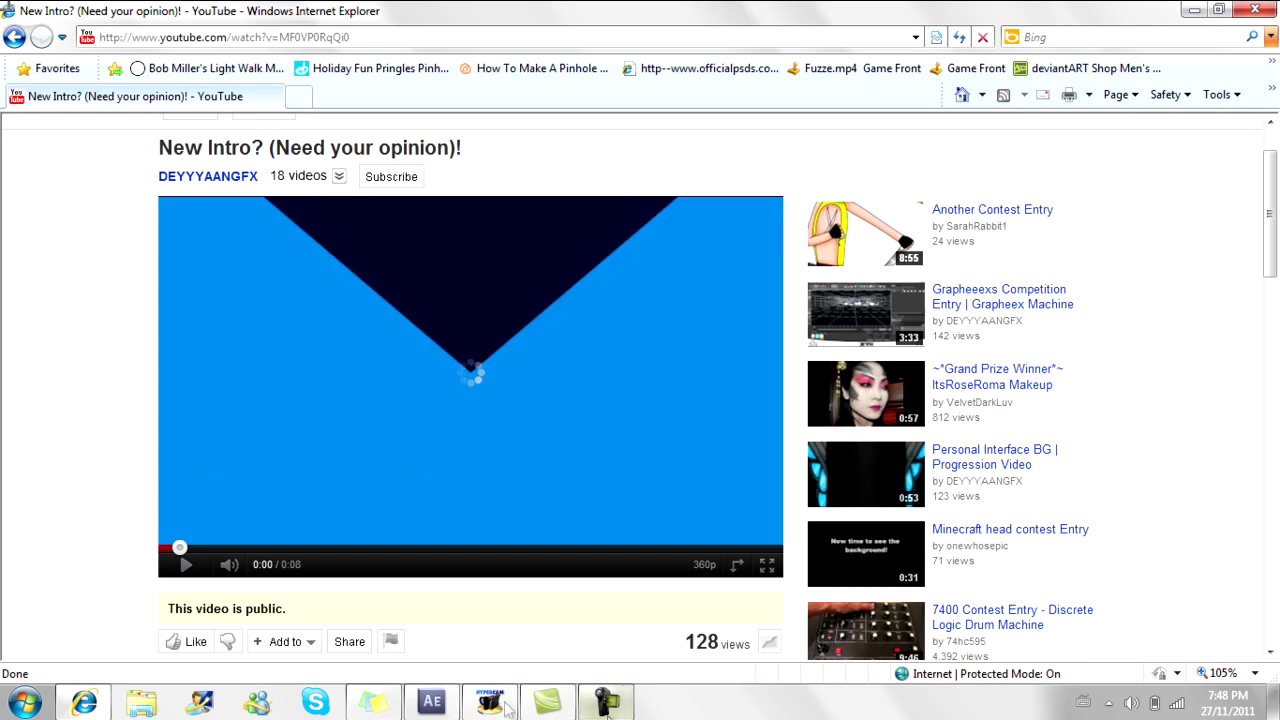
pyautogui.click(431, 702)
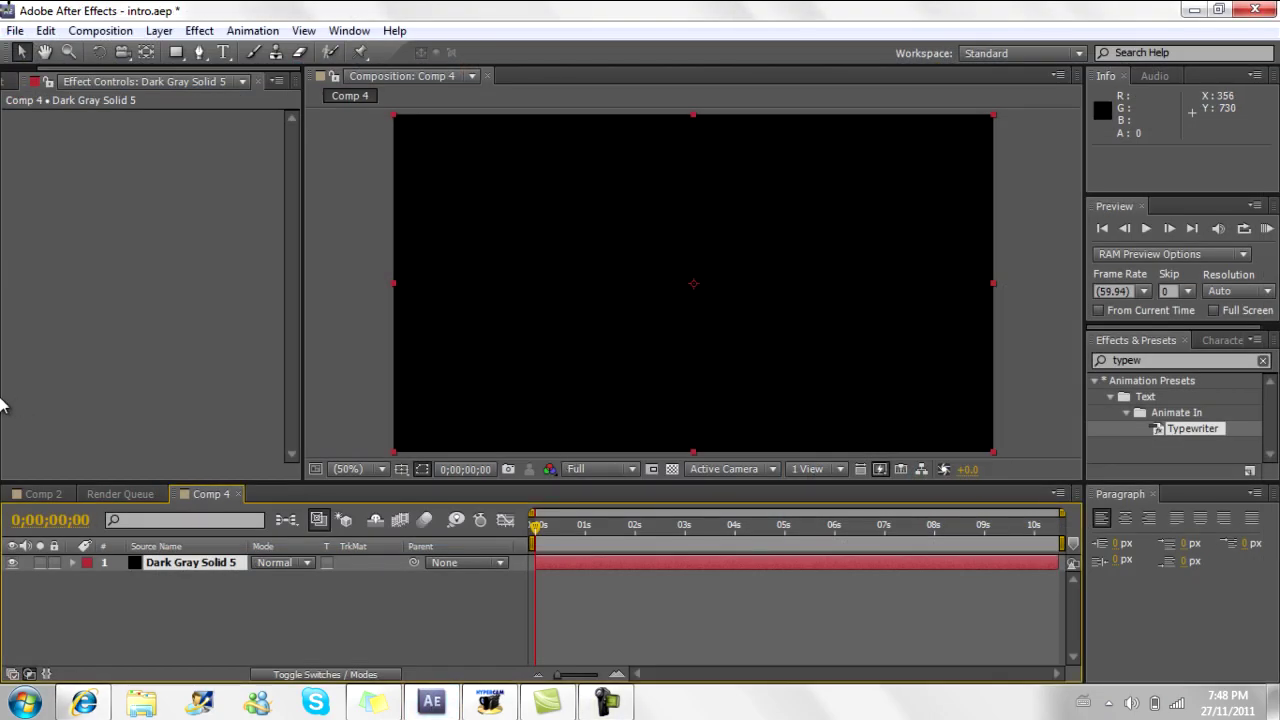
# Step: Check the YouTube reference video again and come back to After Effects
pyautogui.rightClick(208, 594)
pyautogui.click(138, 638)
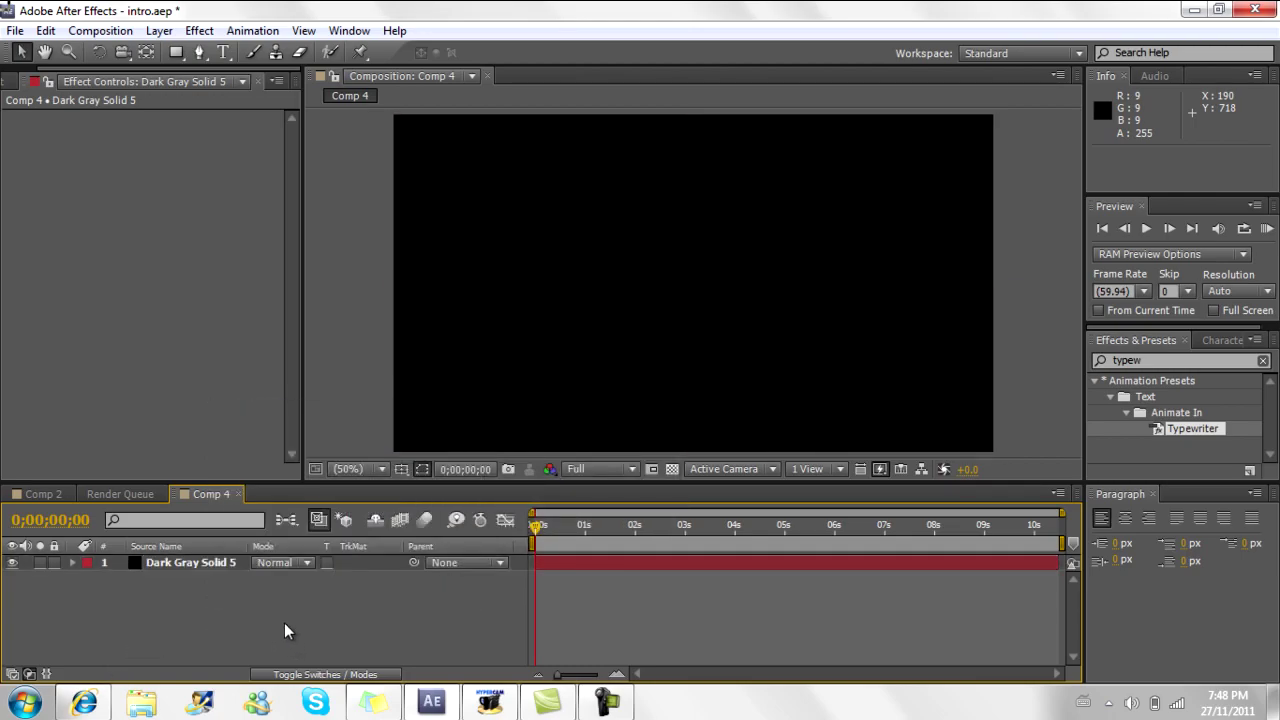
pyautogui.click(84, 702)
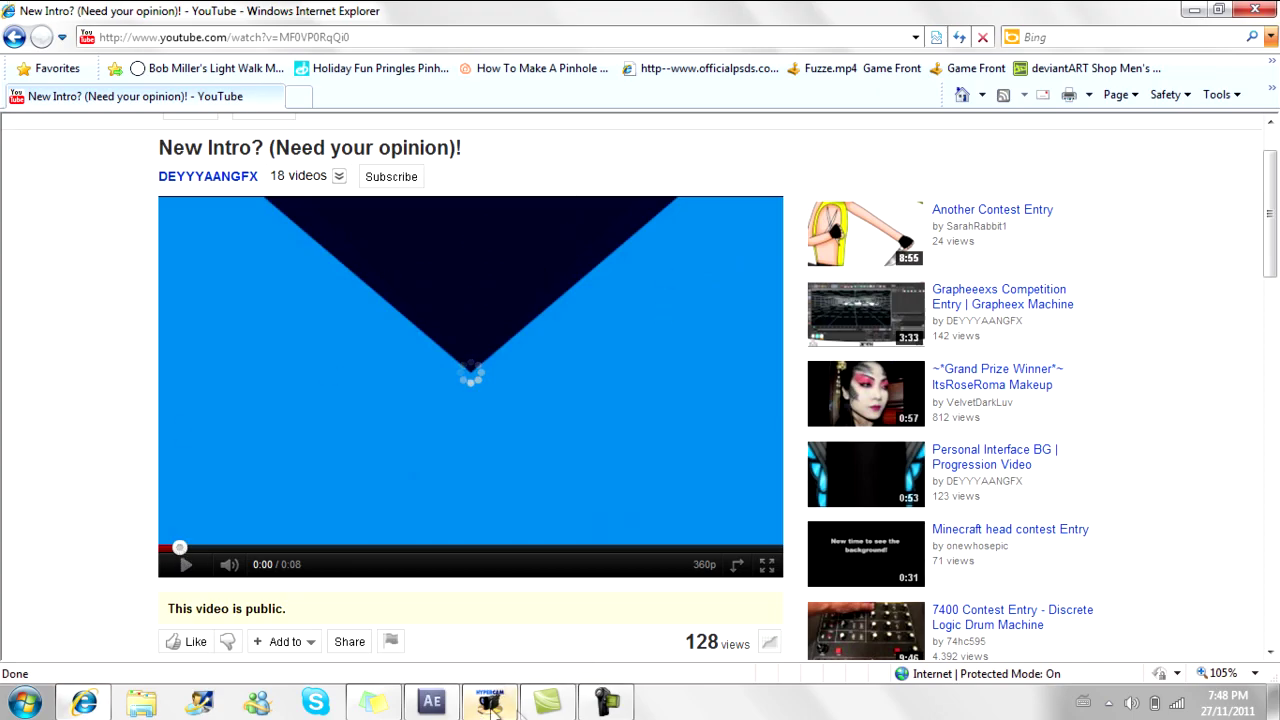
pyautogui.click(431, 702)
# Step: Add a bright royal blue solid (007EFF), Royal Blue Solid 3
pyautogui.rightClick(132, 605)
pyautogui.moveTo(214, 434)
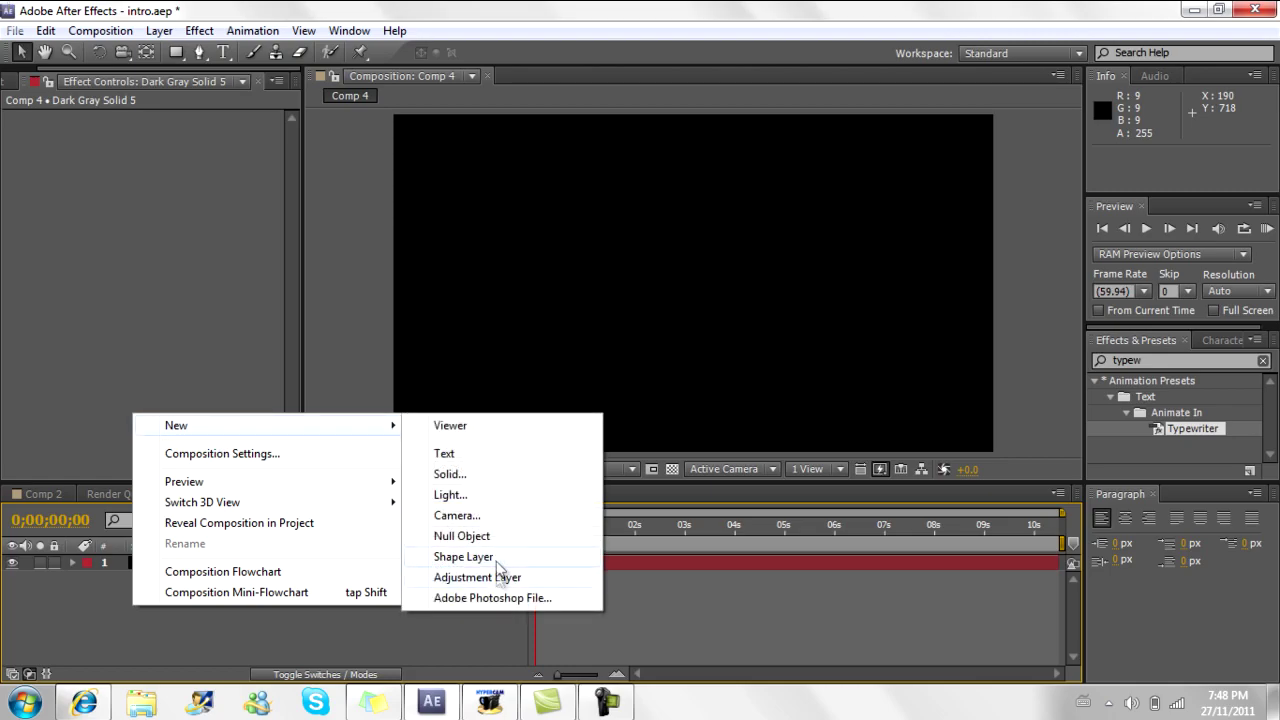
pyautogui.click(470, 478)
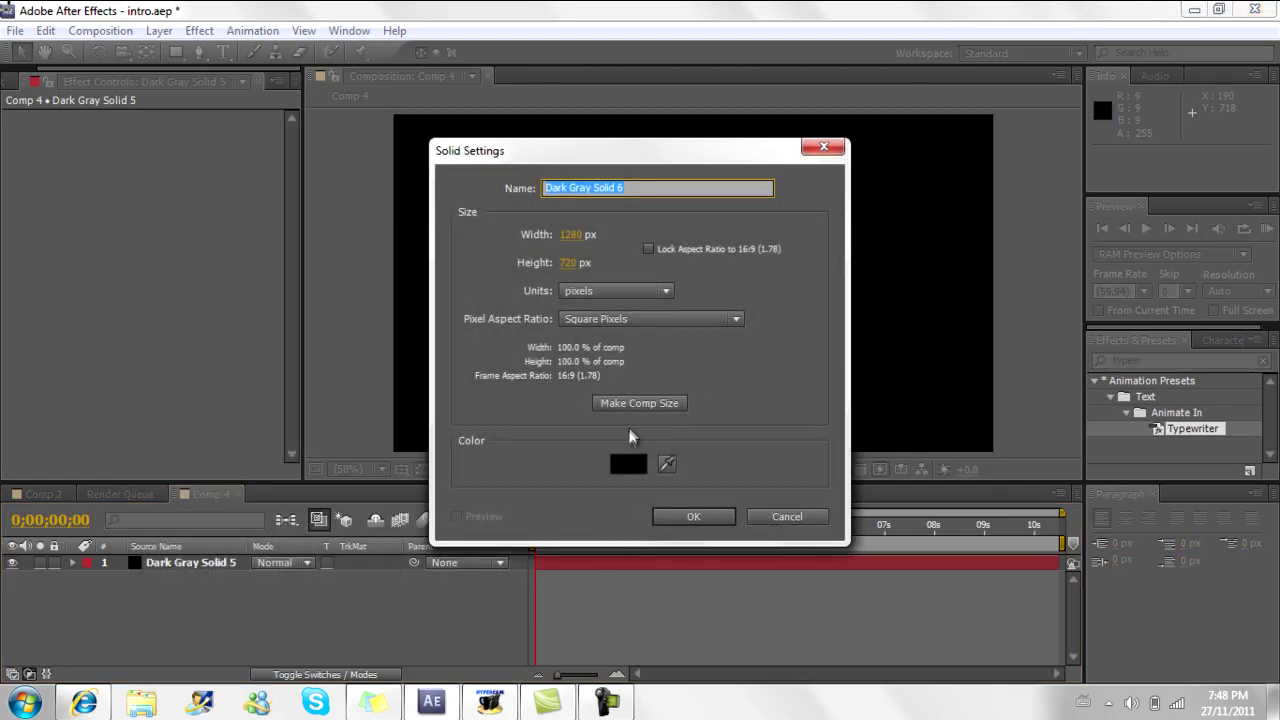
pyautogui.click(618, 533)
pyautogui.moveTo(672, 490); pyautogui.dragTo(693, 449)
pyautogui.moveTo(604, 403); pyautogui.dragTo(1013, 200)
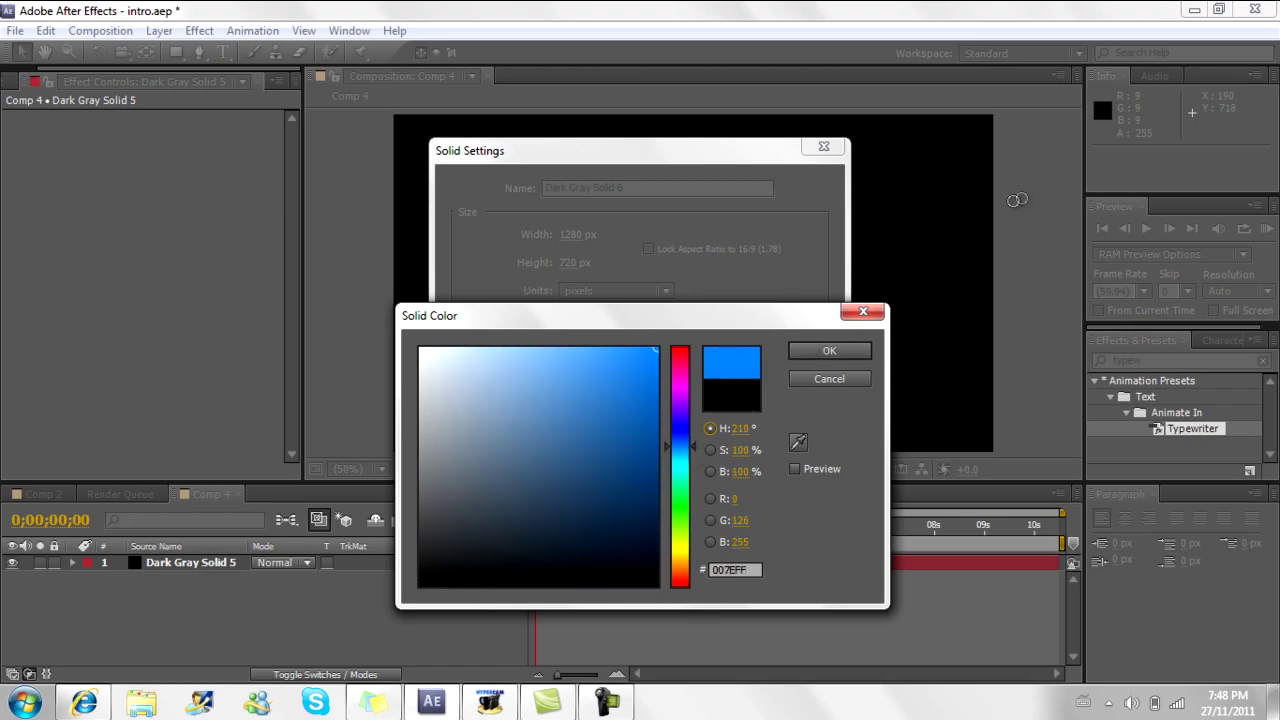
pyautogui.click(829, 350)
pyautogui.click(694, 517)
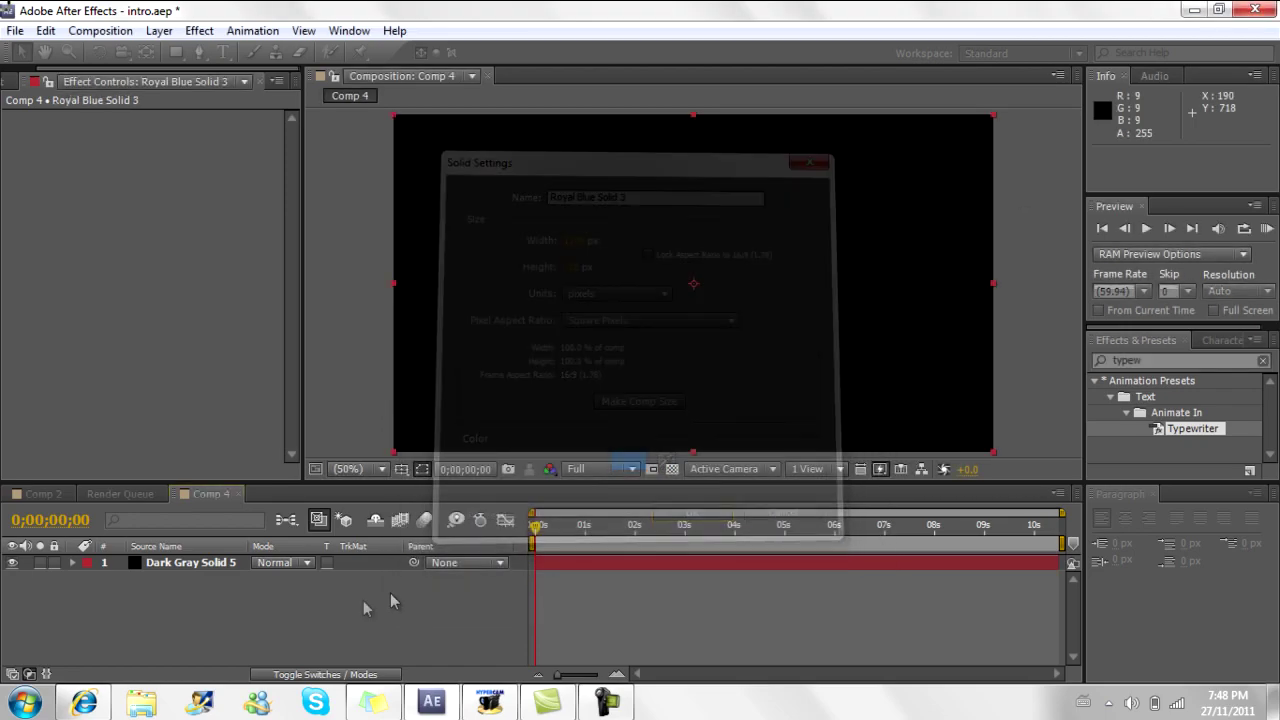
# Step: Add a deep royal blue solid (004082), Deep Royal Blue Solid 4
pyautogui.rightClick(362, 604)
pyautogui.moveTo(521, 410)
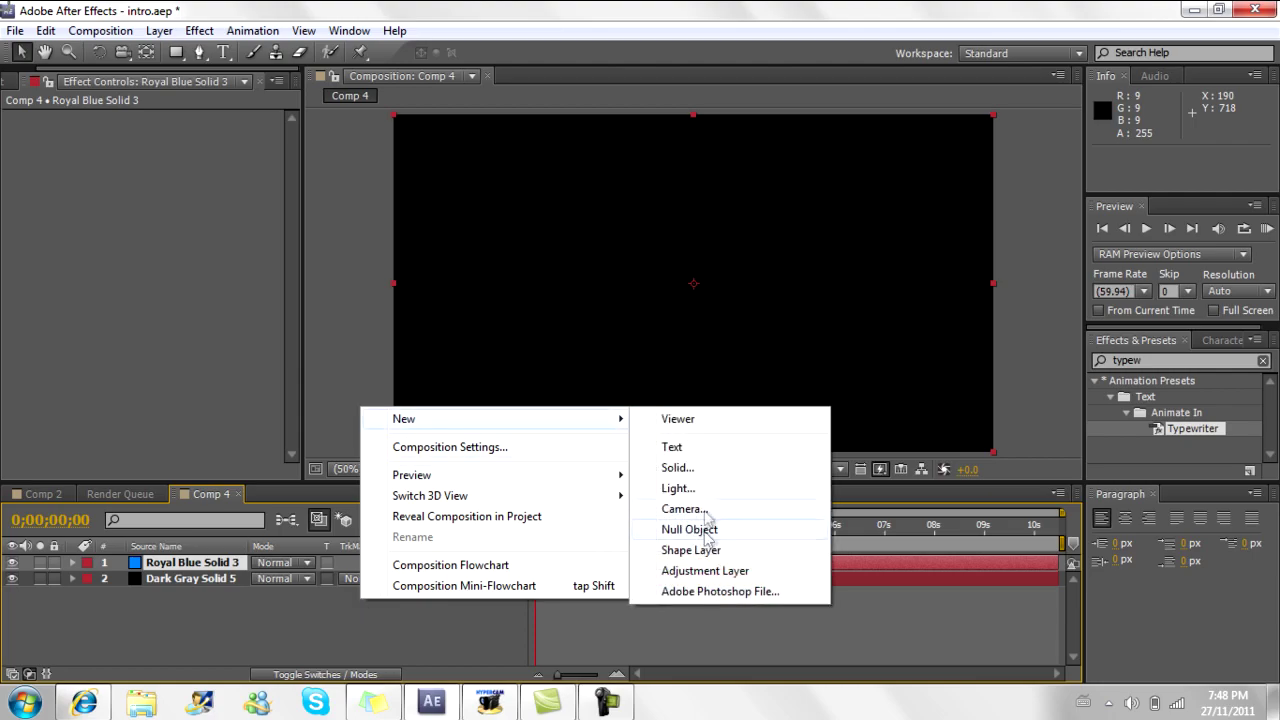
pyautogui.click(700, 468)
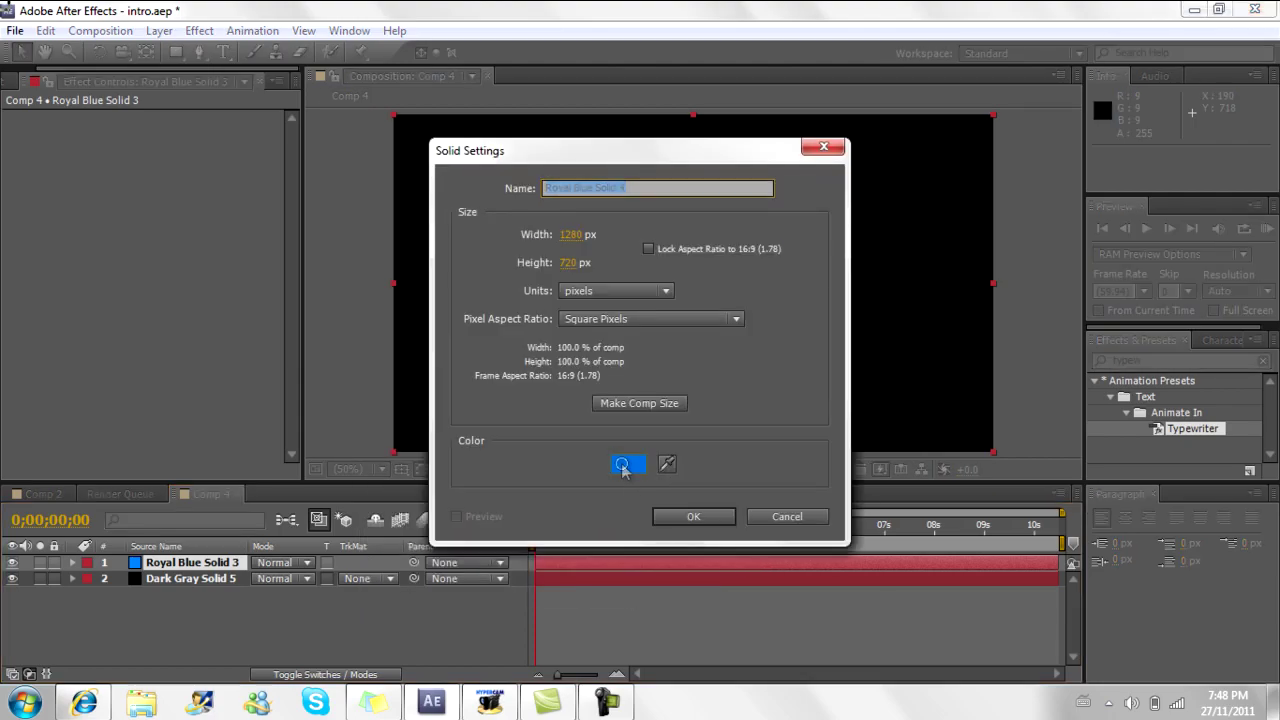
pyautogui.click(622, 465)
pyautogui.moveTo(737, 471); pyautogui.dragTo(757, 465)
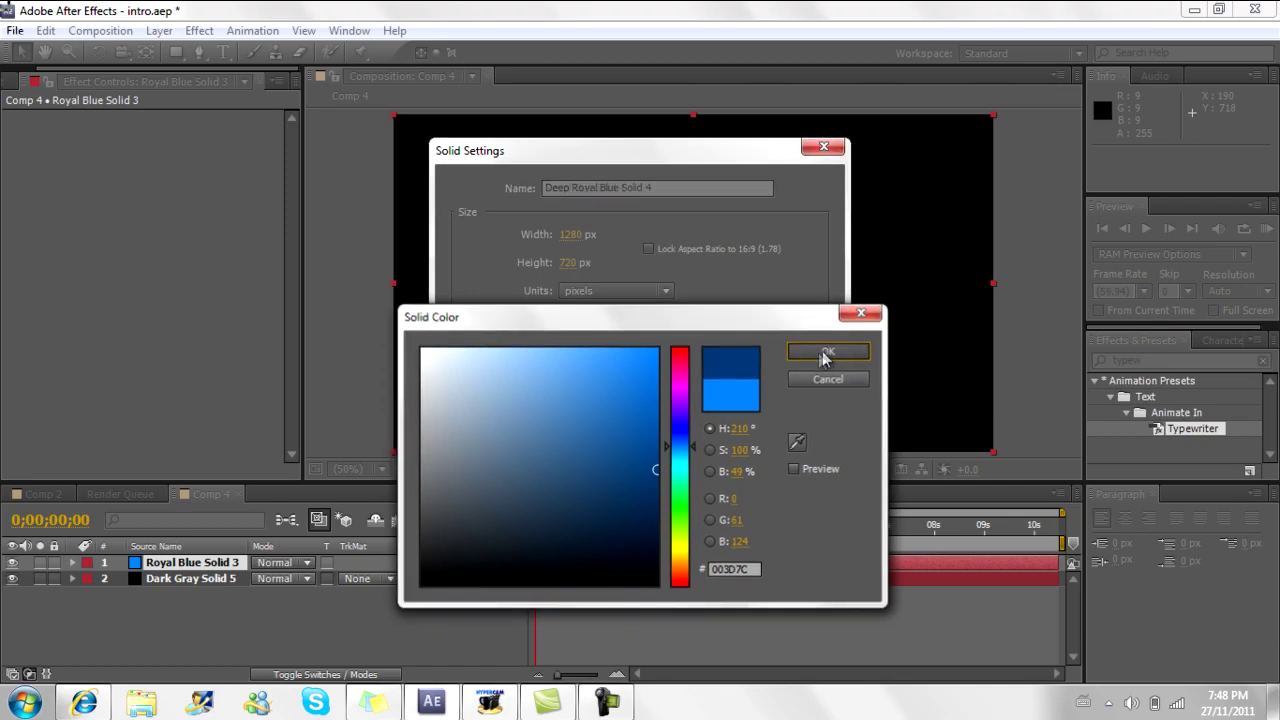
pyautogui.click(829, 350)
pyautogui.click(668, 513)
# Step: Add a very dark navy solid (001021) and move Dark Gray Solid 5 to the top
pyautogui.rightClick(278, 631)
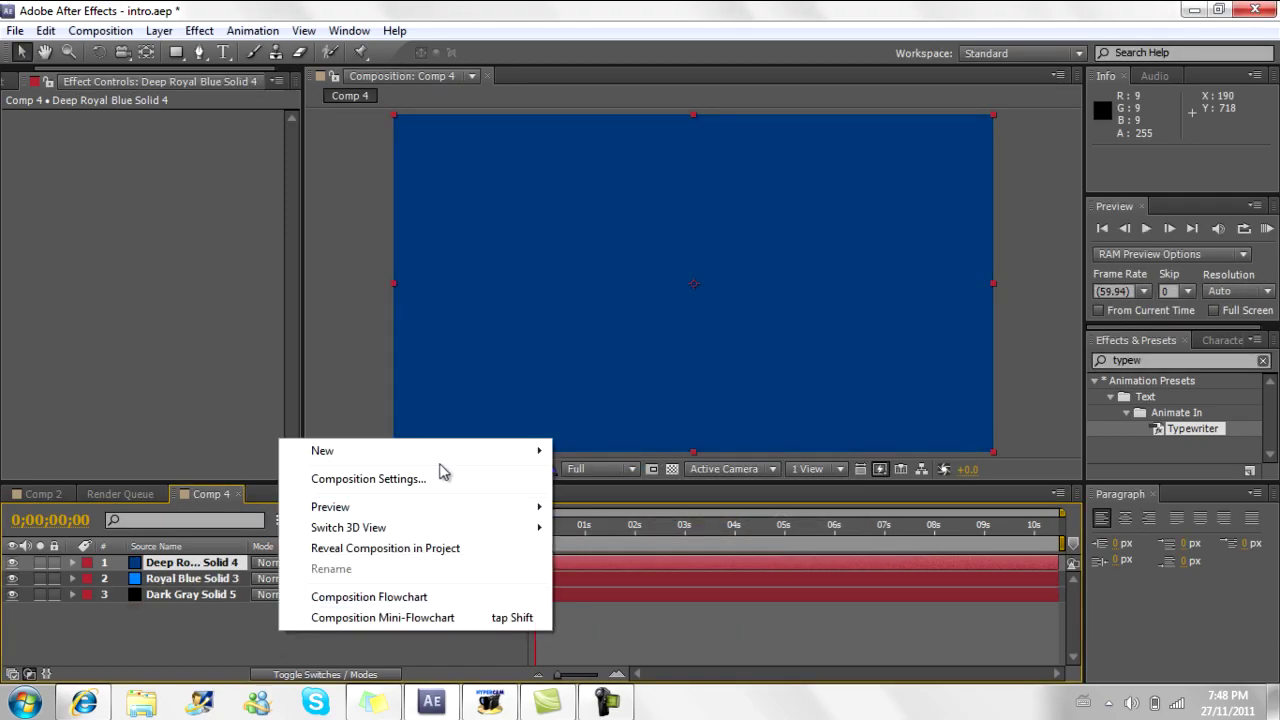
pyautogui.moveTo(431, 457)
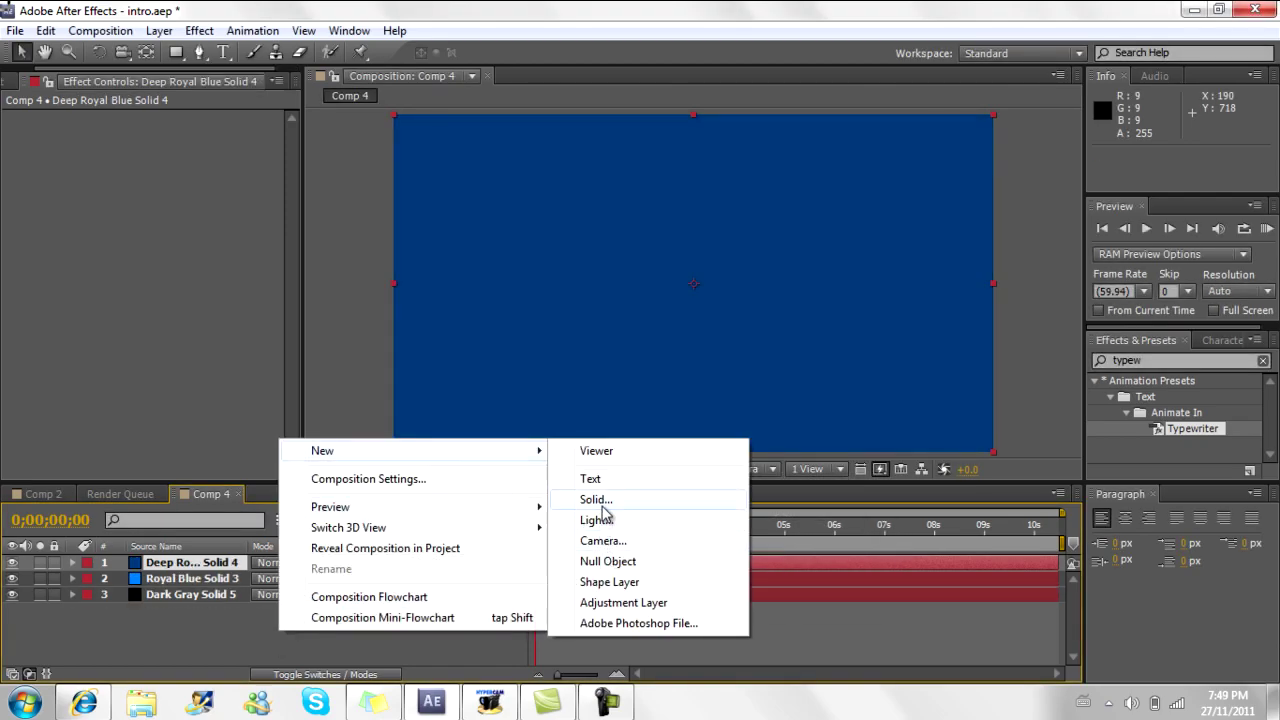
pyautogui.click(603, 505)
pyautogui.click(622, 465)
pyautogui.moveTo(650, 465); pyautogui.dragTo(816, 555)
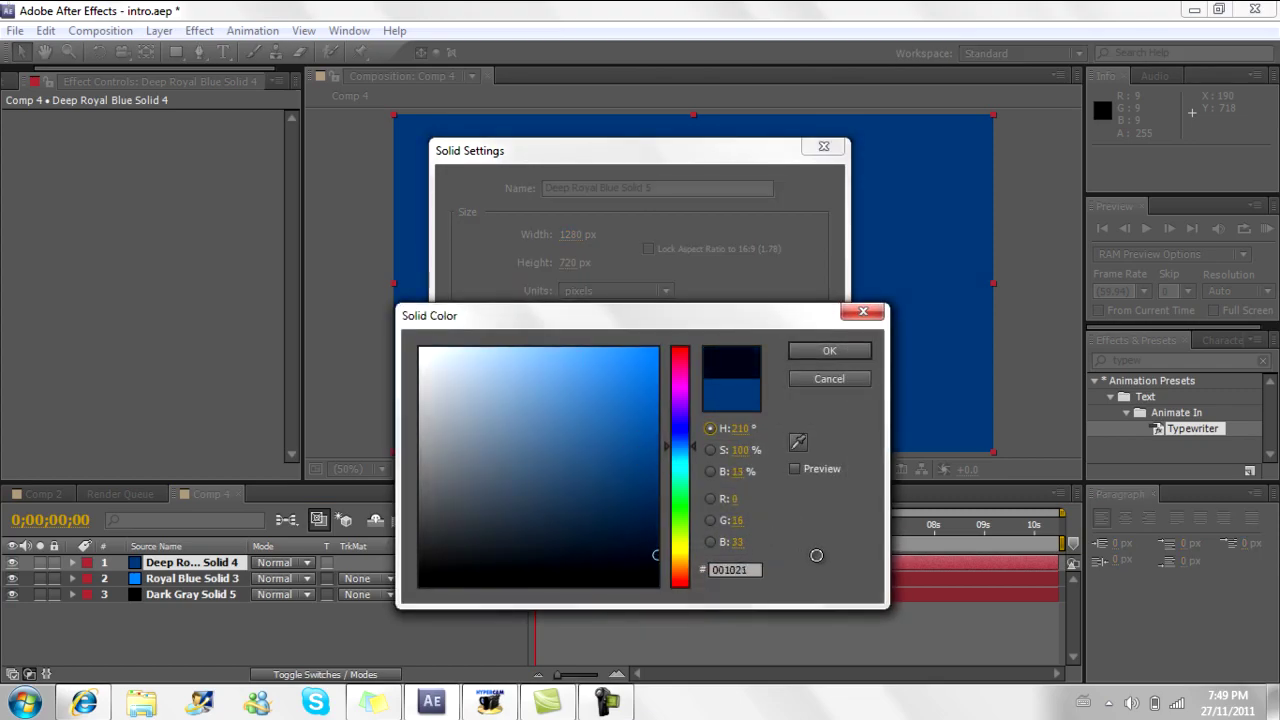
pyautogui.click(829, 350)
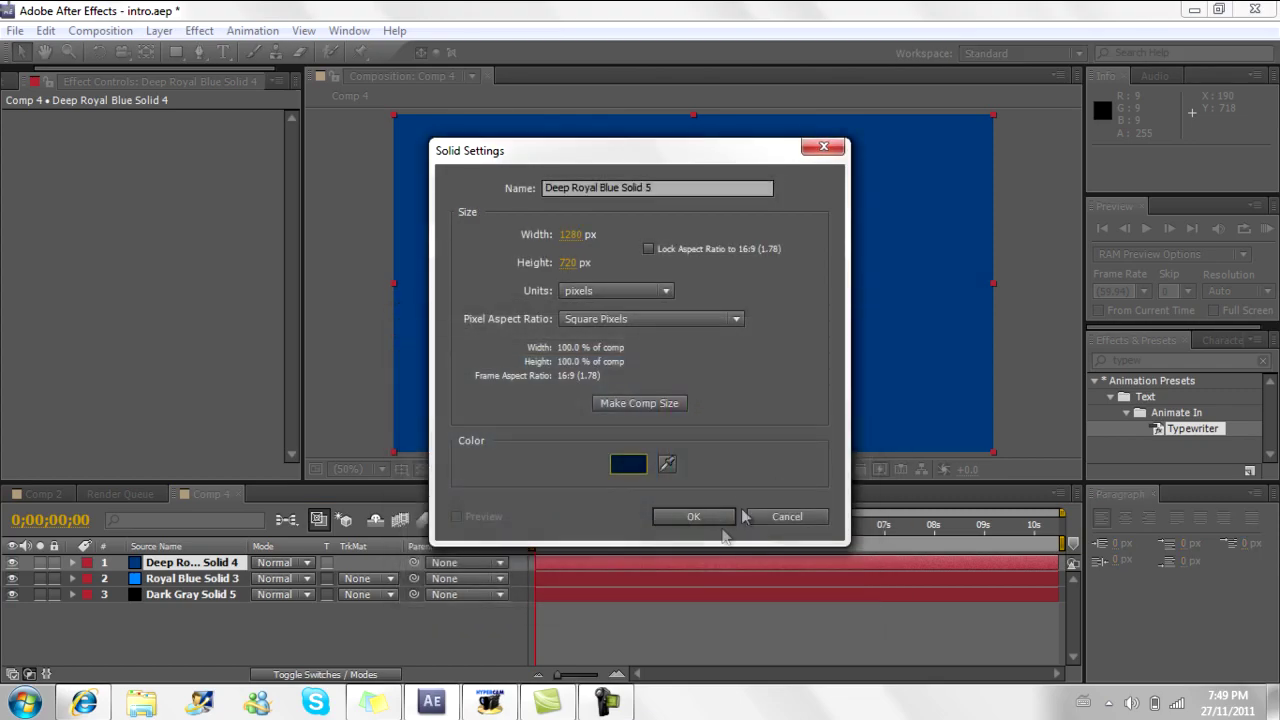
pyautogui.click(728, 516)
pyautogui.moveTo(181, 609); pyautogui.dragTo(186, 564)
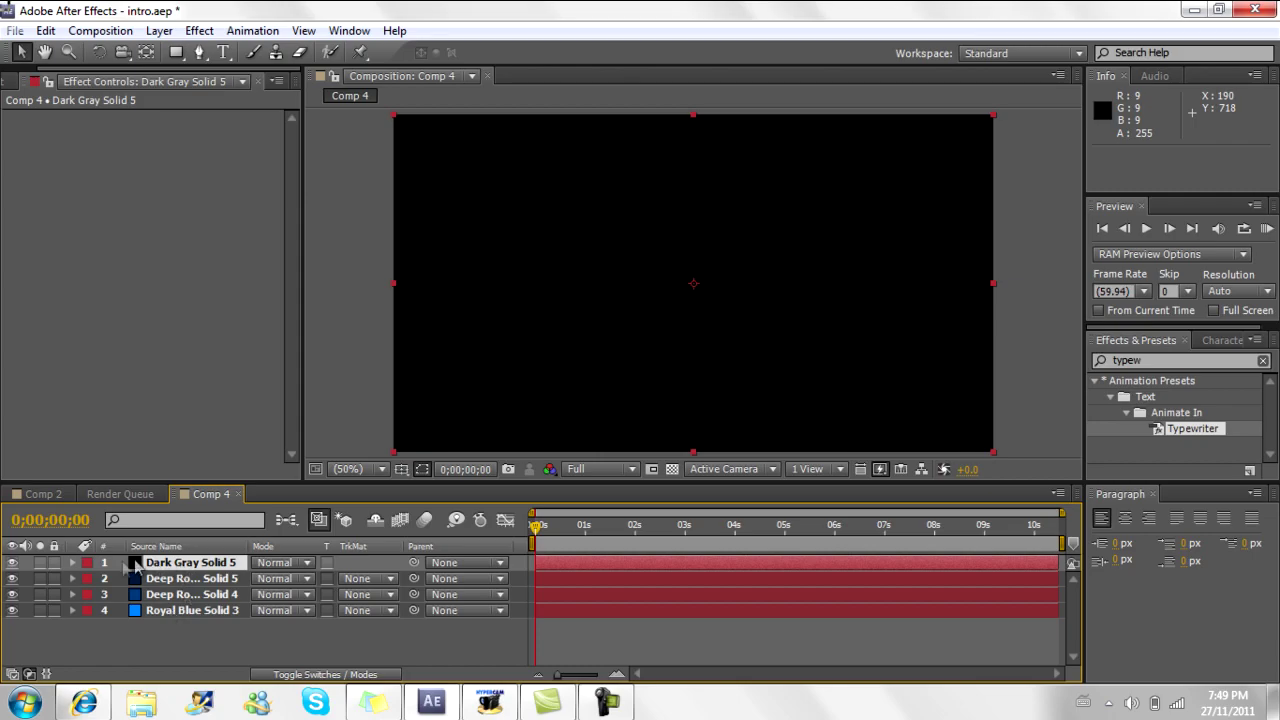
# Step: Move Royal Blue Solid 3 directly under Dark Gray Solid 5, then select Dark Gray Solid 5
pyautogui.moveTo(181, 614)
pyautogui.mouseDown()
pyautogui.moveTo(180, 578)
pyautogui.moveTo(183, 610)
pyautogui.moveTo(190, 596)
pyautogui.mouseUp()
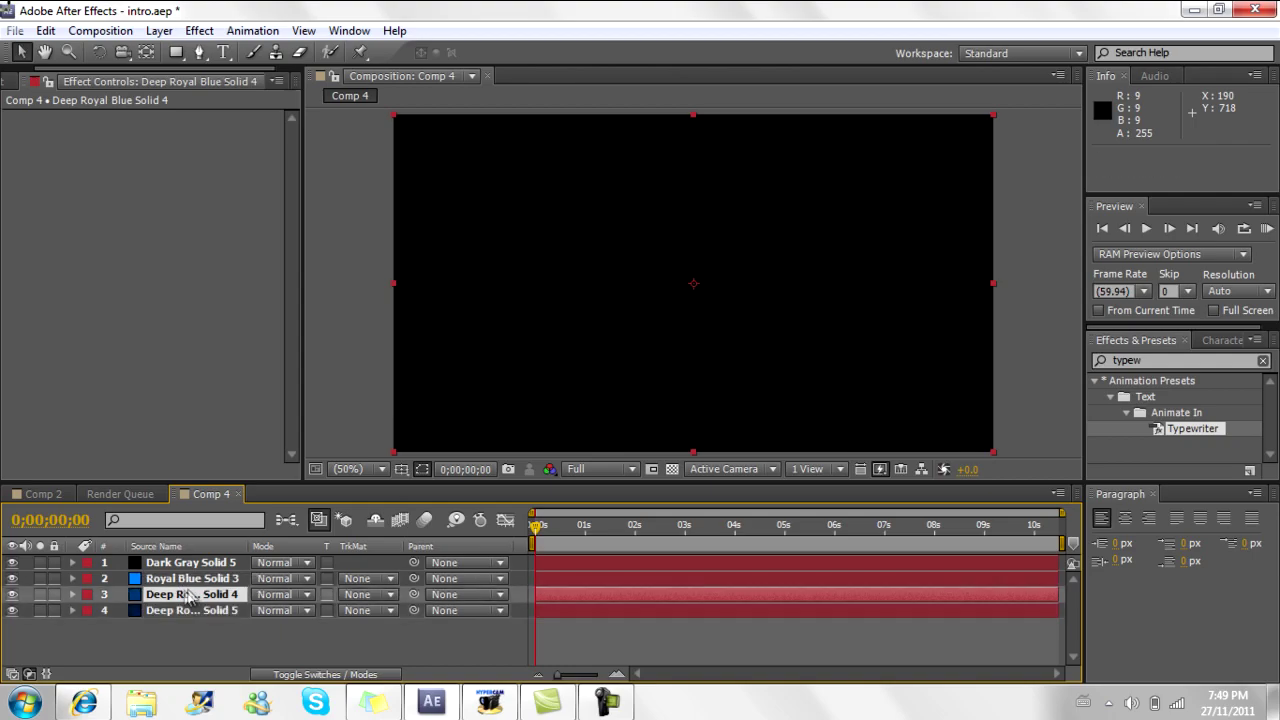
pyautogui.click(170, 580)
pyautogui.click(168, 597)
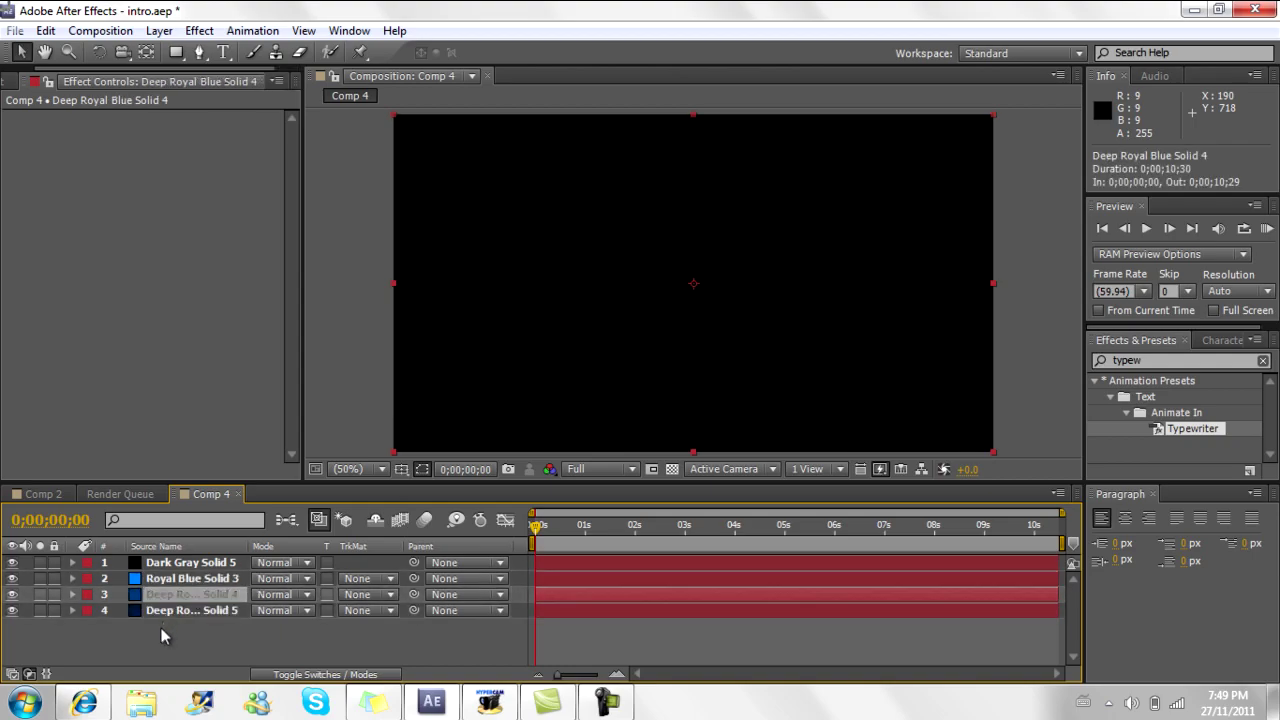
pyautogui.click(160, 627)
pyautogui.click(176, 562)
pyautogui.click(177, 579)
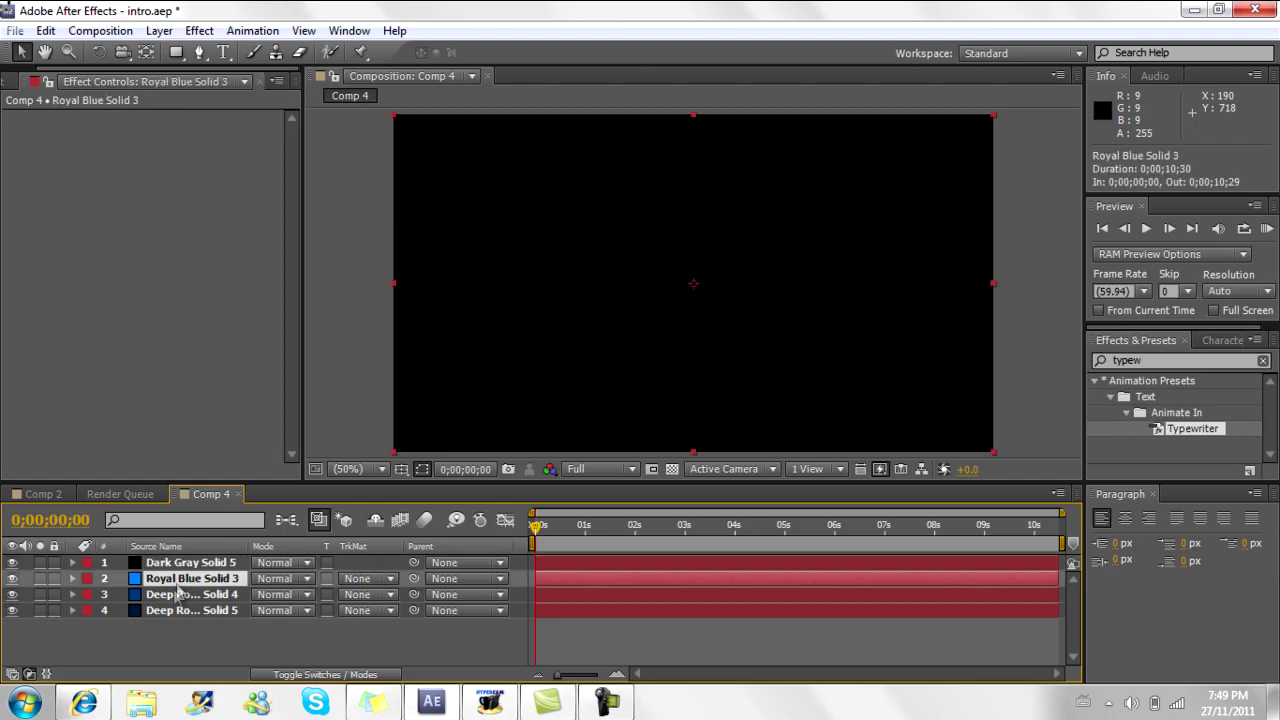
pyautogui.click(173, 597)
pyautogui.click(181, 612)
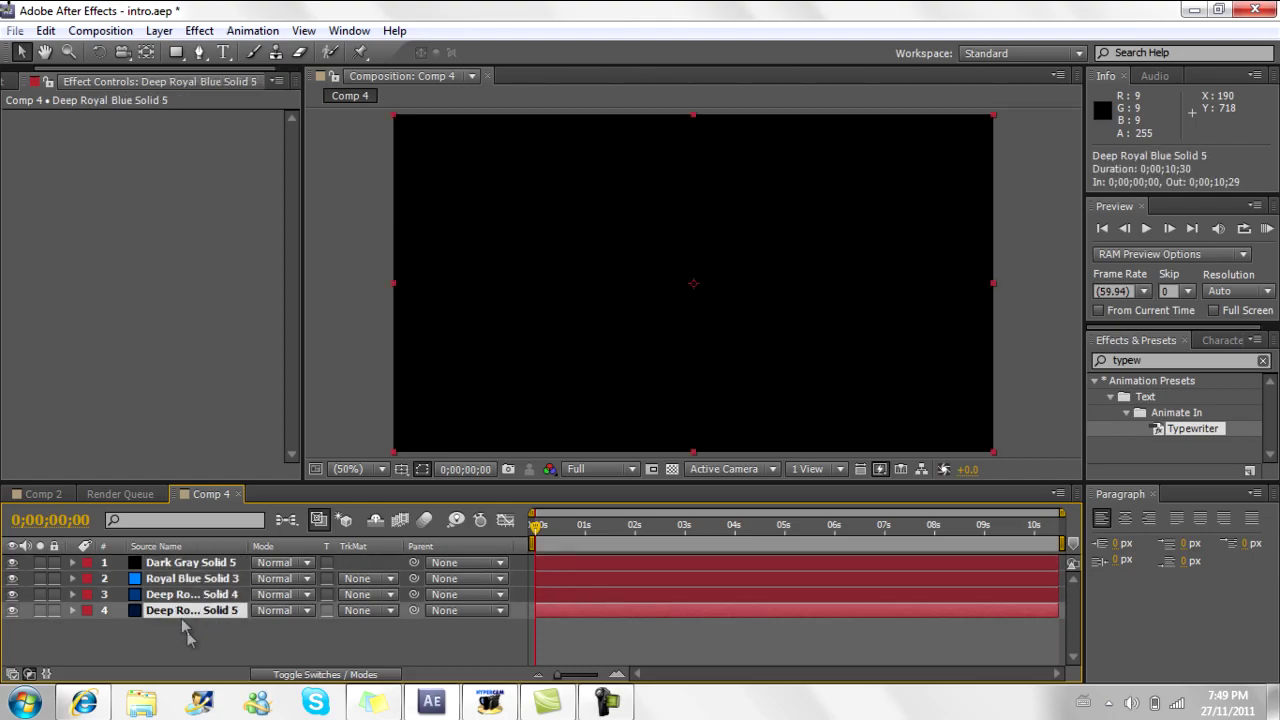
pyautogui.click(181, 648)
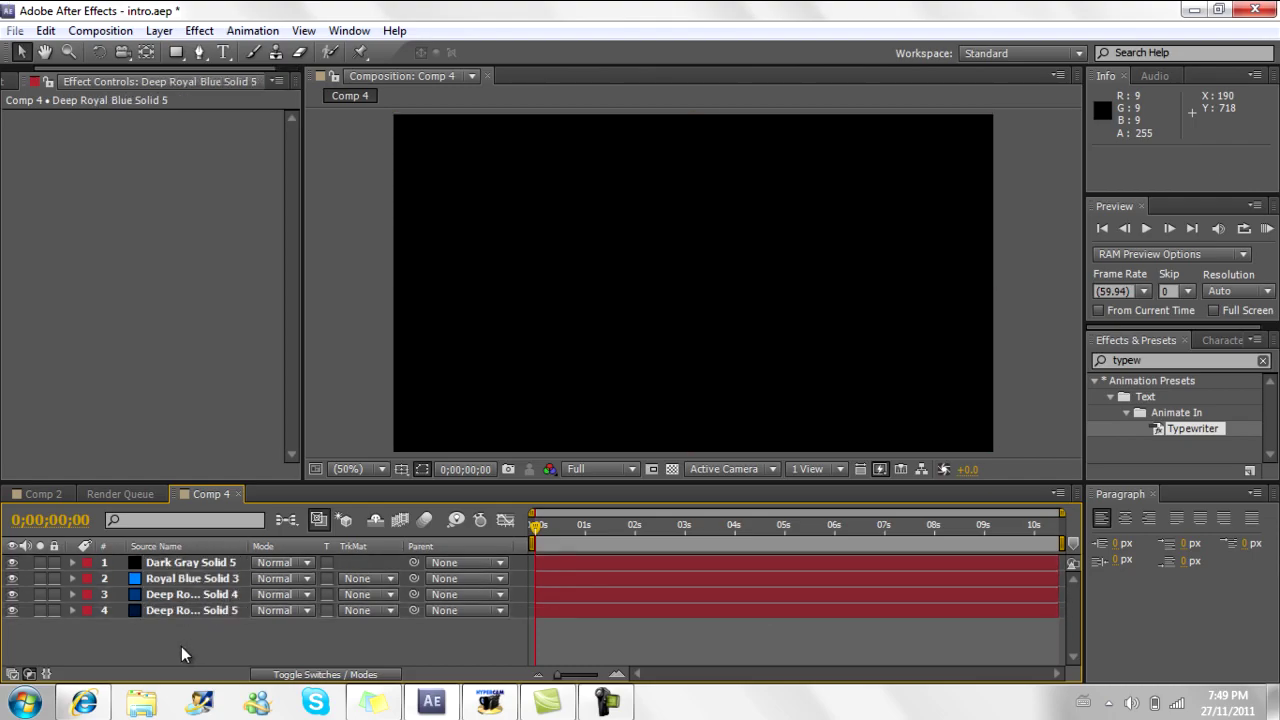
pyautogui.click(181, 562)
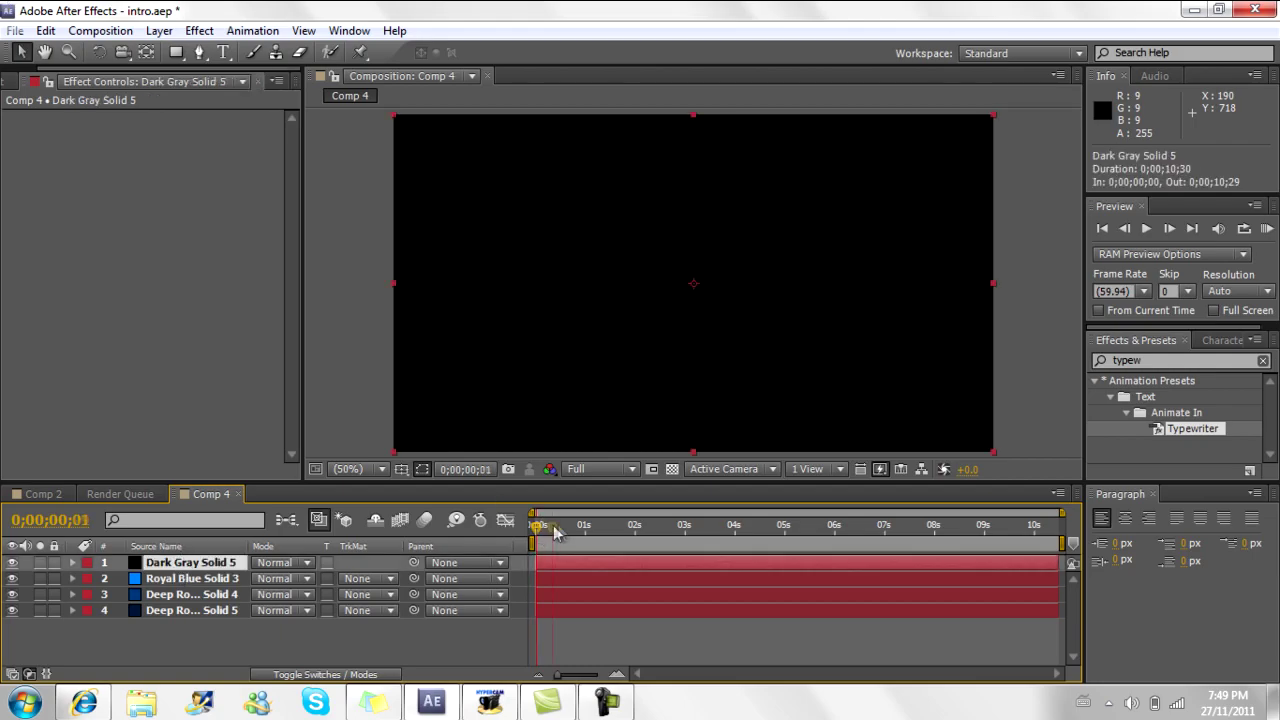
# Step: Apply a Transition > Radial Wipe effect to Dark Gray Solid 5
pyautogui.click(199, 30)
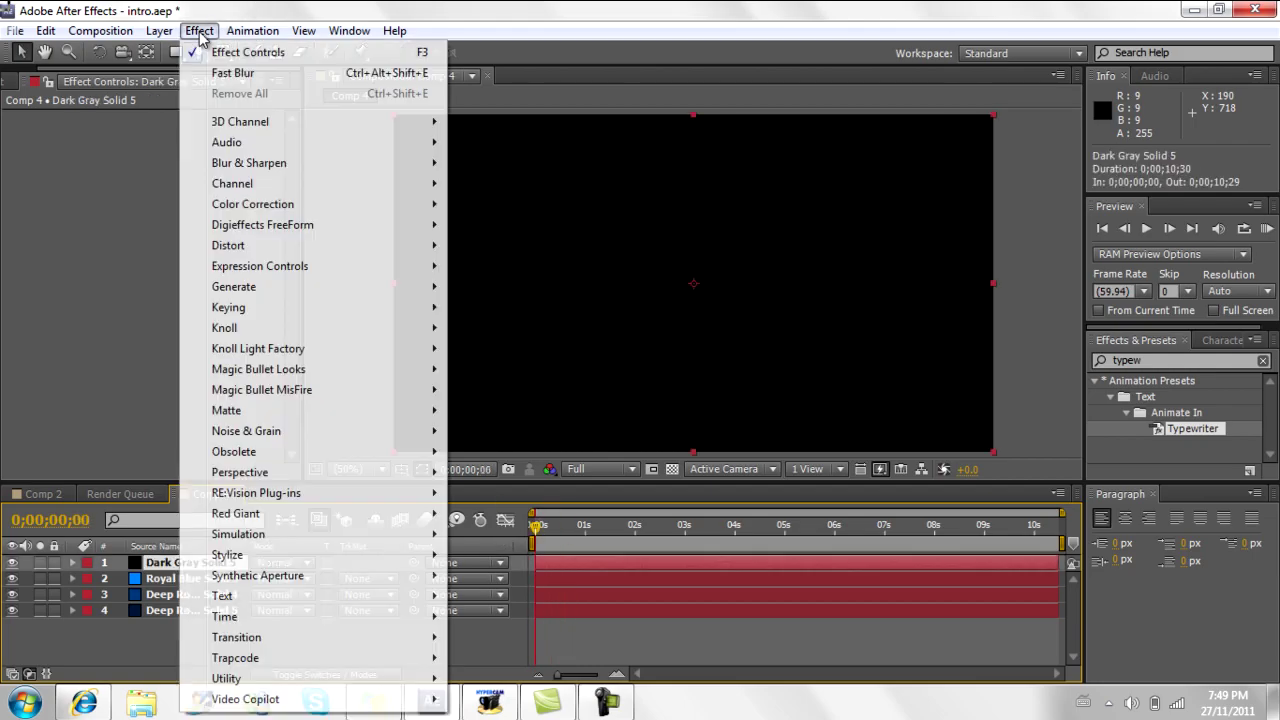
pyautogui.moveTo(294, 645)
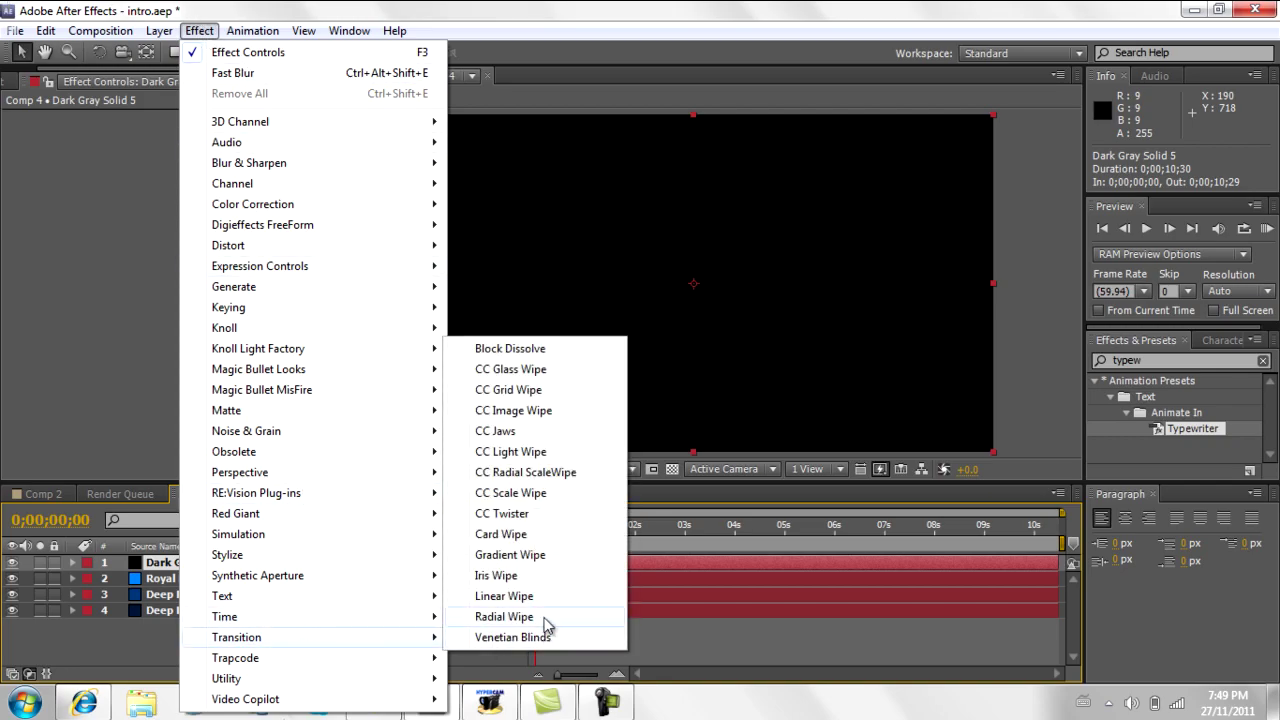
pyautogui.click(540, 610)
pyautogui.moveTo(175, 133)
pyautogui.mouseDown()
pyautogui.moveTo(308, 148)
pyautogui.moveTo(211, 156)
pyautogui.moveTo(360, 164)
pyautogui.moveTo(178, 156)
pyautogui.mouseUp()
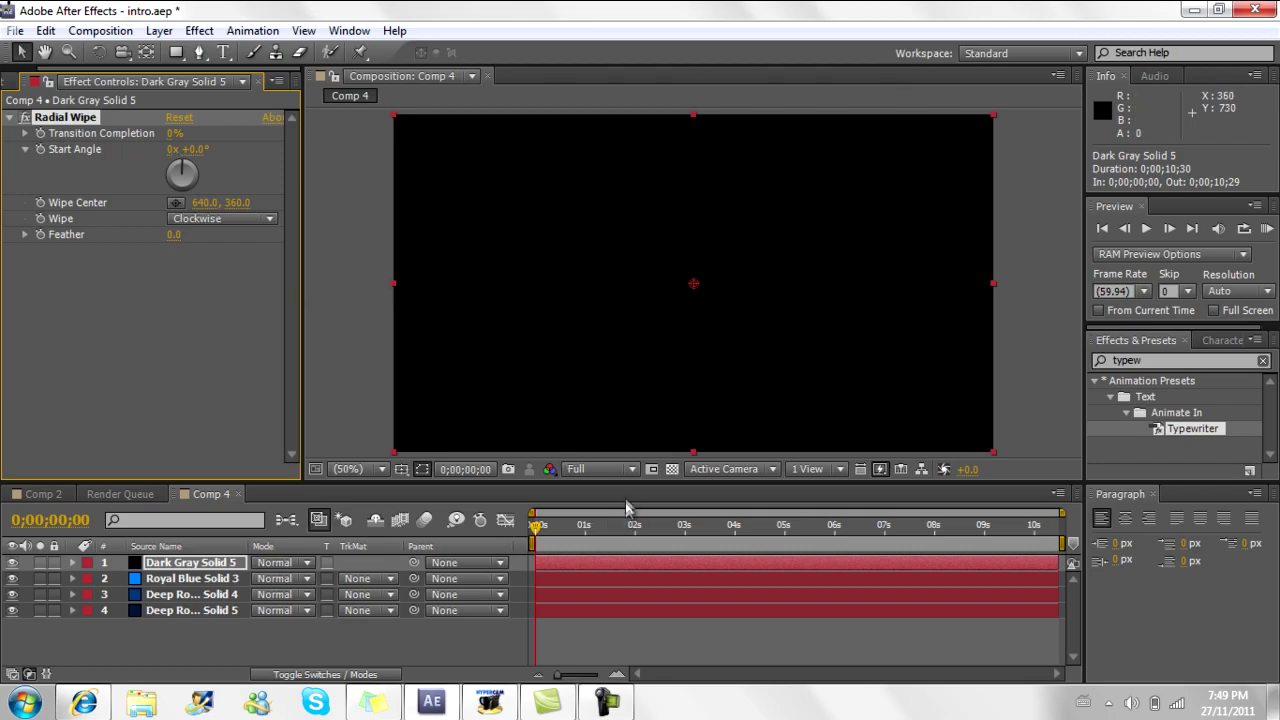
# Step: Set the preview resolution to Quarter and return Transition Completion to 0%
pyautogui.click(630, 469)
pyautogui.click(623, 580)
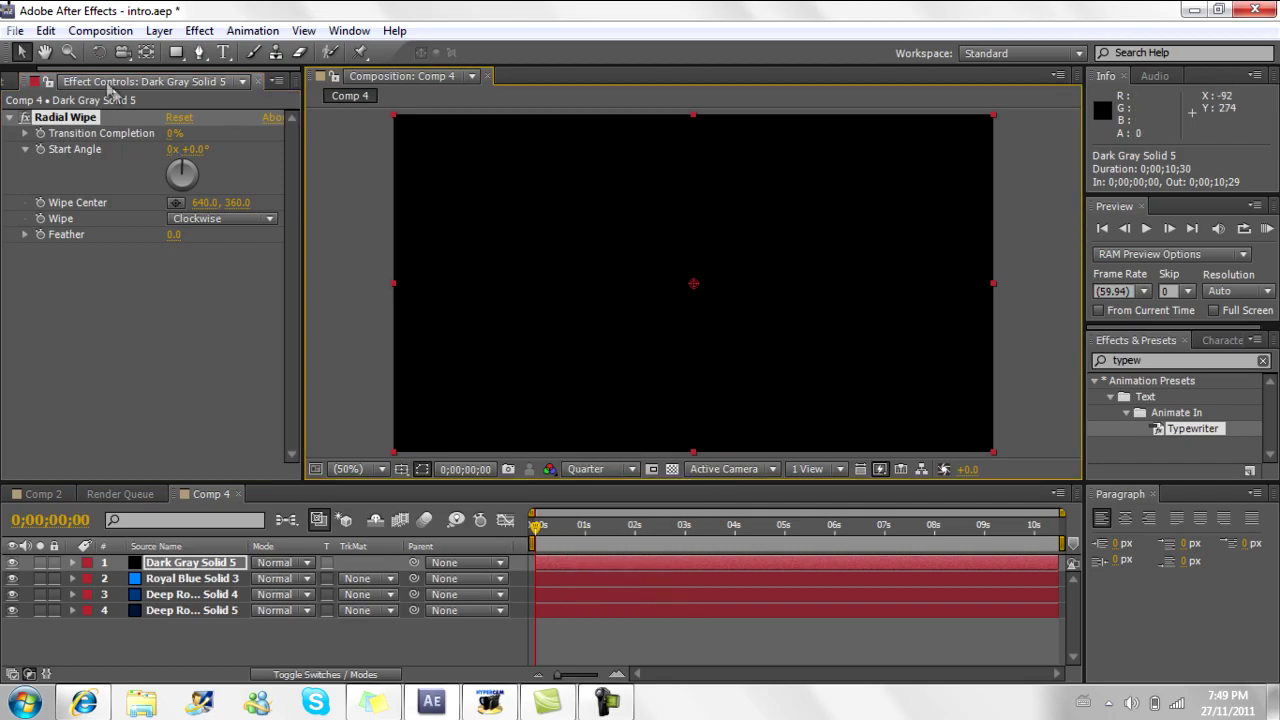
pyautogui.moveTo(175, 138); pyautogui.dragTo(17, 133)
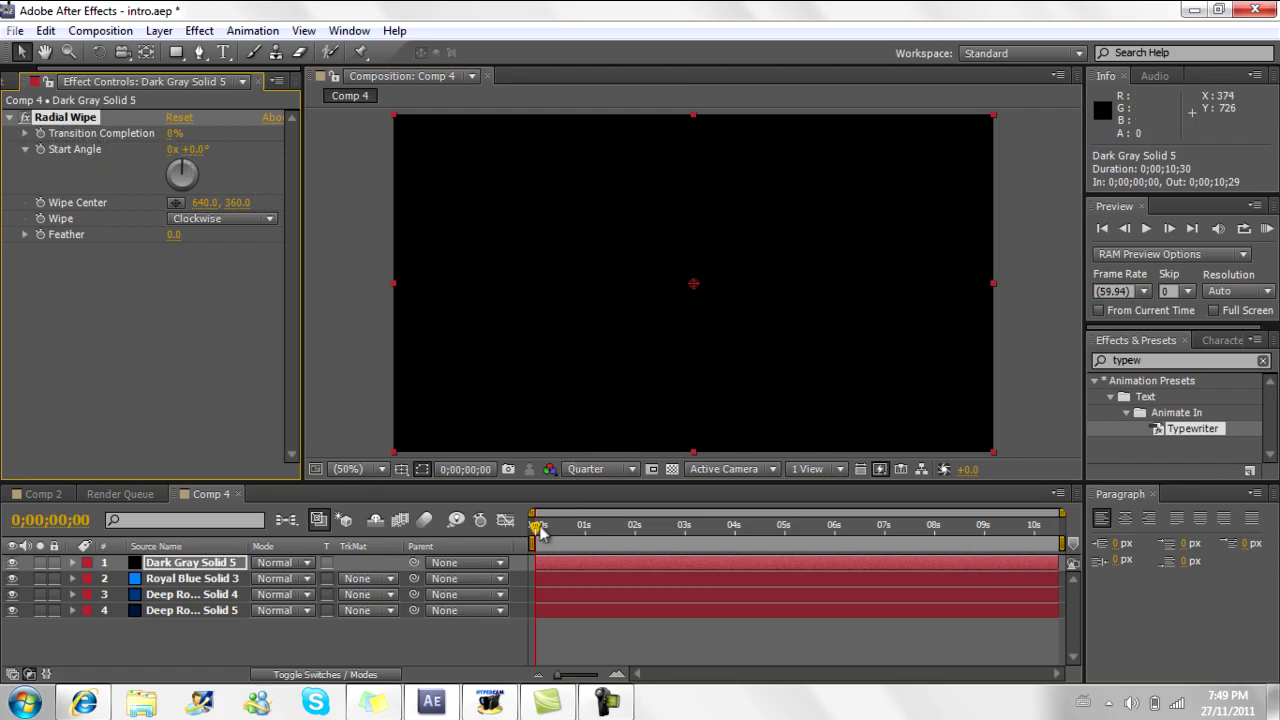
# Step: Keyframe Transition Completion from 0% at the start to 100% at frame 32, then preview
pyautogui.click(453, 540)
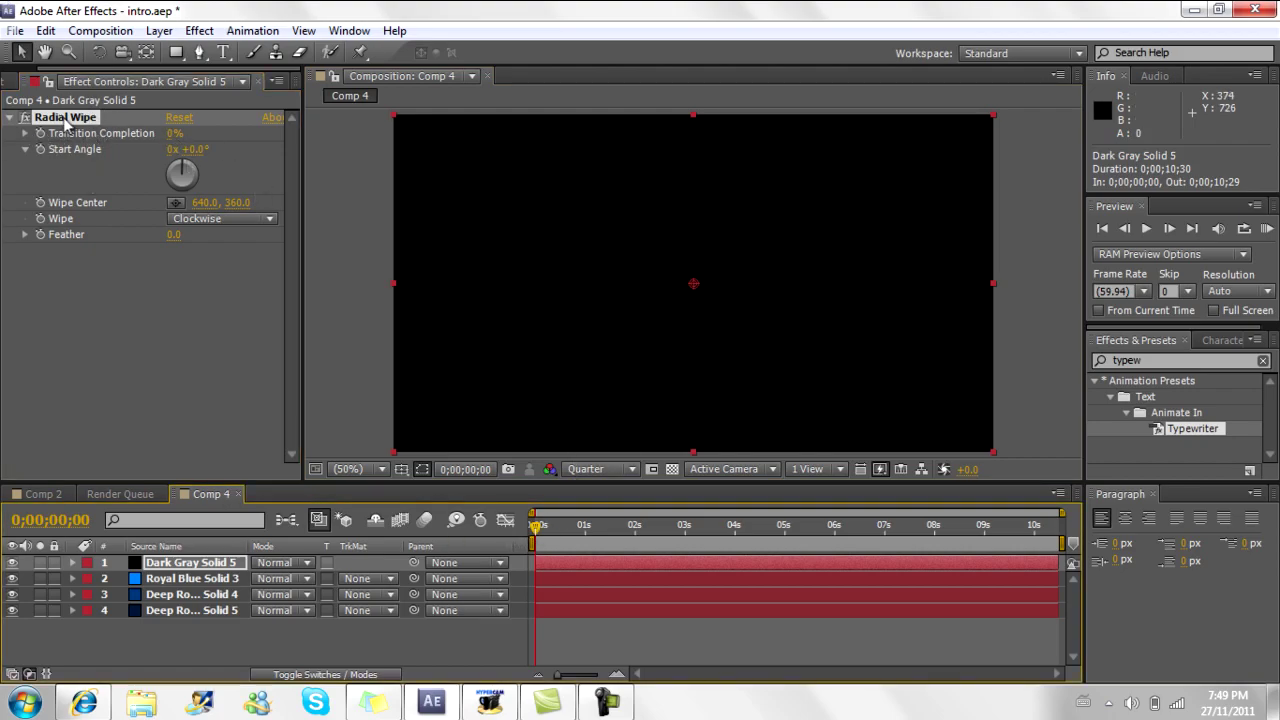
pyautogui.click(42, 140)
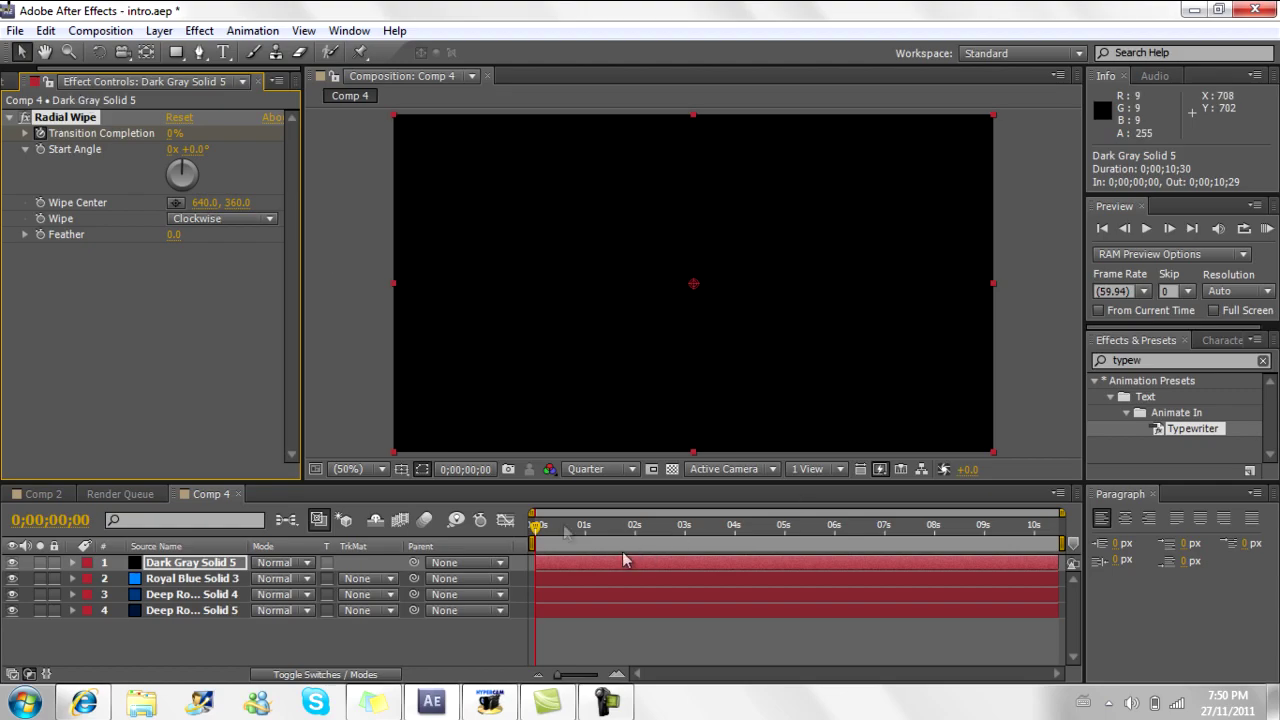
pyautogui.moveTo(532, 526); pyautogui.dragTo(572, 530)
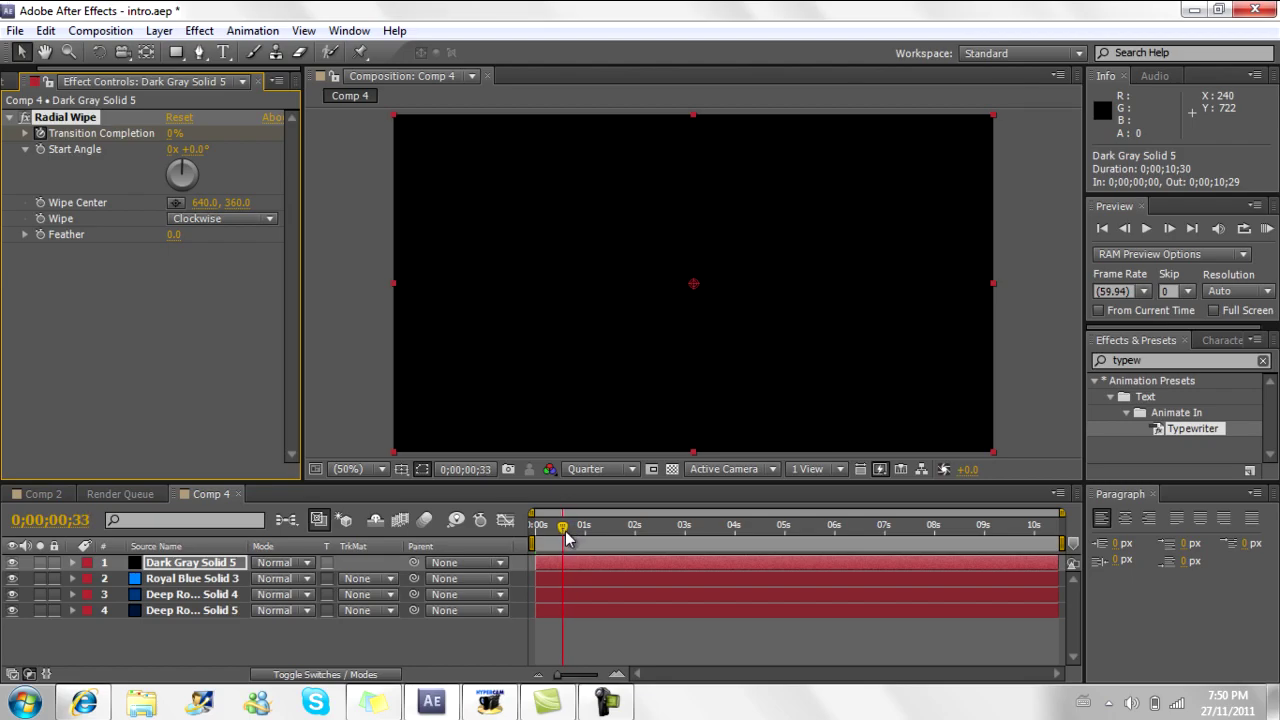
pyautogui.moveTo(565, 538); pyautogui.dragTo(566, 532)
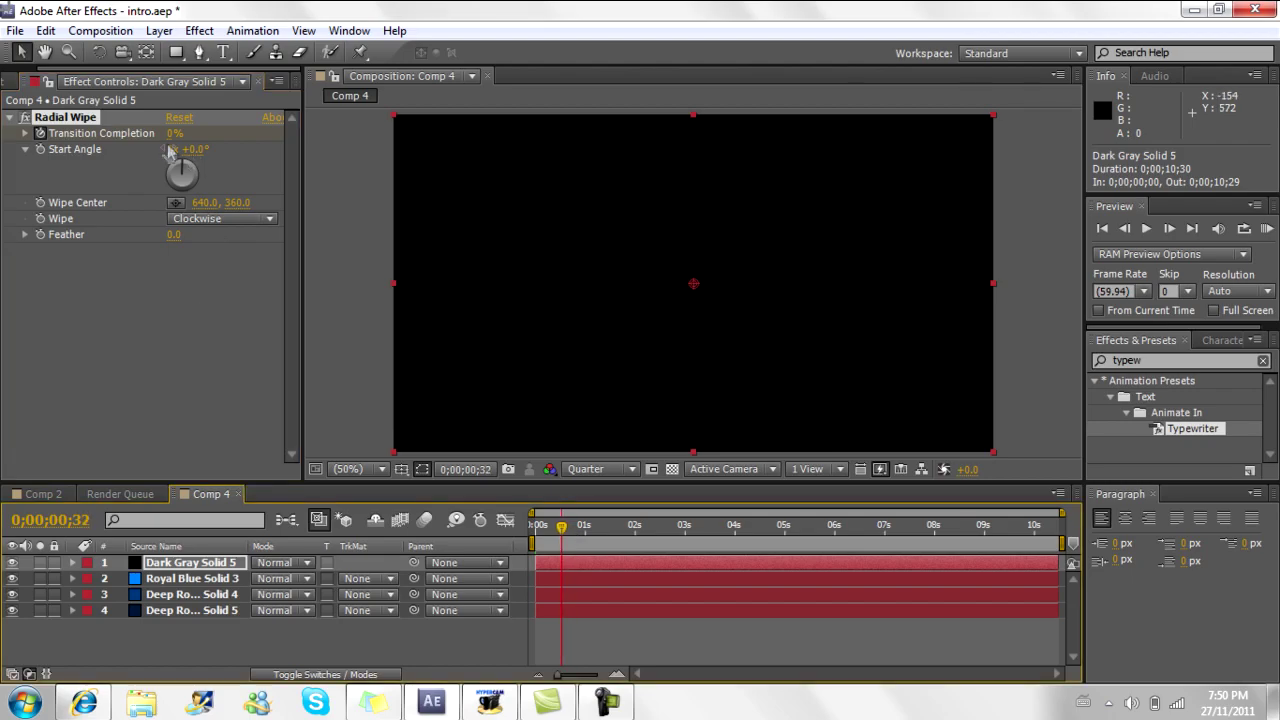
pyautogui.moveTo(193, 137); pyautogui.dragTo(717, 199)
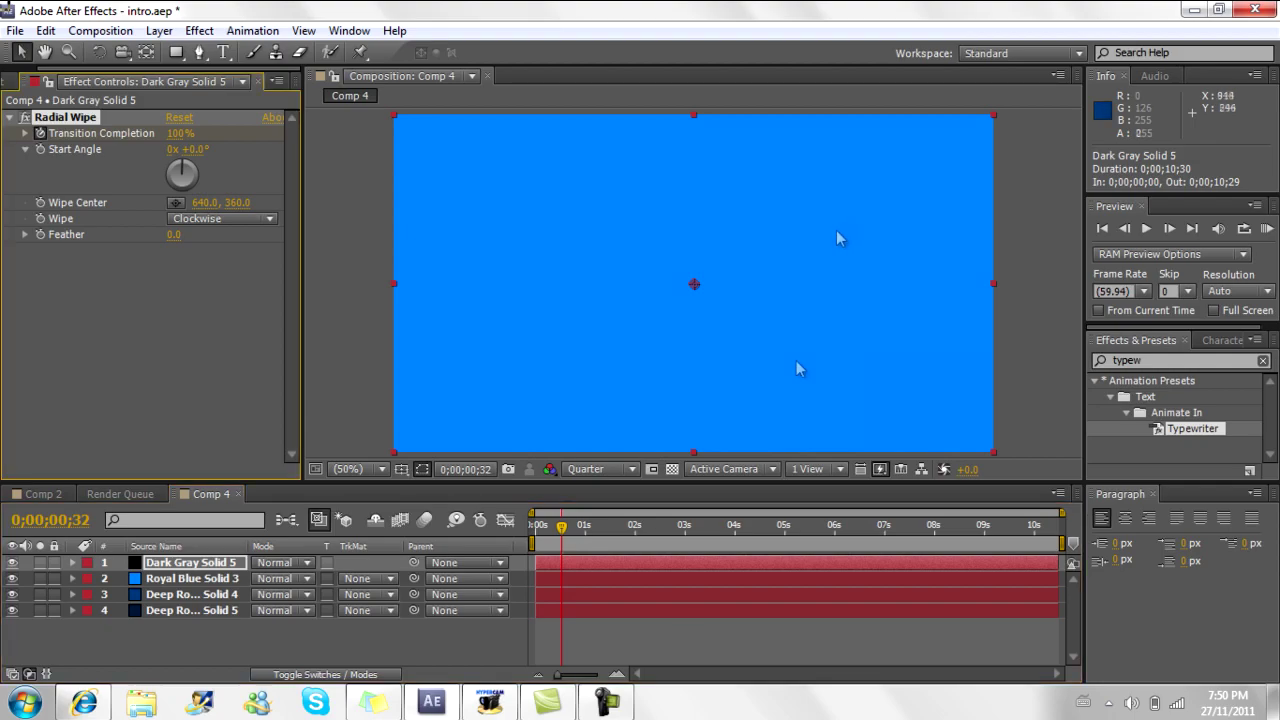
pyautogui.moveTo(565, 538)
pyautogui.mouseDown()
pyautogui.moveTo(528, 537)
pyautogui.moveTo(565, 538)
pyautogui.mouseUp()
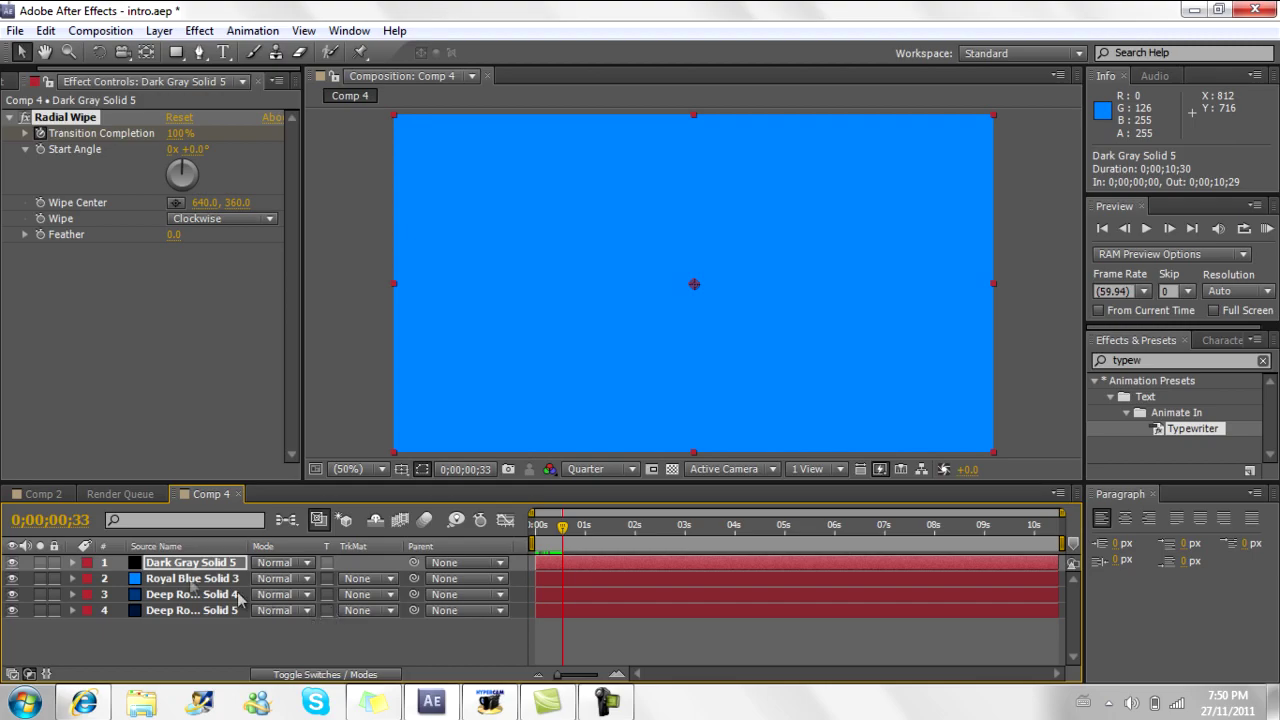
pyautogui.click(190, 563)
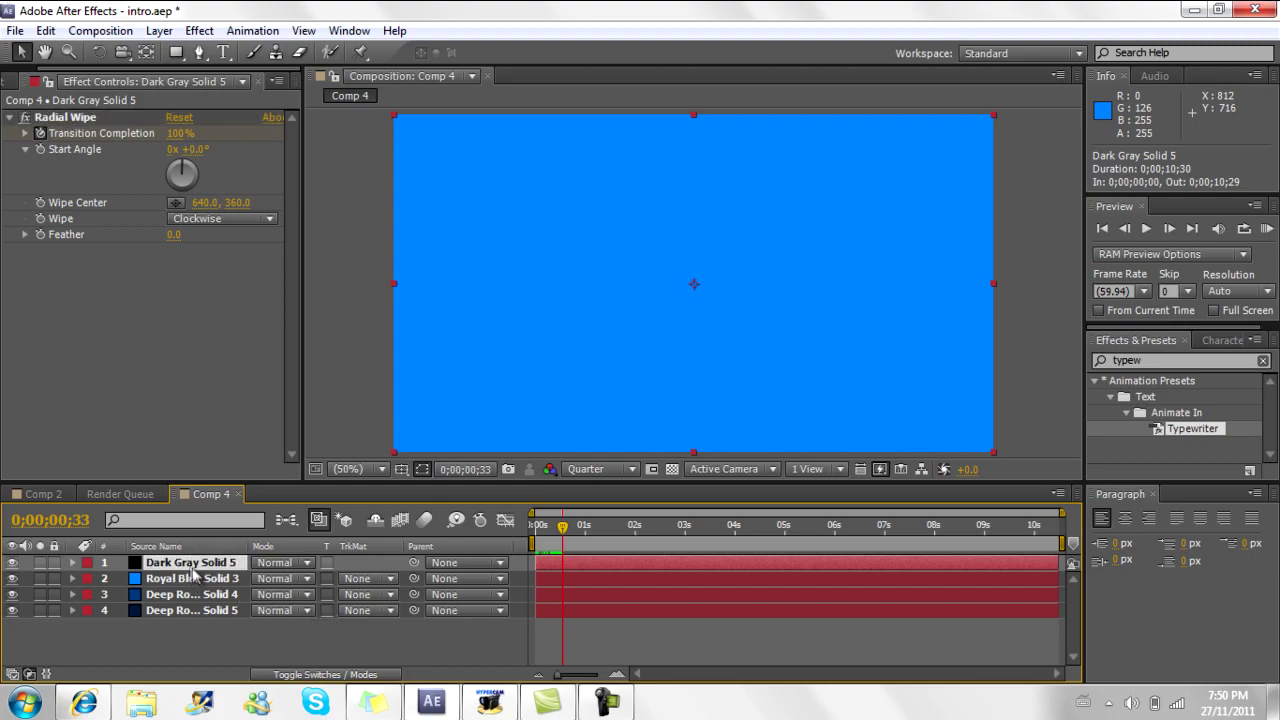
# Step: Apply a counterclockwise Radial Wipe to Royal Blue Solid 3
pyautogui.click(171, 580)
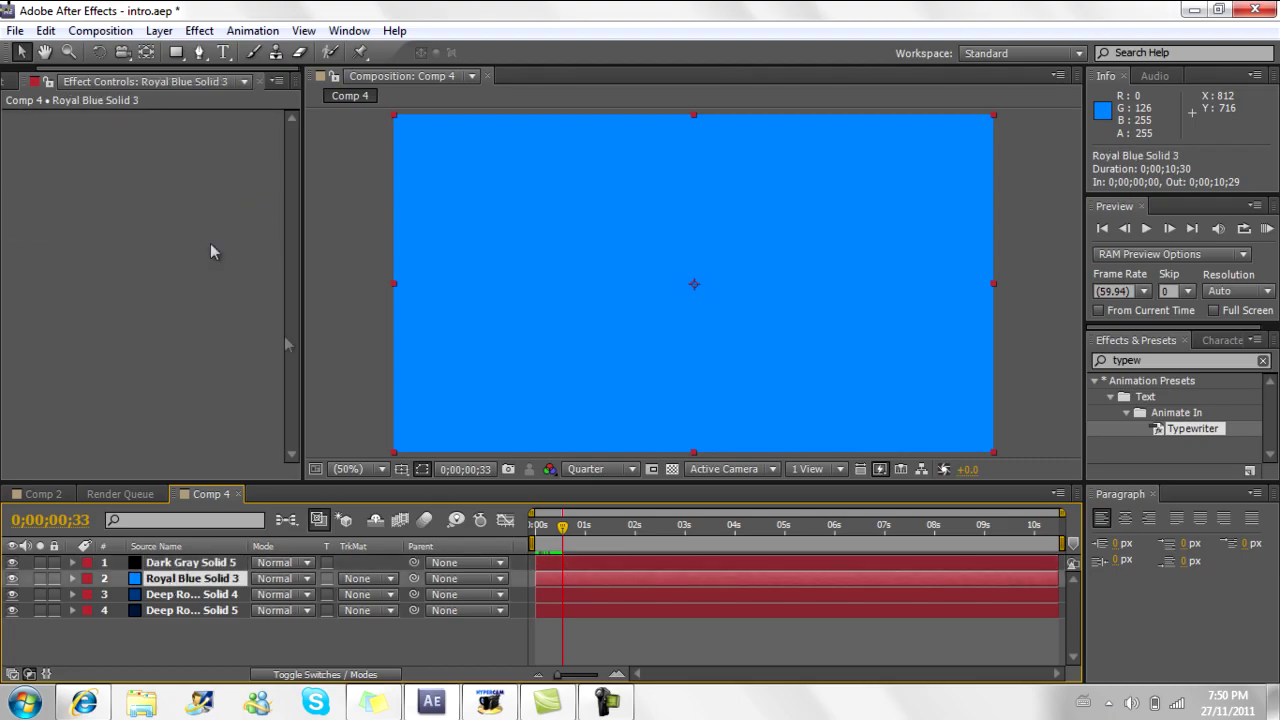
pyautogui.click(199, 30)
pyautogui.moveTo(350, 642)
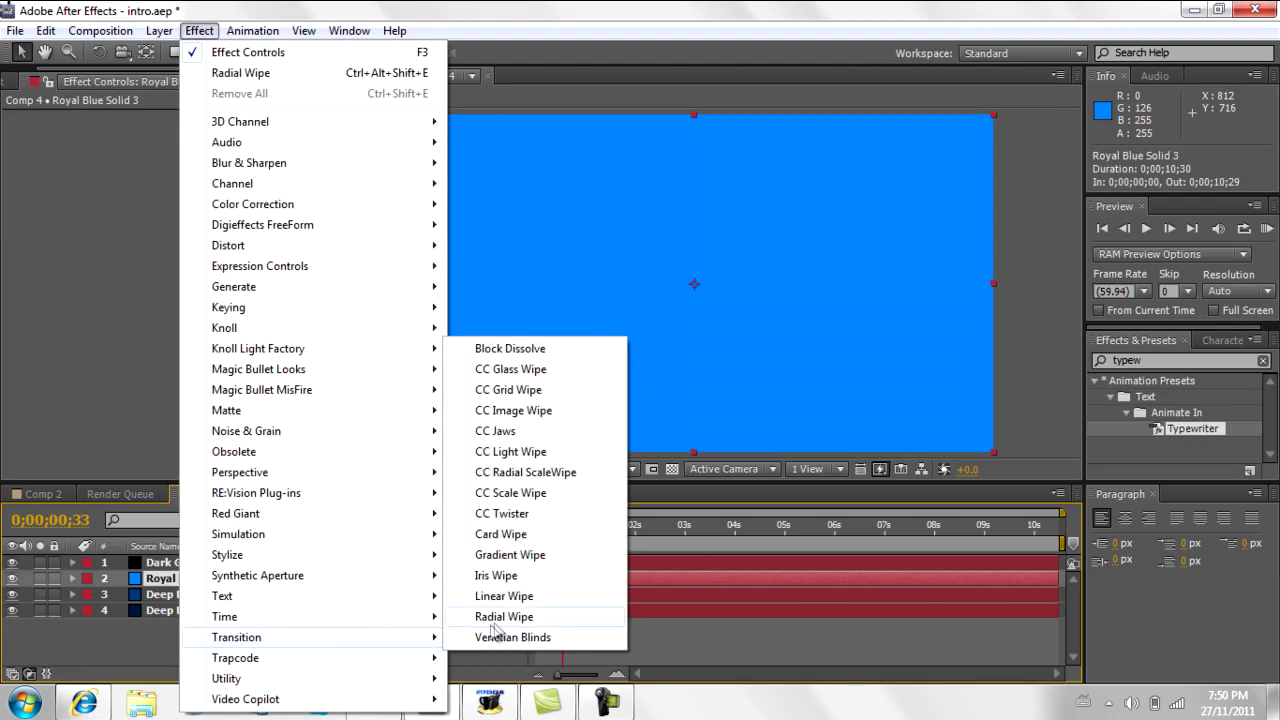
pyautogui.click(500, 616)
pyautogui.click(253, 224)
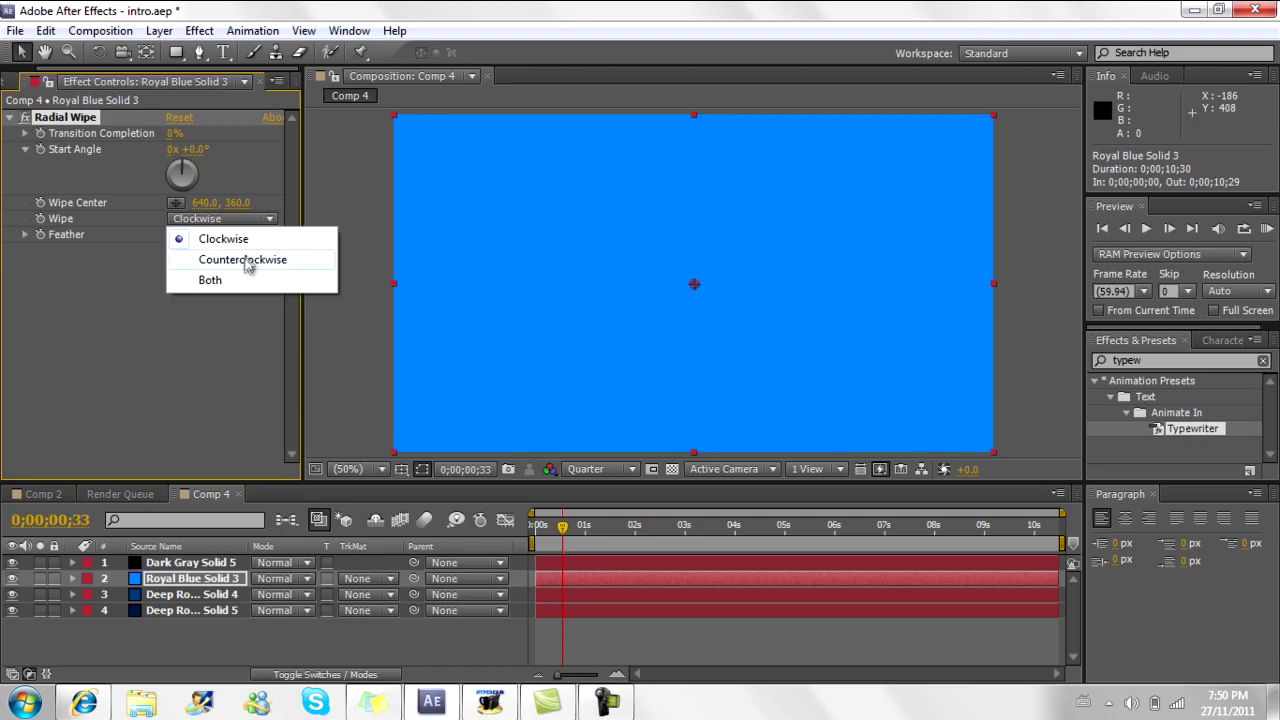
pyautogui.click(25, 364)
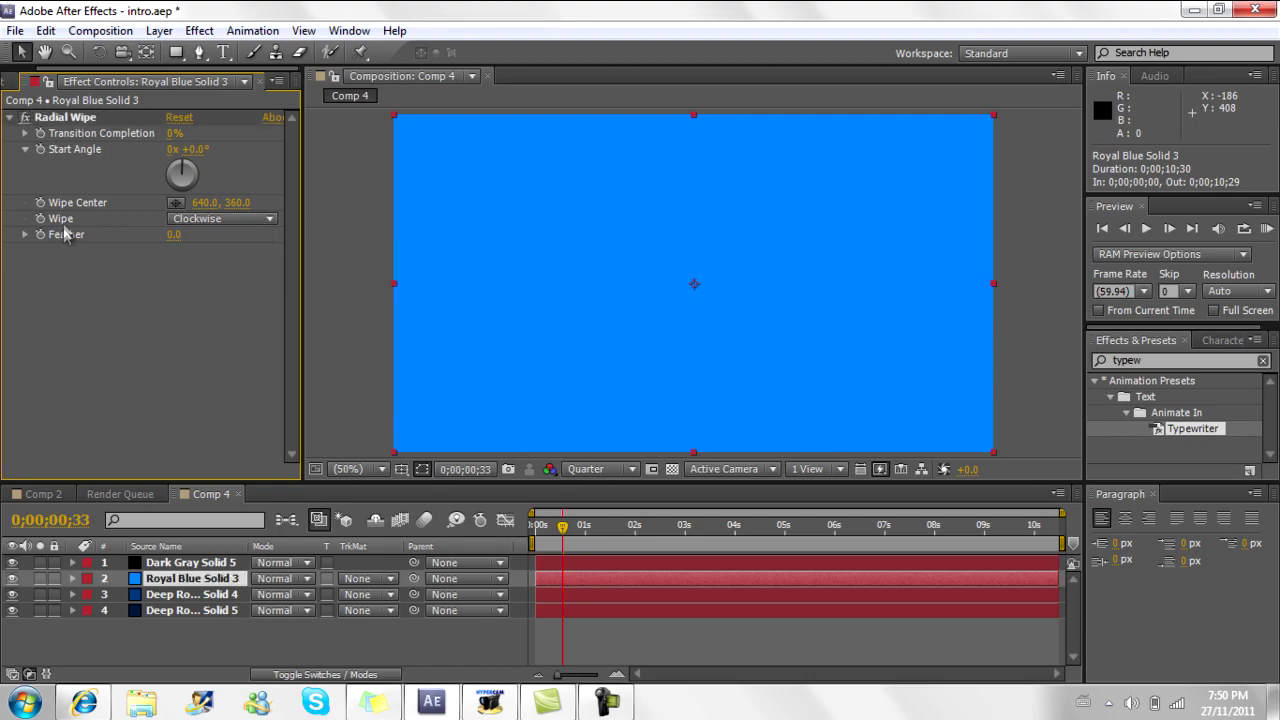
pyautogui.click(213, 220)
pyautogui.click(192, 262)
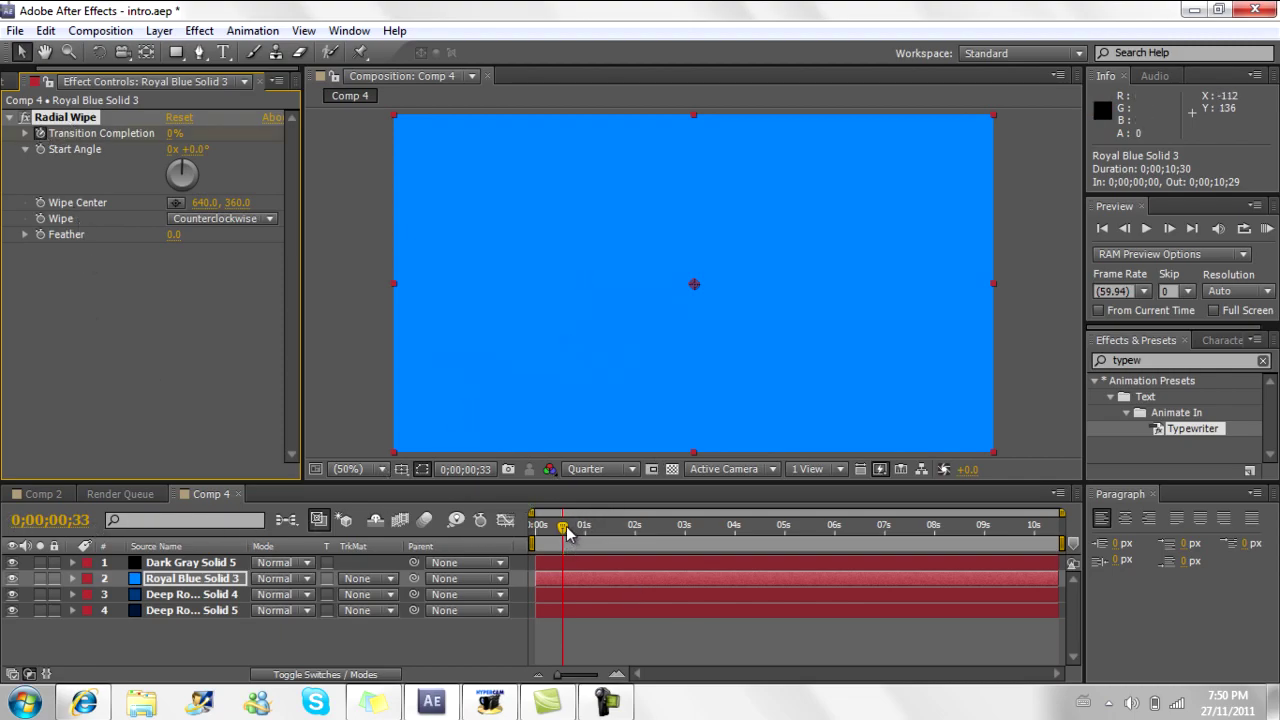
# Step: Keyframe the blue wipe to reach 100% completion at 0;00;01;00 and preview it
pyautogui.moveTo(566, 532); pyautogui.dragTo(589, 532)
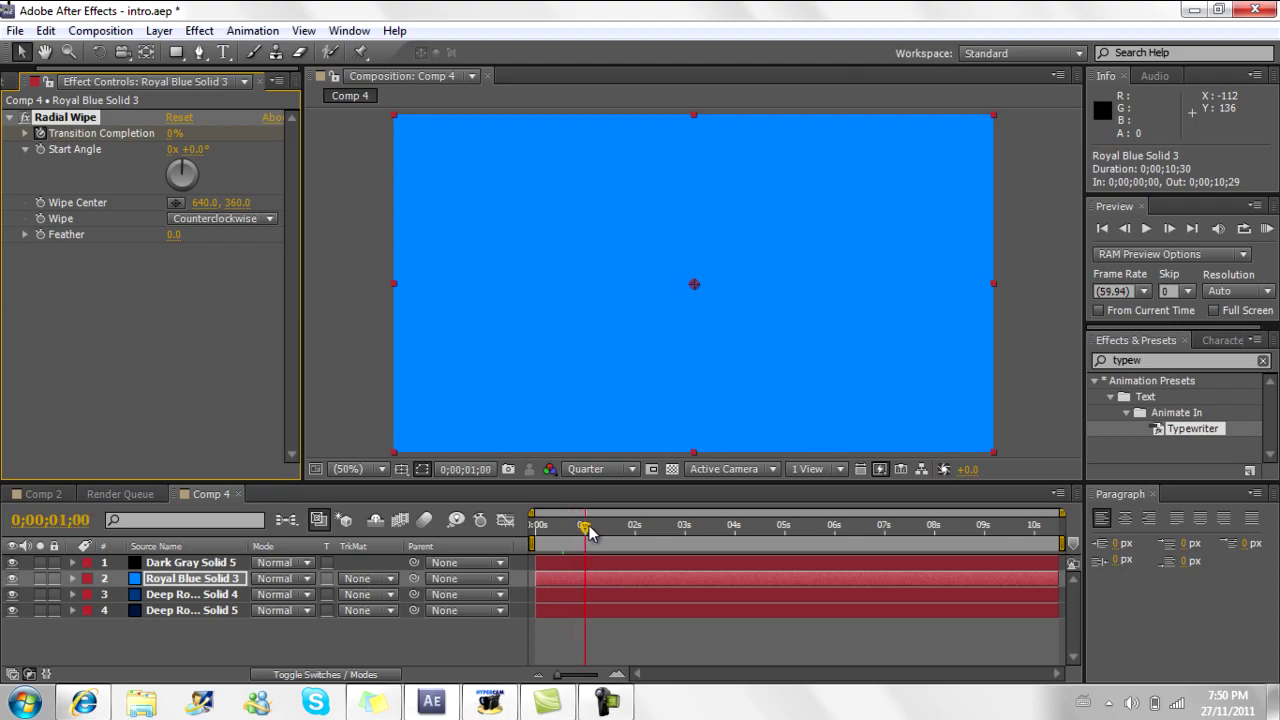
pyautogui.moveTo(172, 140); pyautogui.dragTo(320, 150)
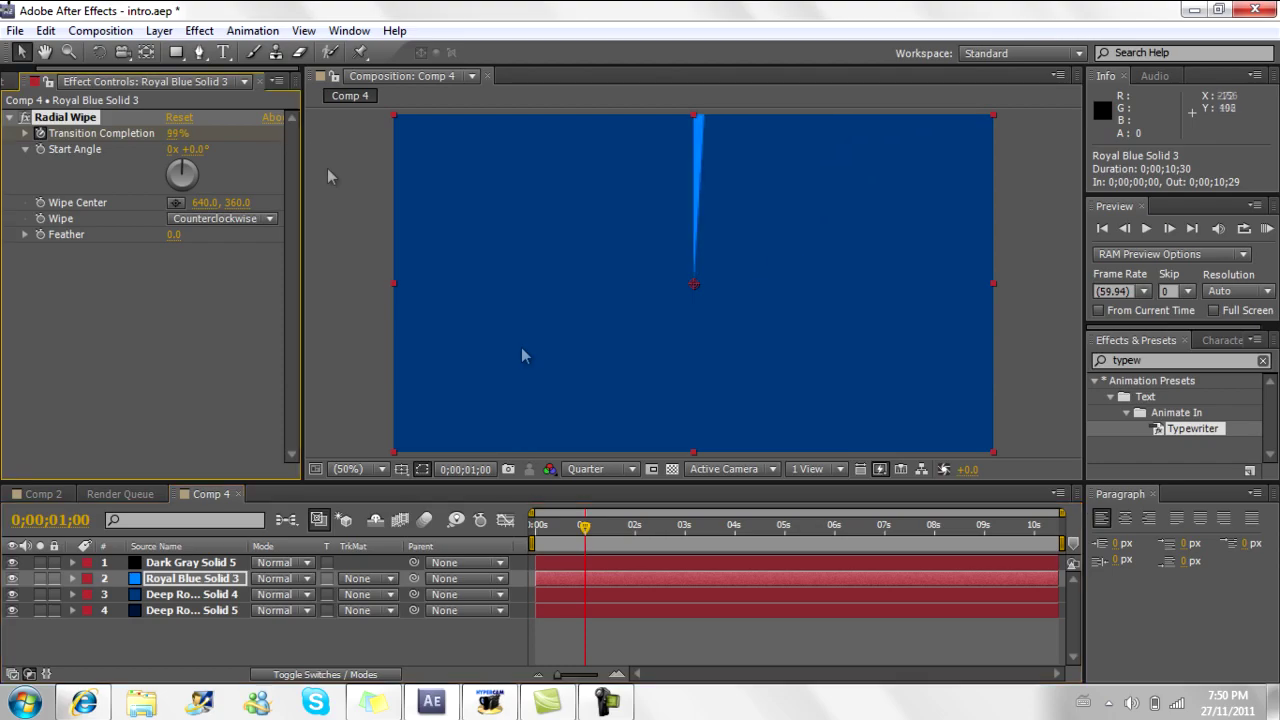
pyautogui.moveTo(185, 145); pyautogui.dragTo(213, 136)
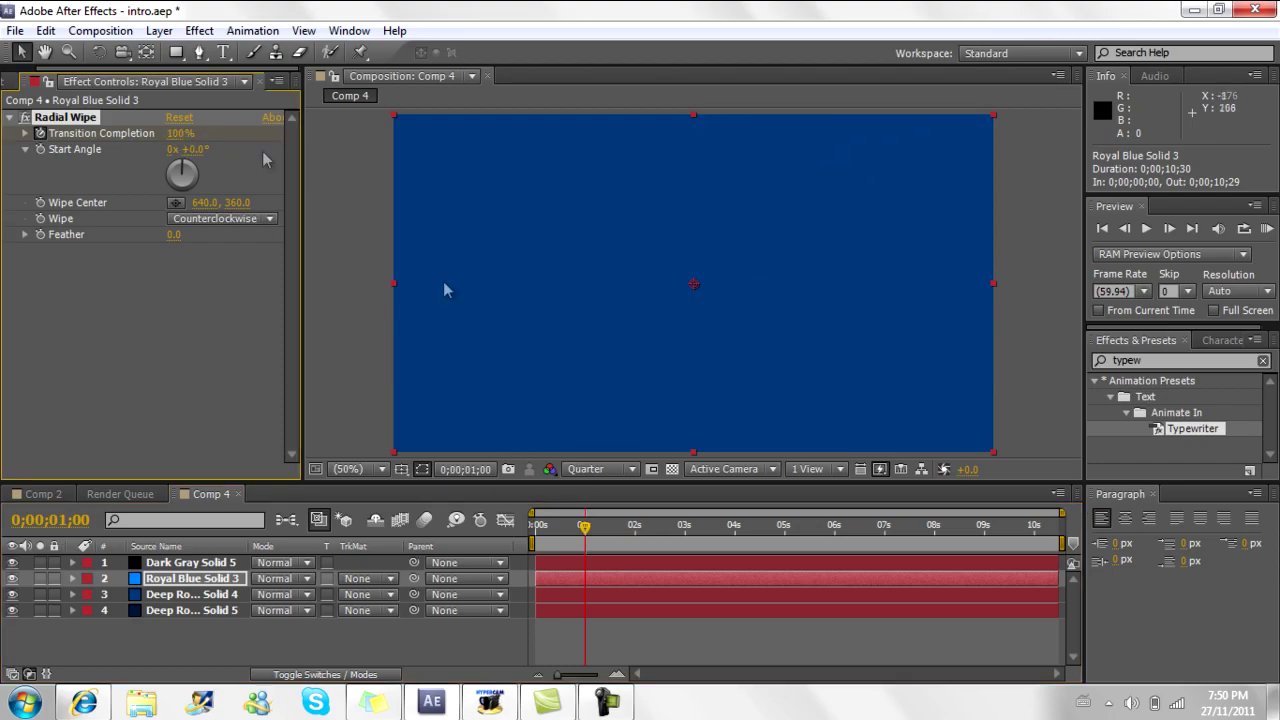
pyautogui.moveTo(588, 530)
pyautogui.mouseDown()
pyautogui.moveTo(535, 545)
pyautogui.moveTo(603, 545)
pyautogui.moveTo(540, 545)
pyautogui.moveTo(590, 545)
pyautogui.mouseUp()
pyautogui.moveTo(588, 545); pyautogui.dragTo(590, 545)
# Step: Apply a Radial Wipe set to Both on Deep Royal Blue Solid 4, keyframing its completion
pyautogui.click(168, 596)
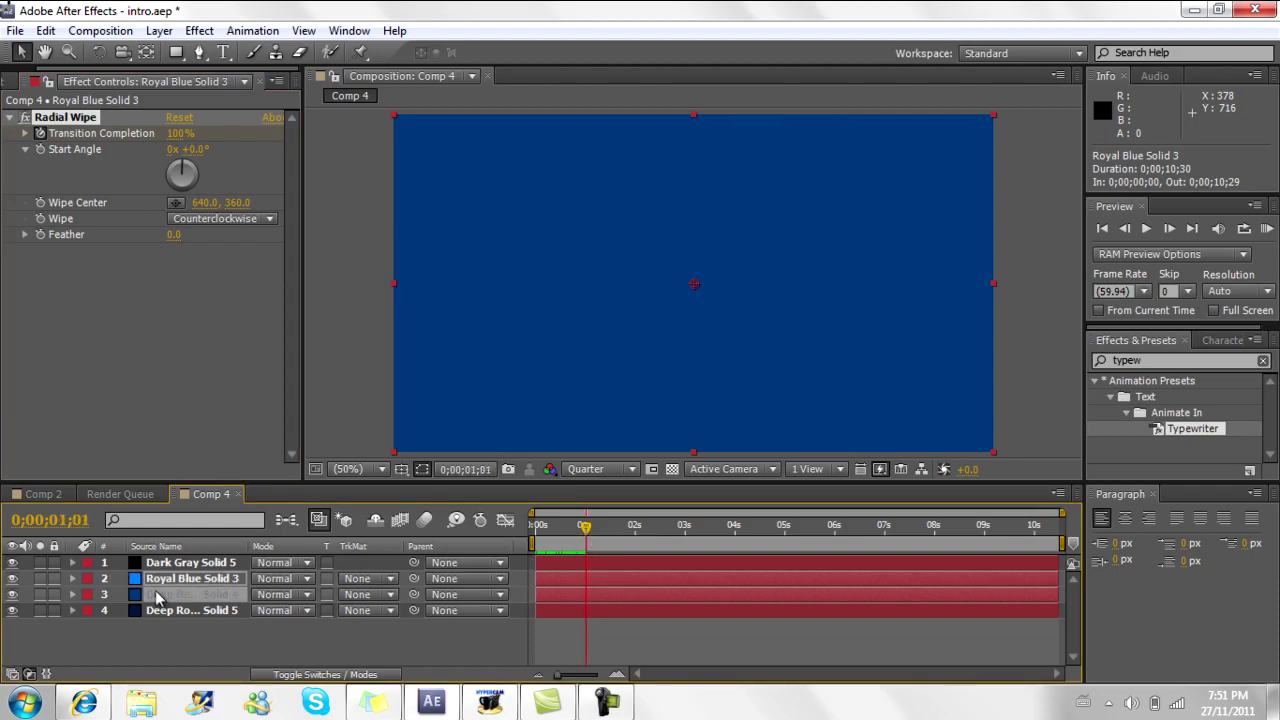
pyautogui.click(199, 30)
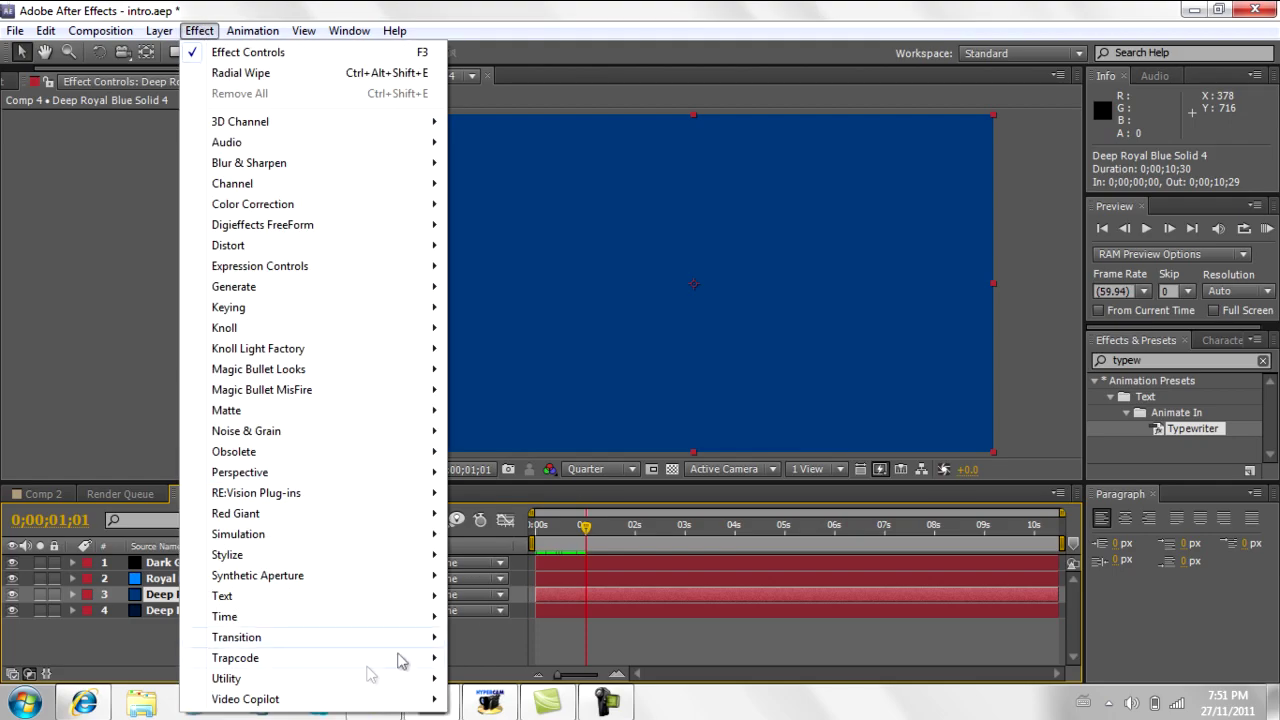
pyautogui.moveTo(357, 640)
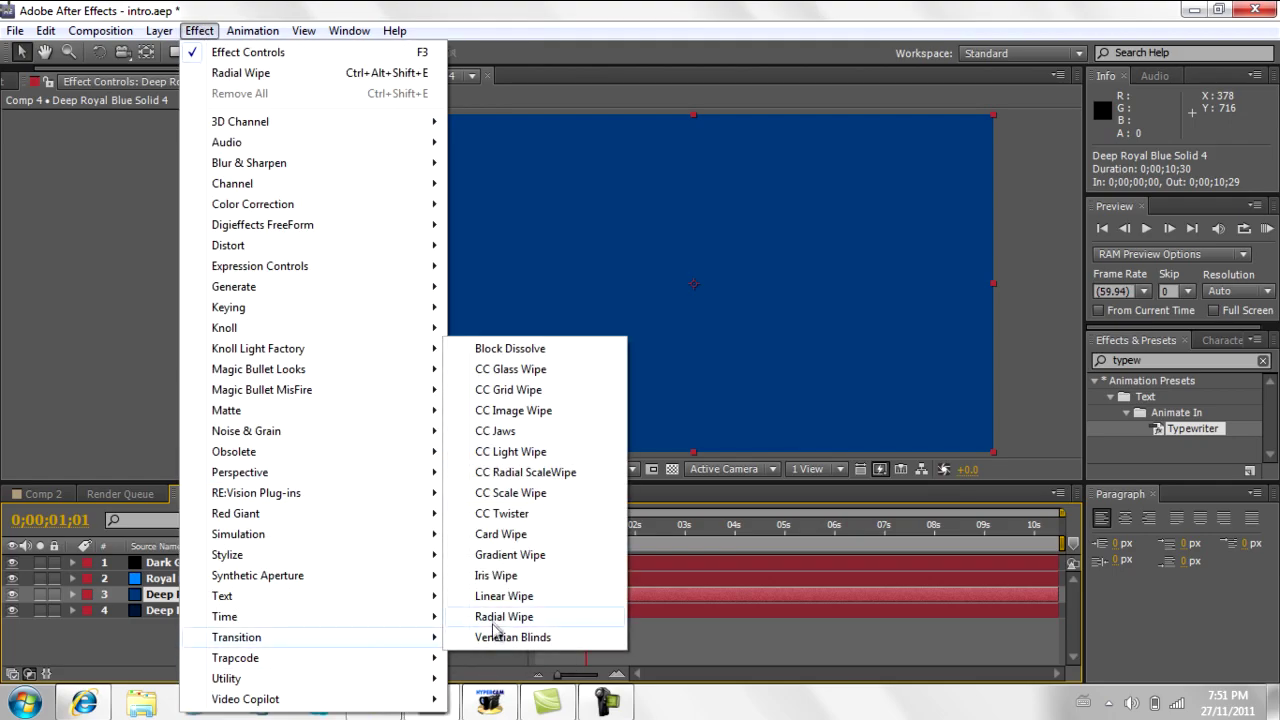
pyautogui.click(500, 616)
pyautogui.click(41, 133)
pyautogui.moveTo(588, 533); pyautogui.dragTo(617, 538)
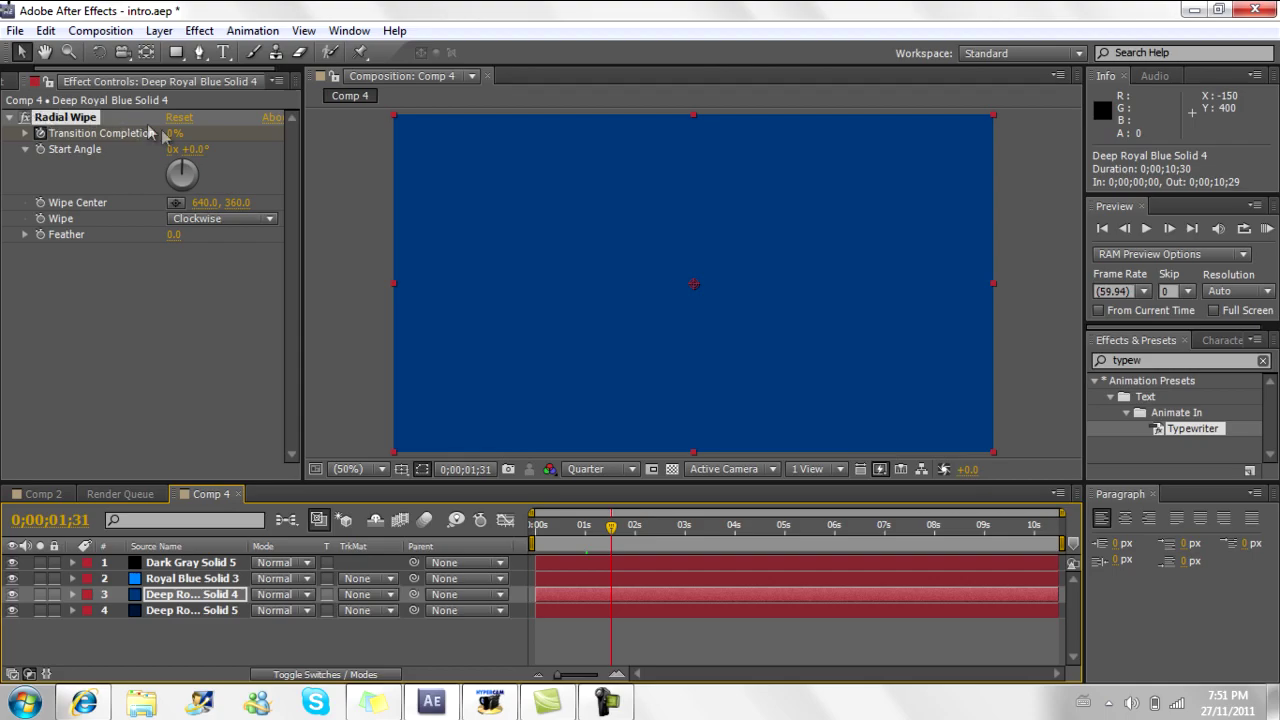
pyautogui.click(206, 222)
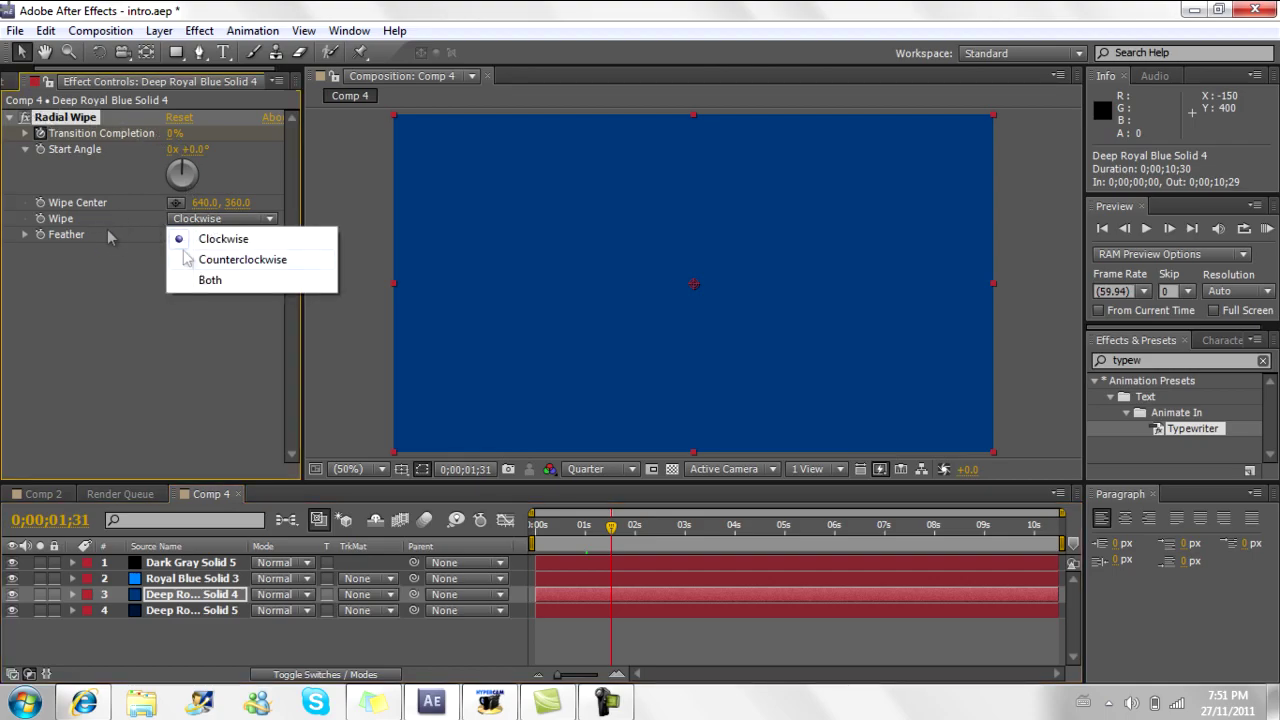
pyautogui.click(235, 283)
# Step: Add feather, undo trial centre and start-angle changes, and complete the wipe at 100% around 1.5 s
pyautogui.moveTo(173, 140); pyautogui.dragTo(330, 145)
pyautogui.moveTo(419, 160); pyautogui.dragTo(525, 186)
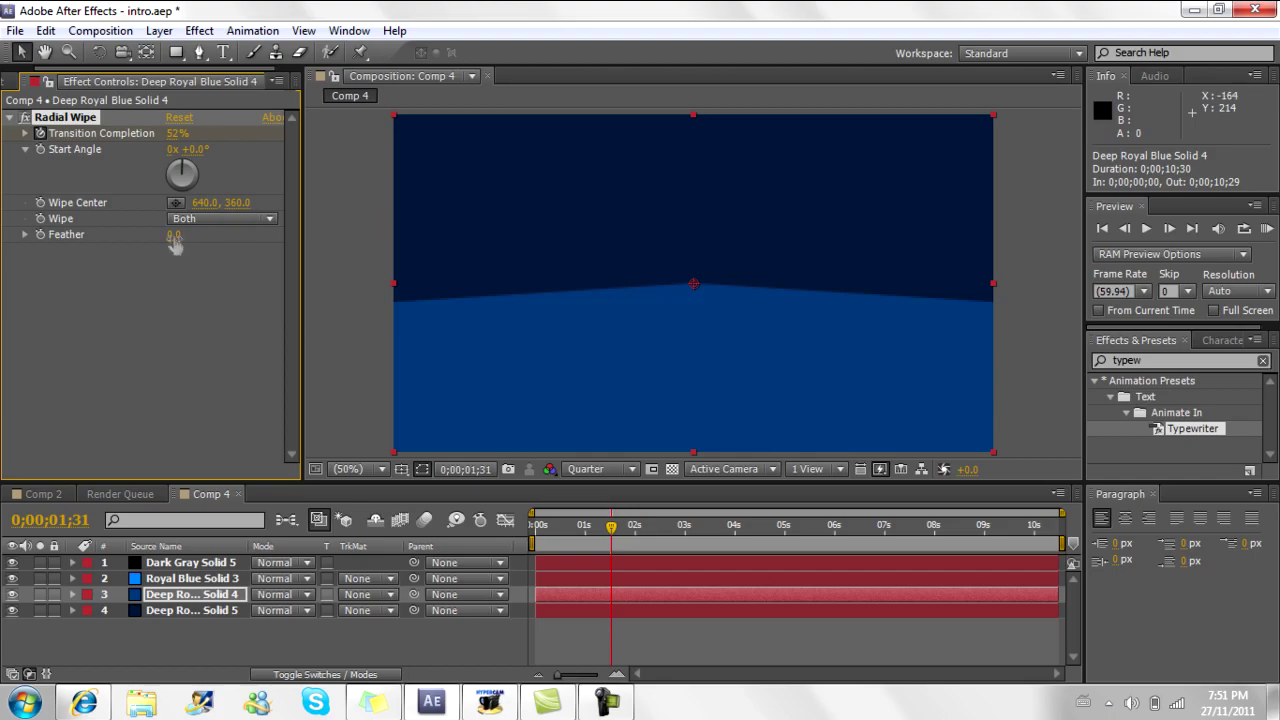
pyautogui.moveTo(207, 237); pyautogui.dragTo(265, 238)
pyautogui.moveTo(200, 208); pyautogui.dragTo(822, 264)
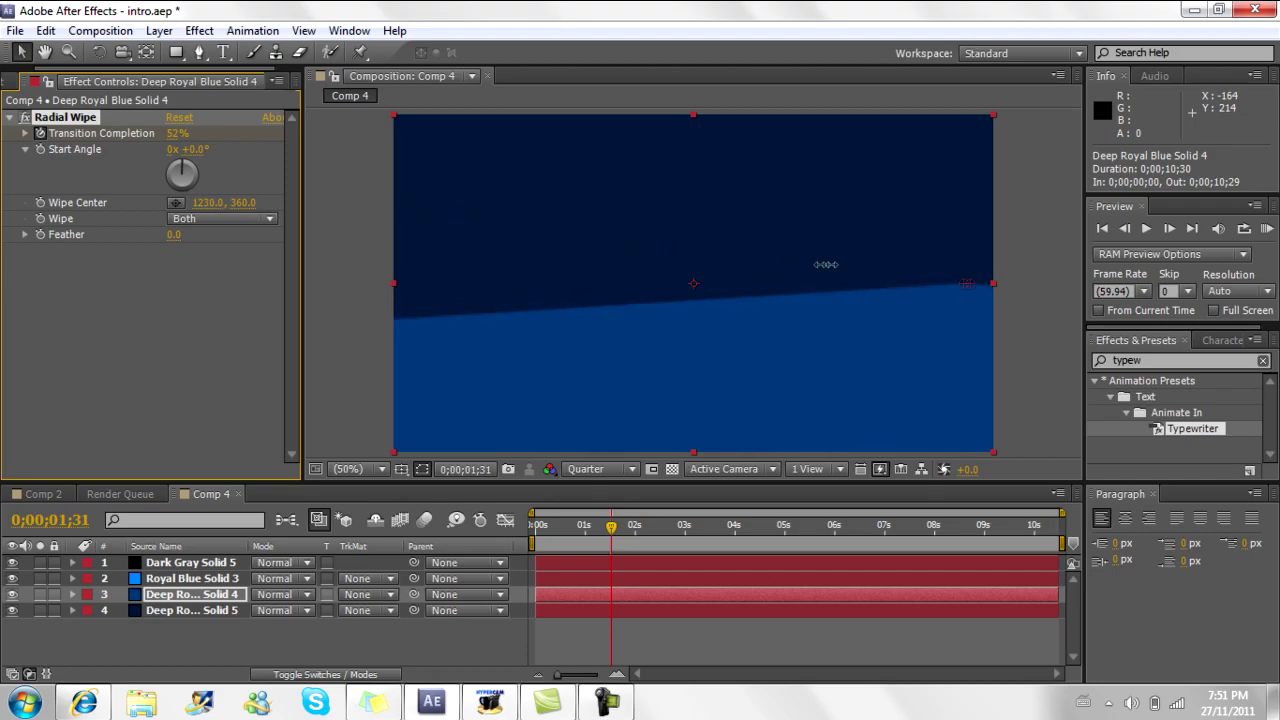
pyautogui.hotkey('ctrl', 'z')
pyautogui.hotkey('ctrl', 'z')
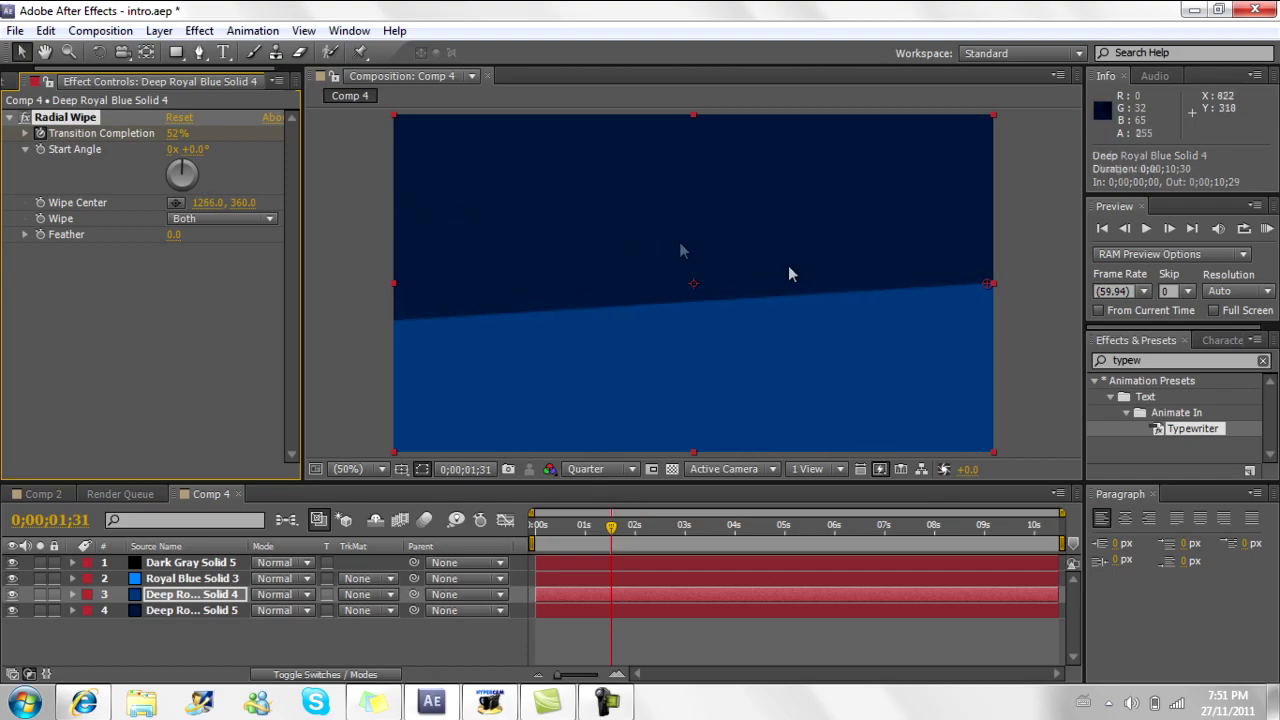
pyautogui.moveTo(202, 144); pyautogui.dragTo(520, 294)
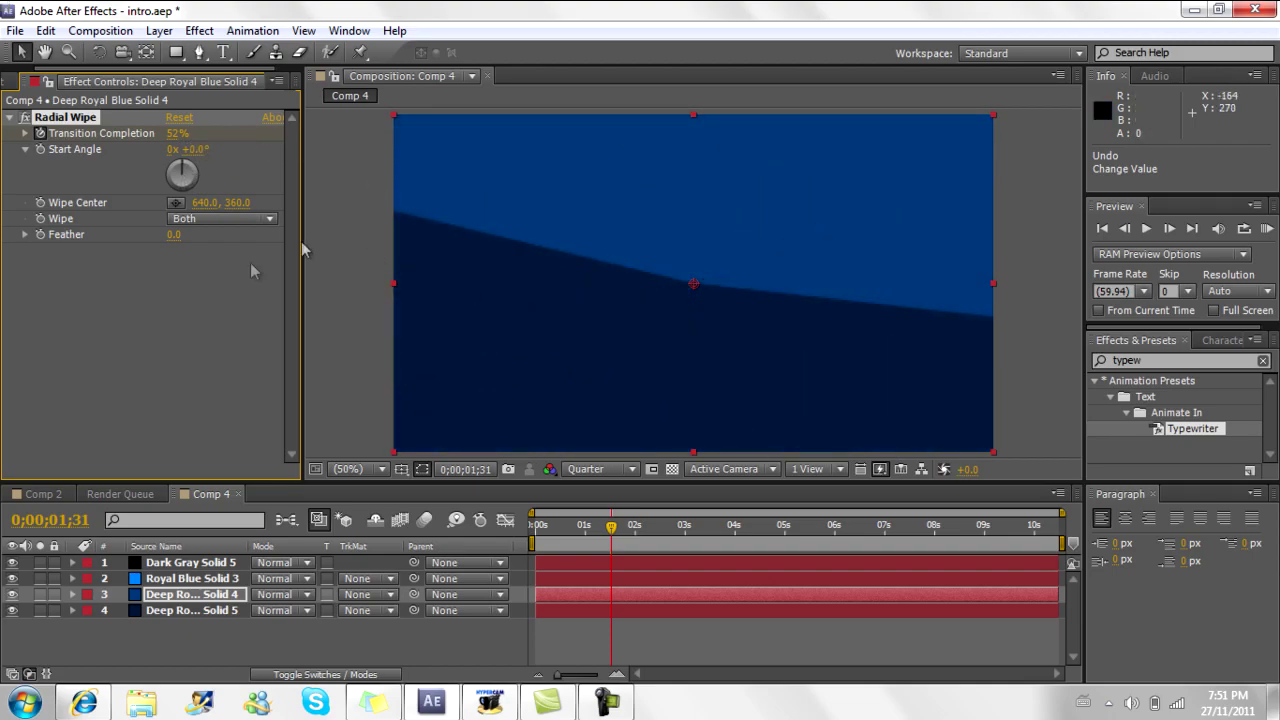
pyautogui.hotkey('ctrl', 'z')
pyautogui.click(185, 287)
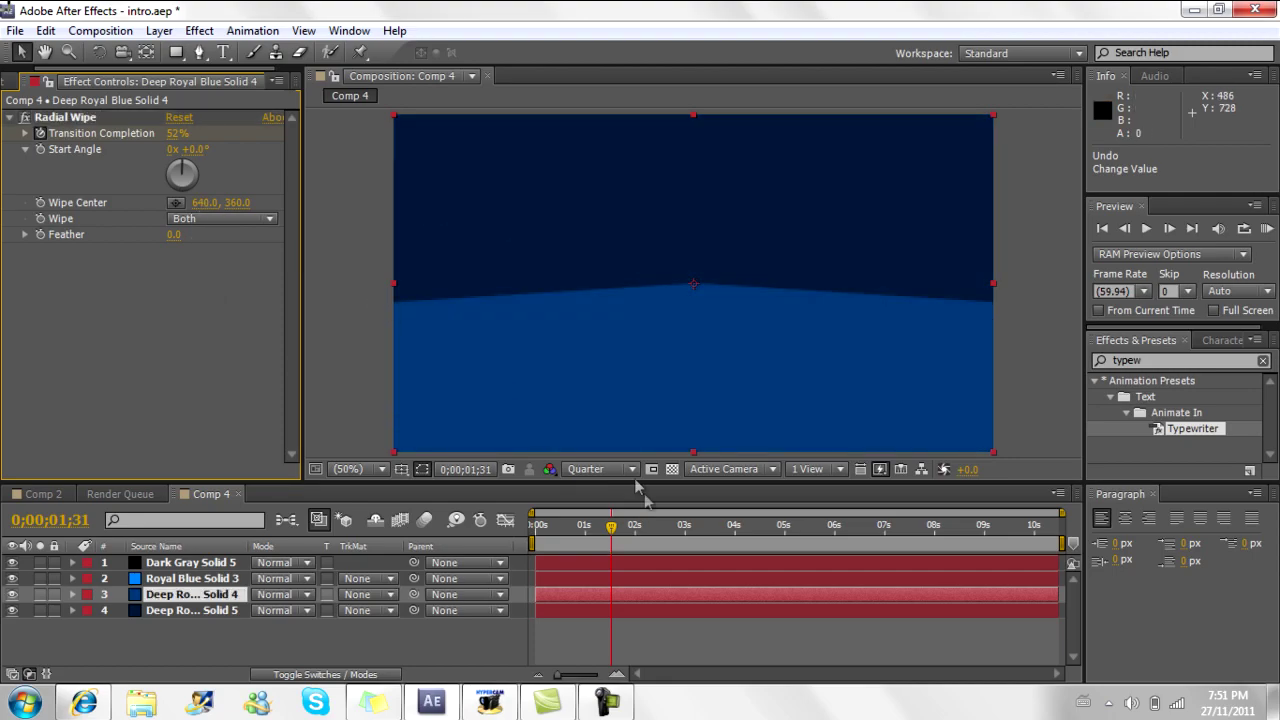
pyautogui.moveTo(177, 133); pyautogui.dragTo(388, 147)
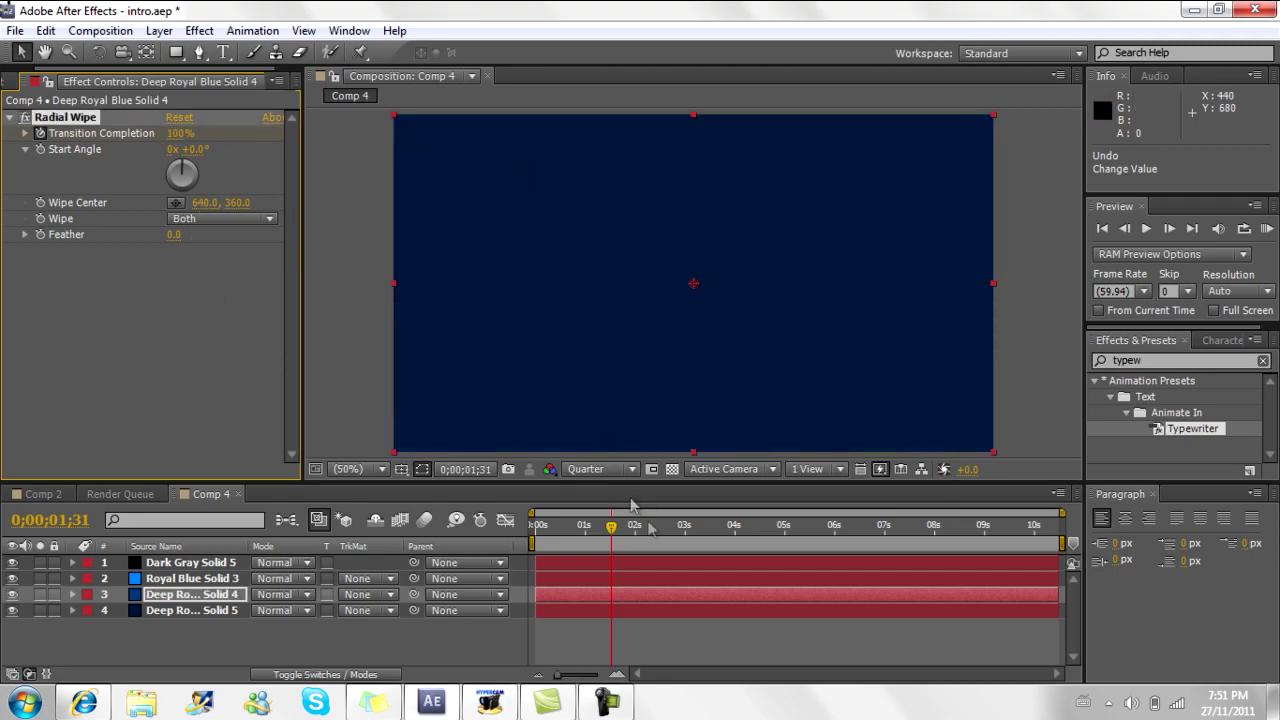
pyautogui.moveTo(618, 529)
pyautogui.mouseDown()
pyautogui.moveTo(560, 533)
pyautogui.moveTo(636, 536)
pyautogui.moveTo(615, 539)
pyautogui.mouseUp()
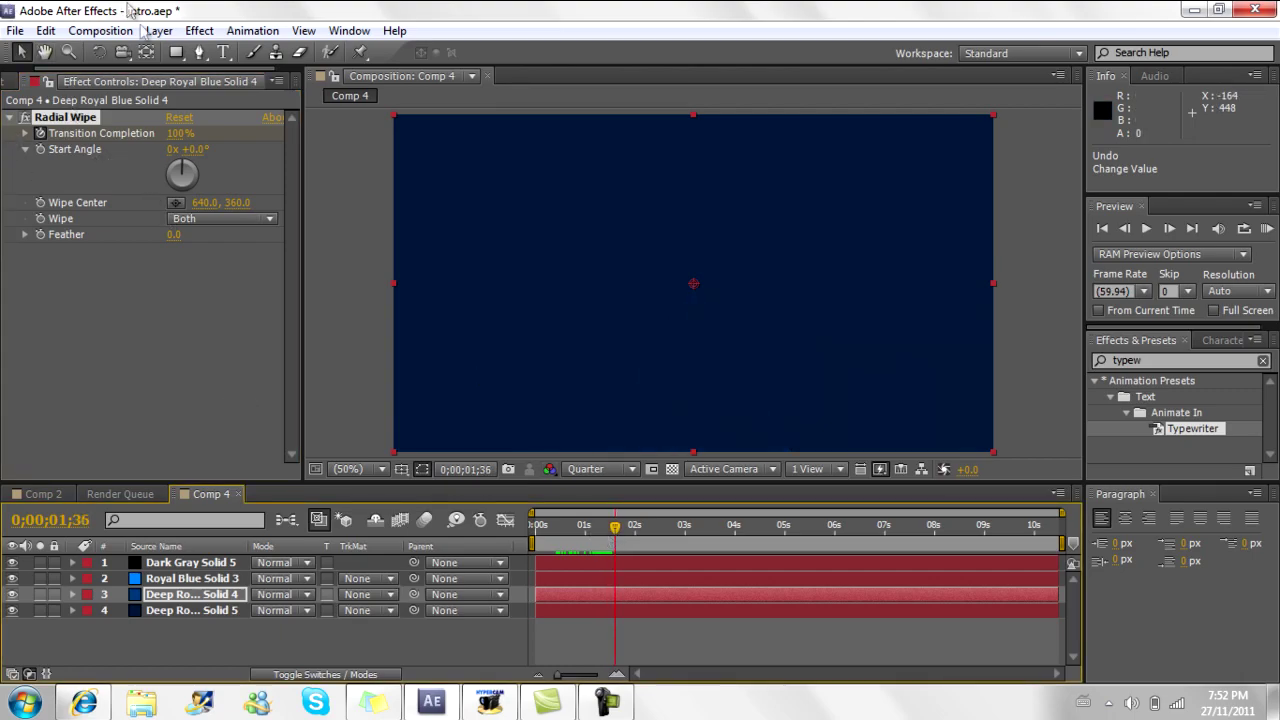
# Step: Create a DEYAN text layer in Bebas at 169 px with tracking 31
pyautogui.click(228, 57)
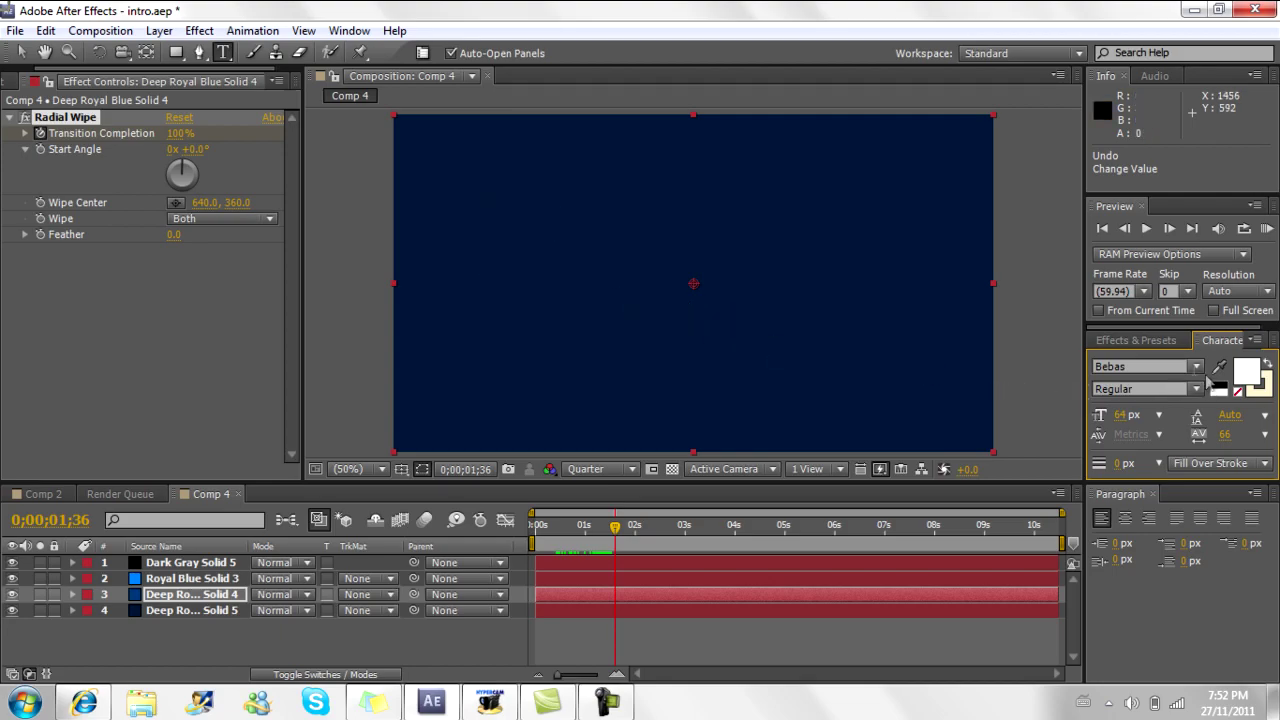
pyautogui.click(625, 262)
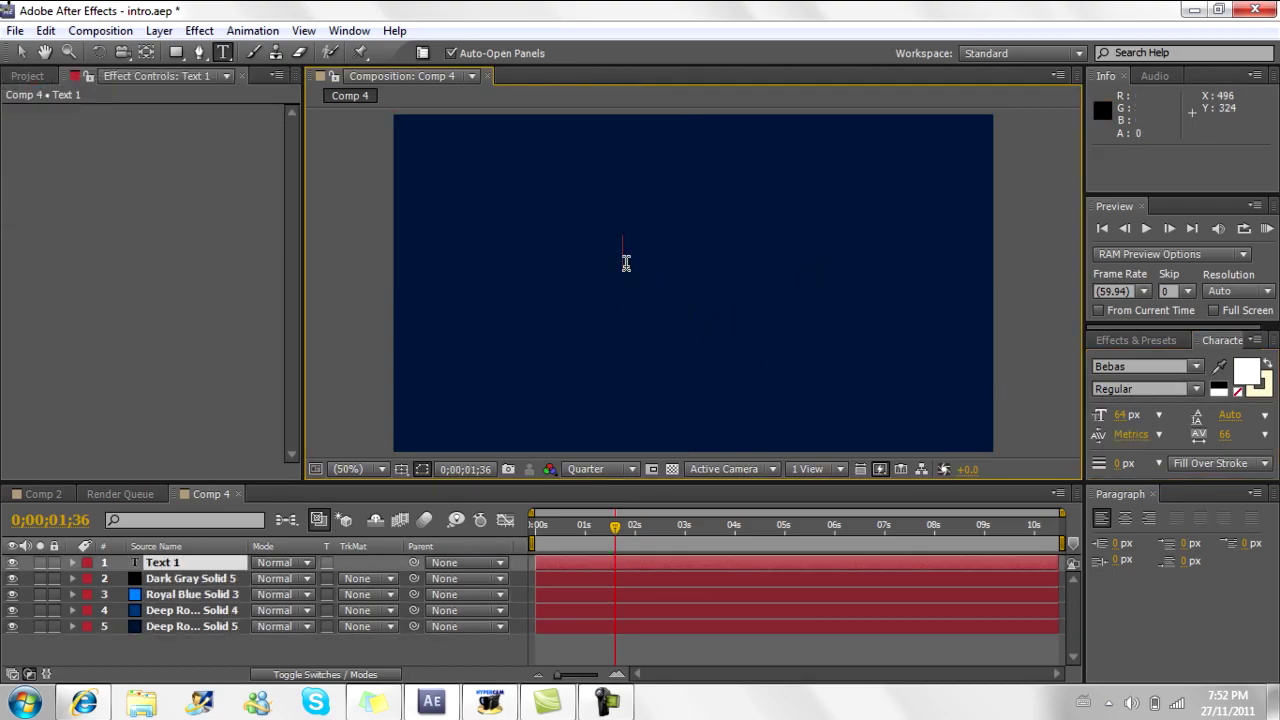
pyautogui.write('DEYAN')
pyautogui.moveTo(710, 245); pyautogui.dragTo(546, 251)
pyautogui.moveTo(1100, 414); pyautogui.dragTo(1211, 435)
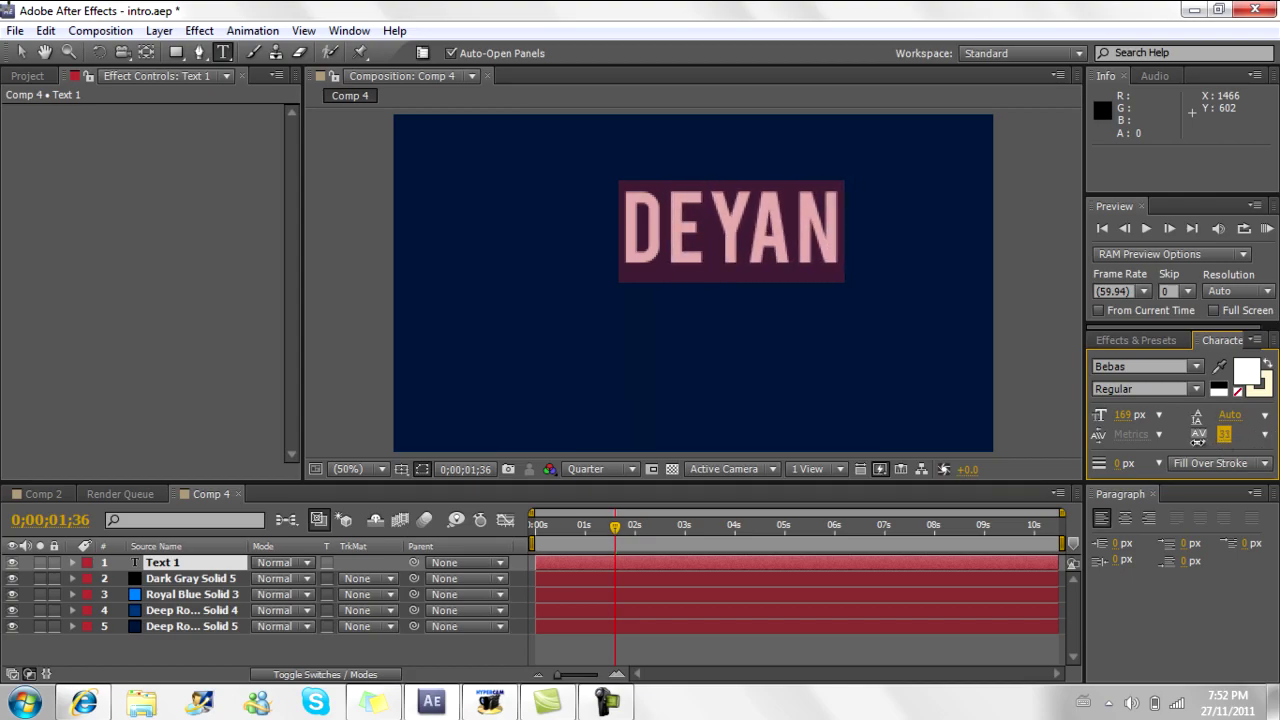
pyautogui.click(1045, 288)
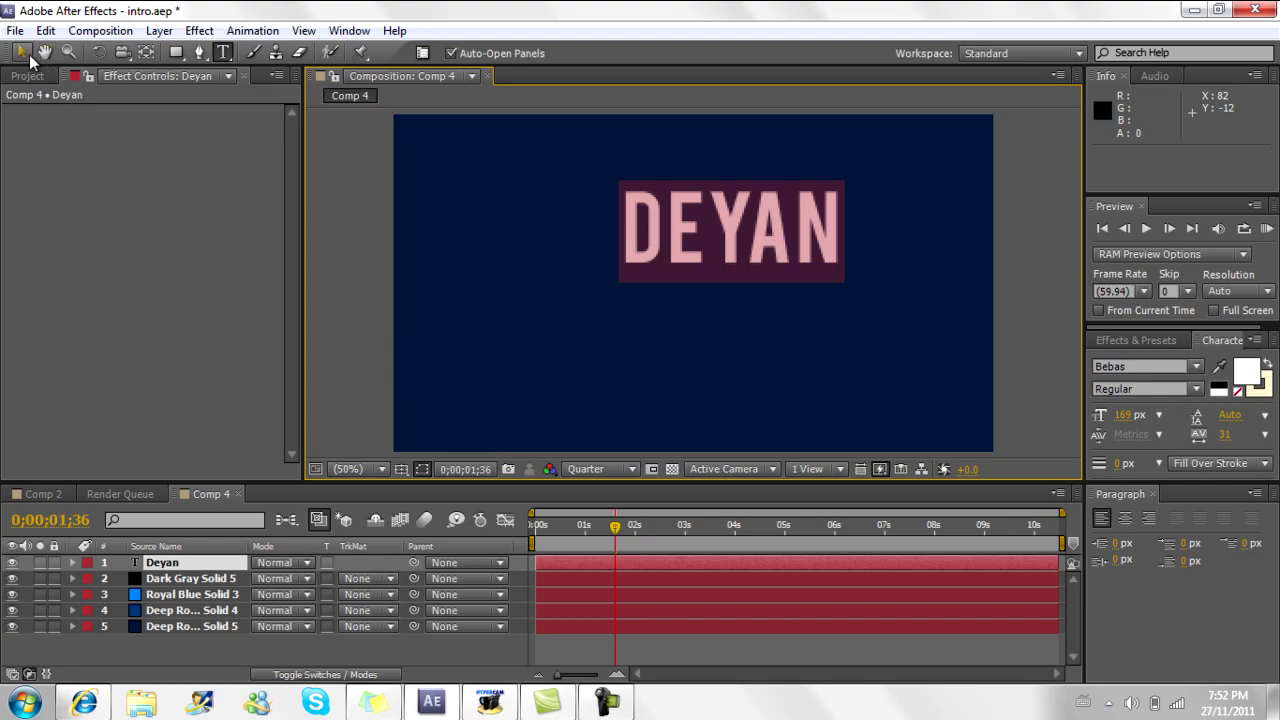
# Step: Drag the DEYAN title to a Position of about 420, 396 near the frame centre
pyautogui.click(29, 54)
pyautogui.moveTo(690, 222); pyautogui.dragTo(700, 268)
pyautogui.click(805, 328)
pyautogui.click(1027, 338)
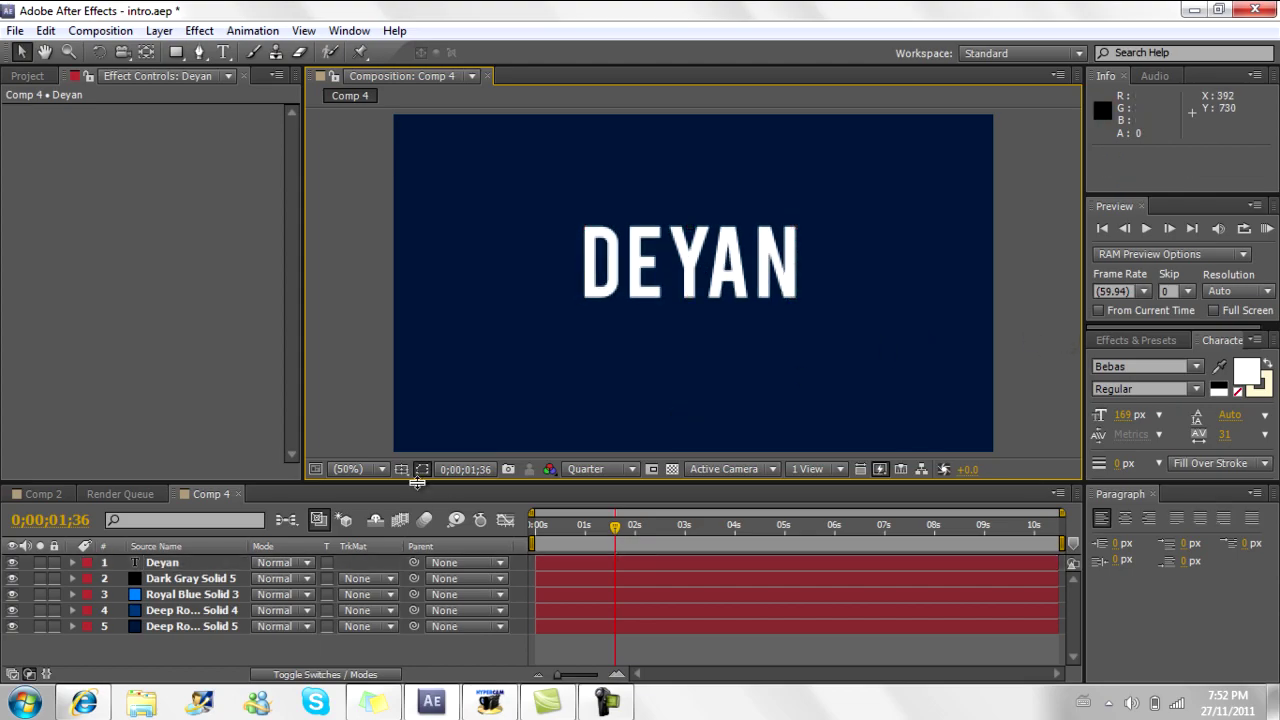
pyautogui.moveTo(680, 275); pyautogui.dragTo(690, 278)
pyautogui.click(140, 346)
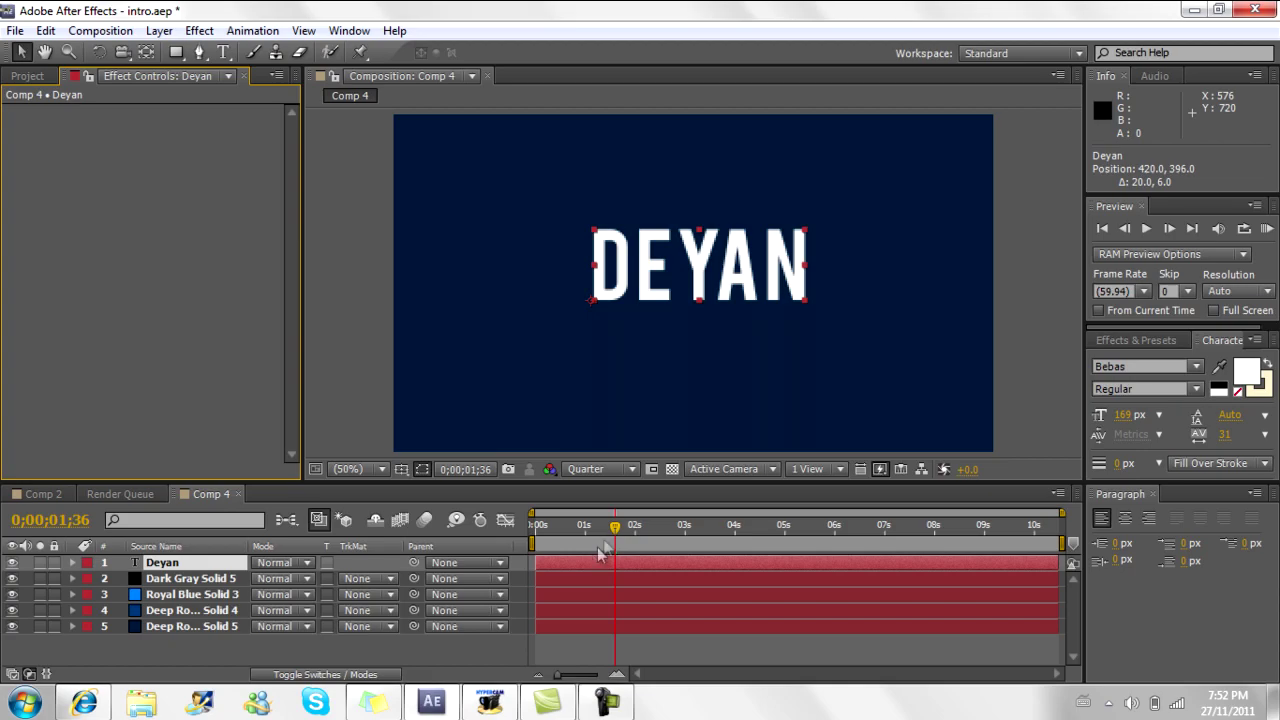
pyautogui.moveTo(615, 533); pyautogui.dragTo(611, 533)
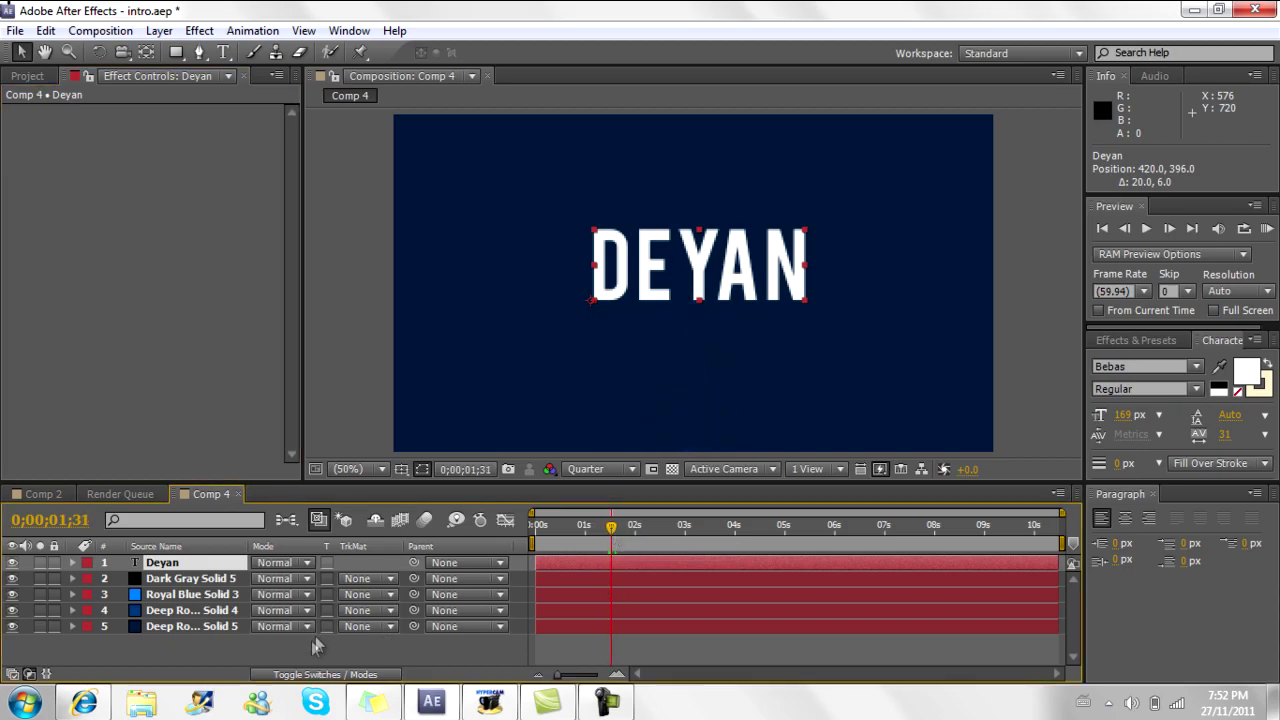
# Step: Collapse the expanded properties of Dark Gray Solid 5, Royal Blue Solid 3, Deep Royal Blue Solid 4 and the bottom solid
pyautogui.click(606, 704)
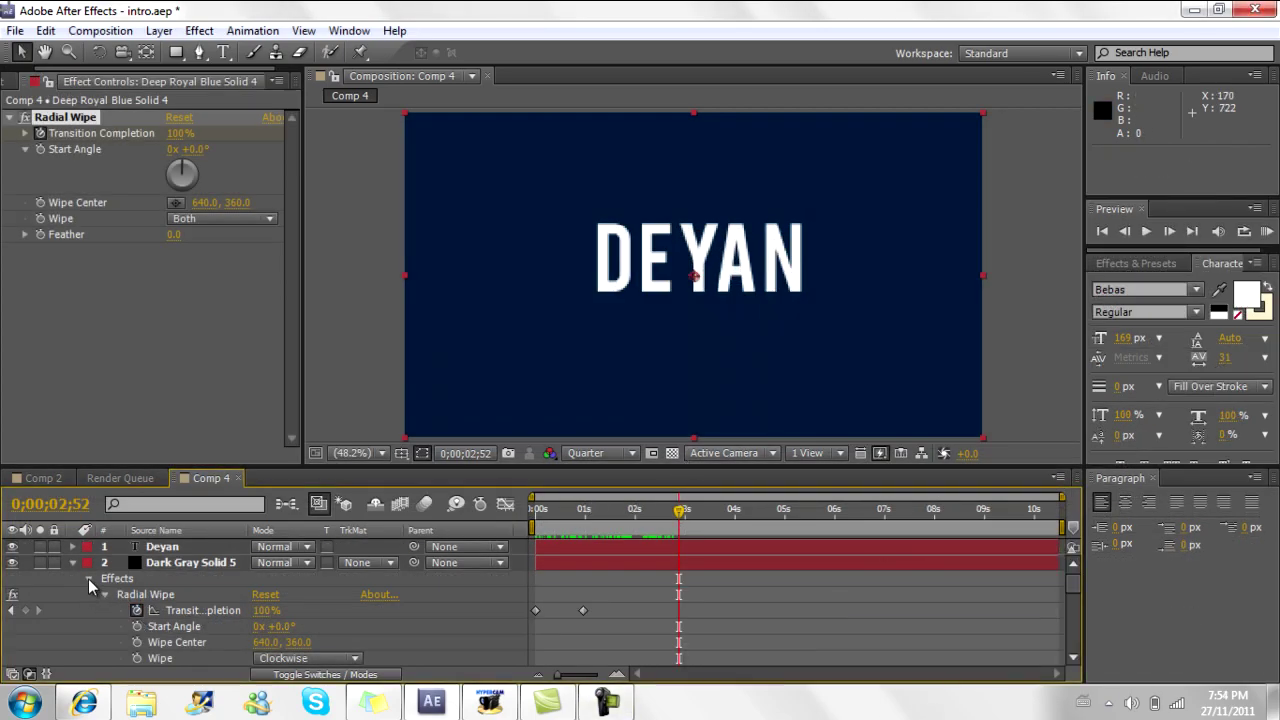
pyautogui.click(90, 580)
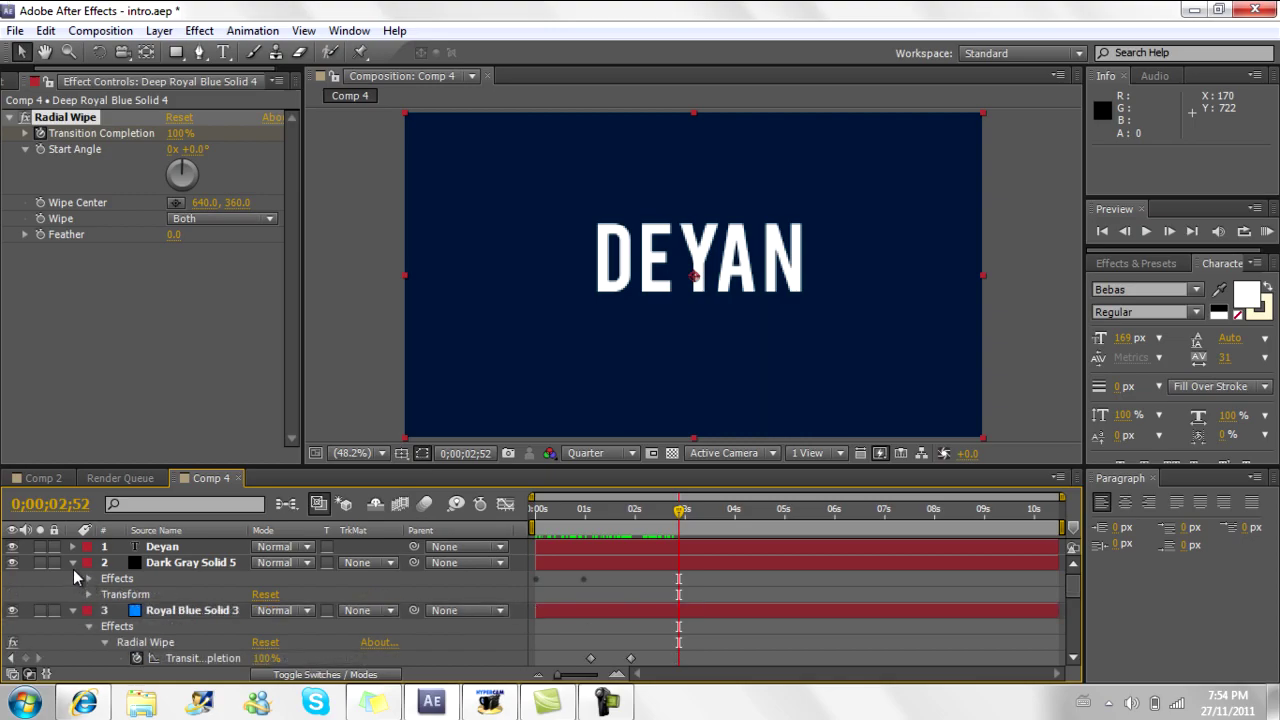
pyautogui.click(73, 569)
pyautogui.click(73, 563)
pyautogui.click(72, 579)
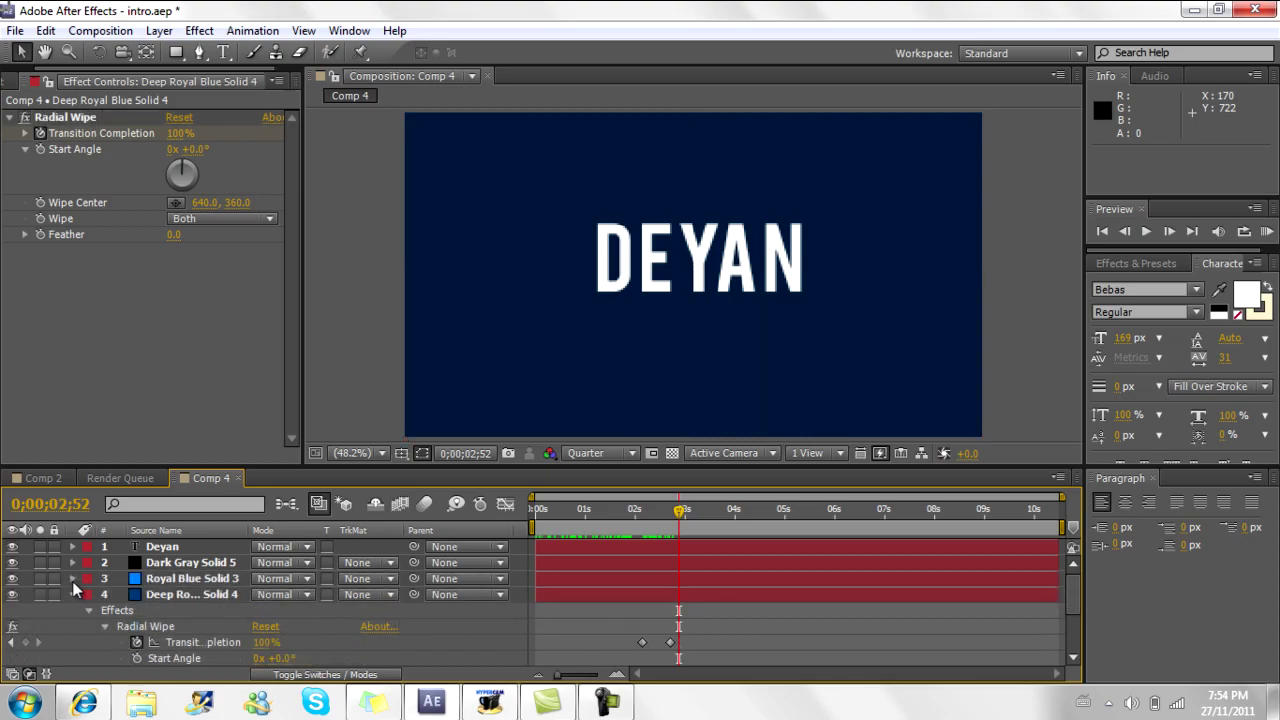
pyautogui.hotkey('ctrl', 'd')
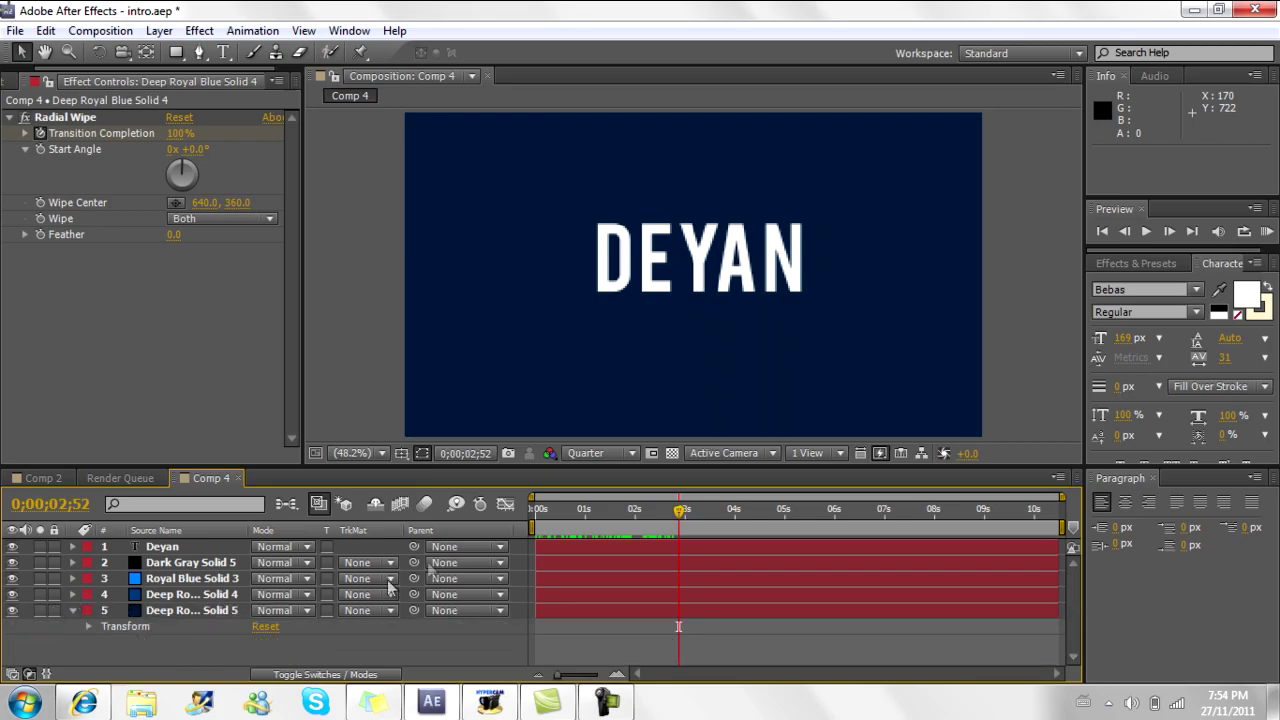
pyautogui.click(72, 610)
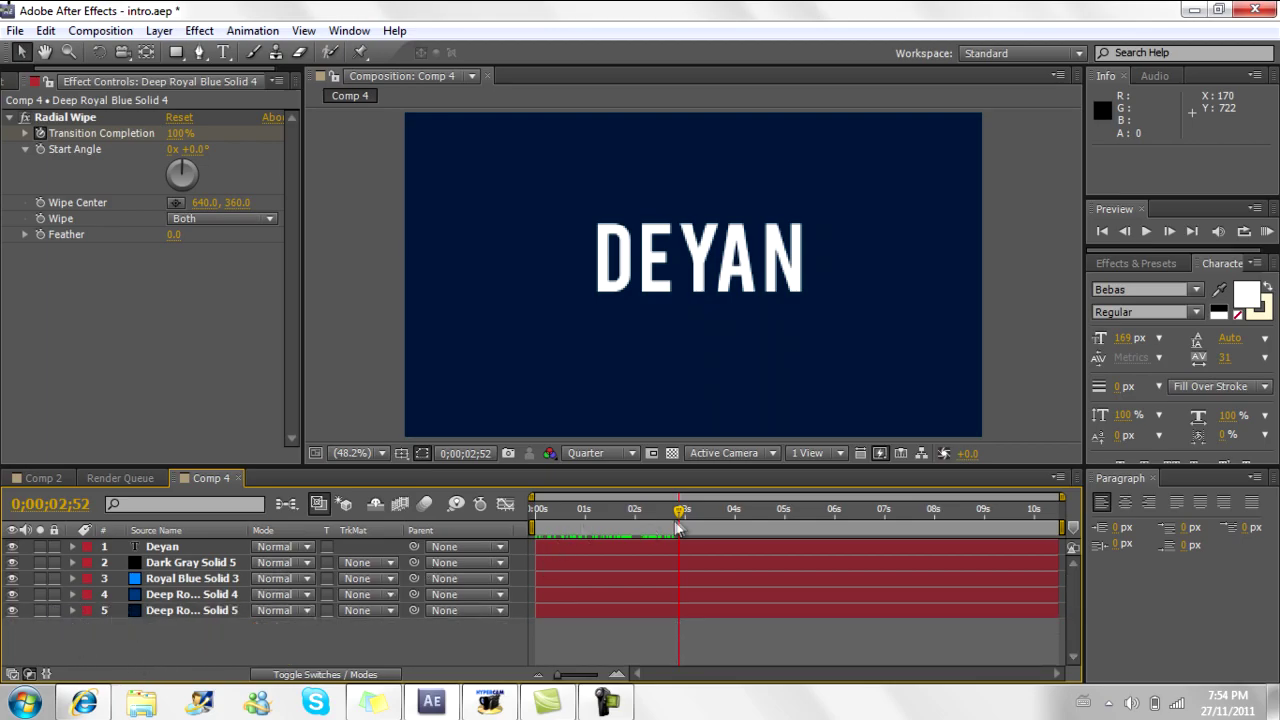
pyautogui.moveTo(669, 511)
pyautogui.mouseDown()
pyautogui.moveTo(540, 512)
pyautogui.moveTo(616, 527)
pyautogui.moveTo(688, 520)
pyautogui.moveTo(652, 520)
pyautogui.moveTo(673, 523)
pyautogui.mouseUp()
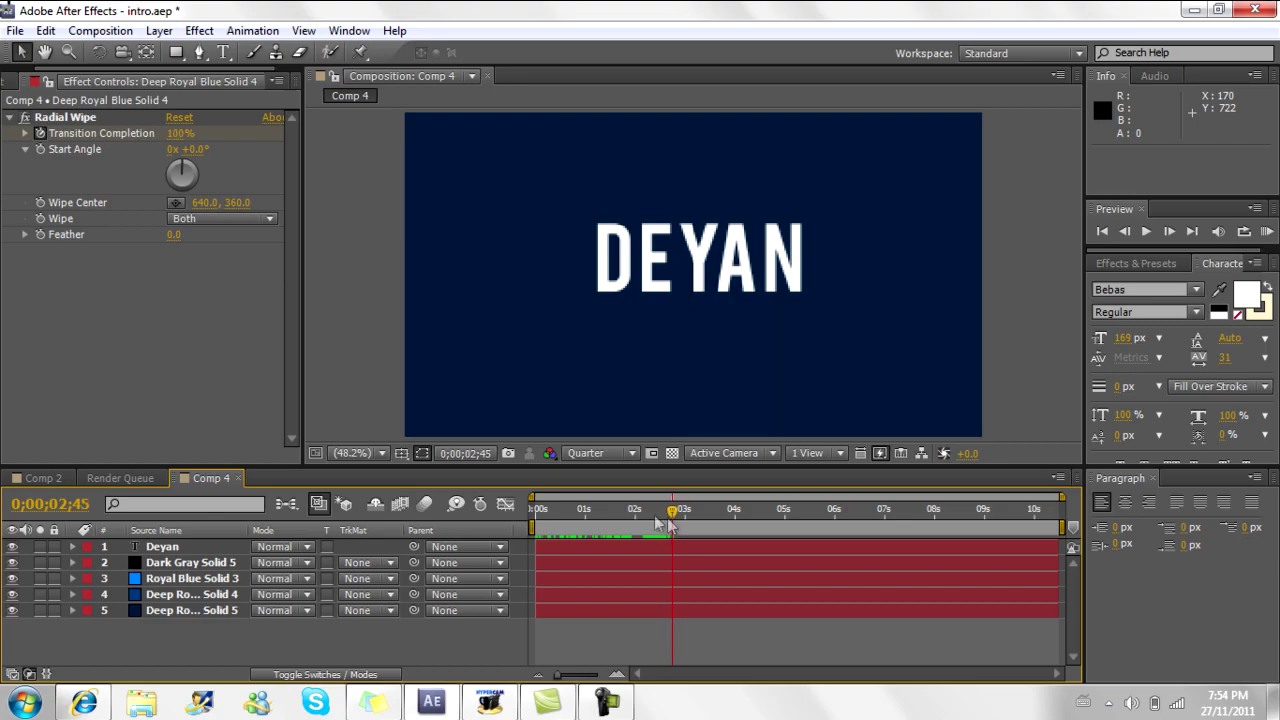
# Step: Nudge the DEYAN title down and left to roughly 397, 421
pyautogui.click(540, 432)
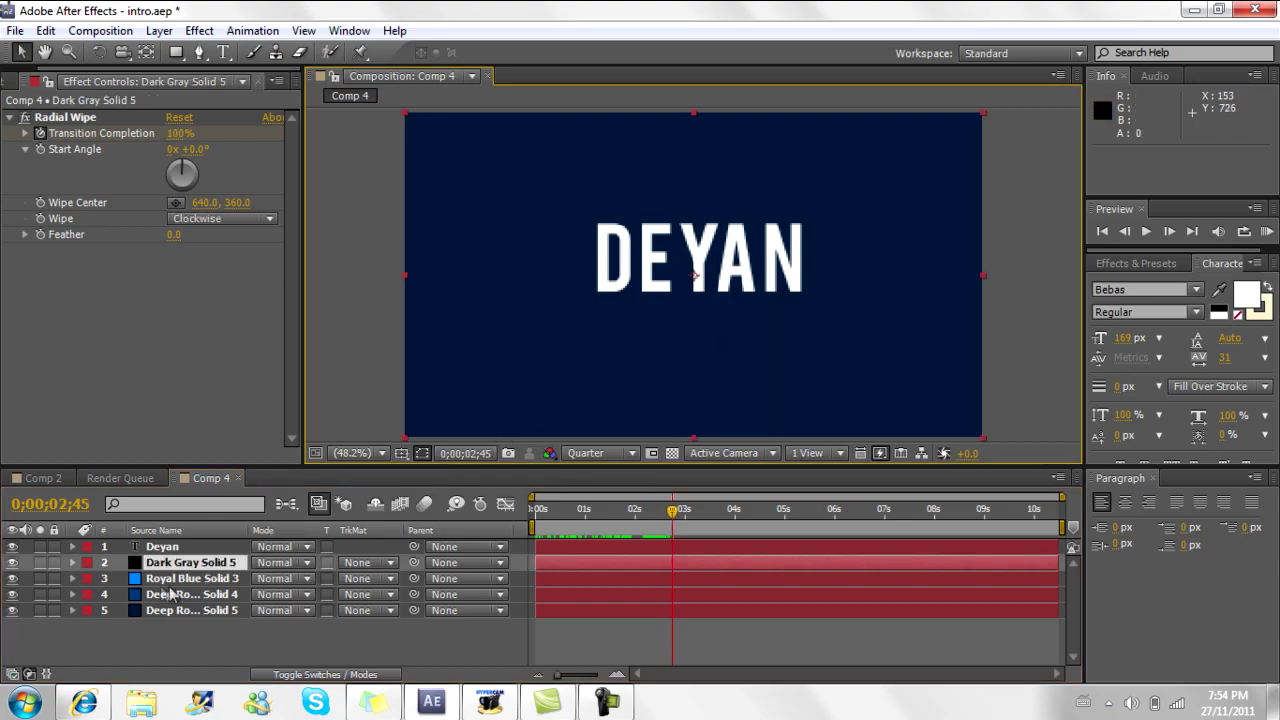
pyautogui.click(166, 547)
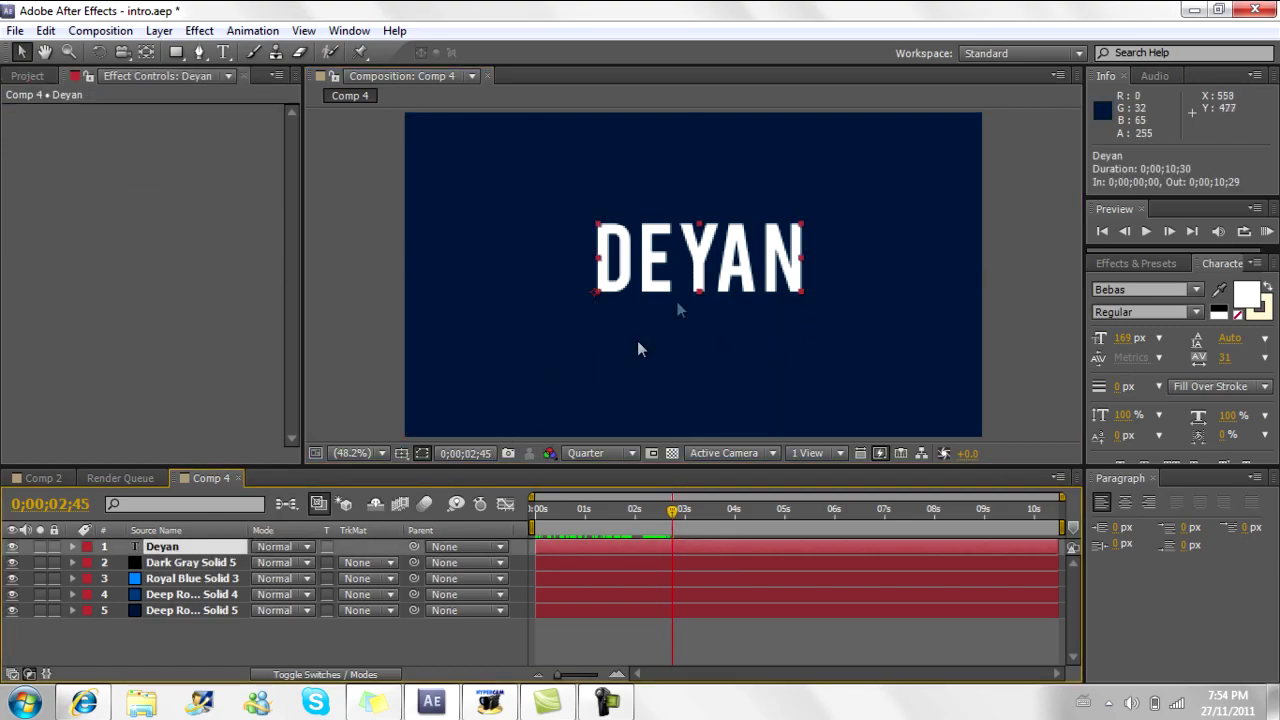
pyautogui.moveTo(695, 262); pyautogui.dragTo(688, 274)
pyautogui.click(1040, 329)
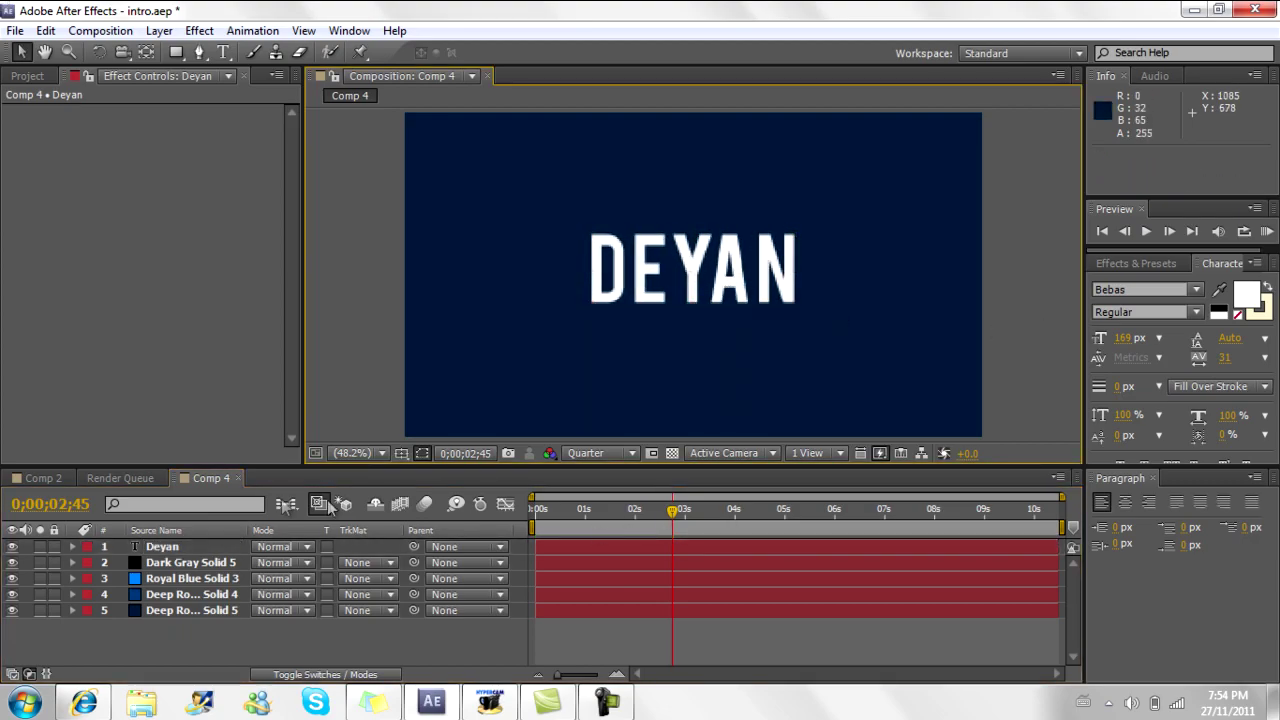
pyautogui.click(160, 549)
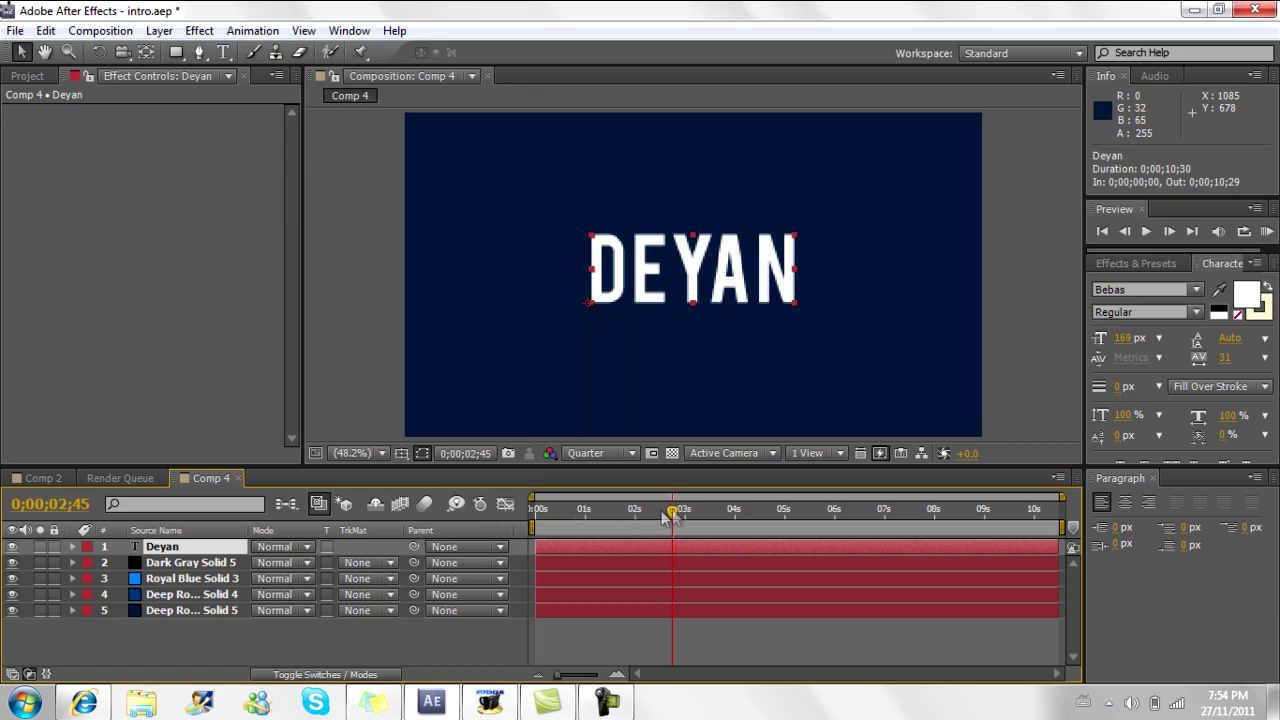
pyautogui.moveTo(675, 514)
pyautogui.mouseDown()
pyautogui.moveTo(662, 514)
pyautogui.moveTo(676, 516)
pyautogui.mouseUp()
# Step: Apply CC Lens to the Deyan title and try out different lens sizes
pyautogui.click(200, 30)
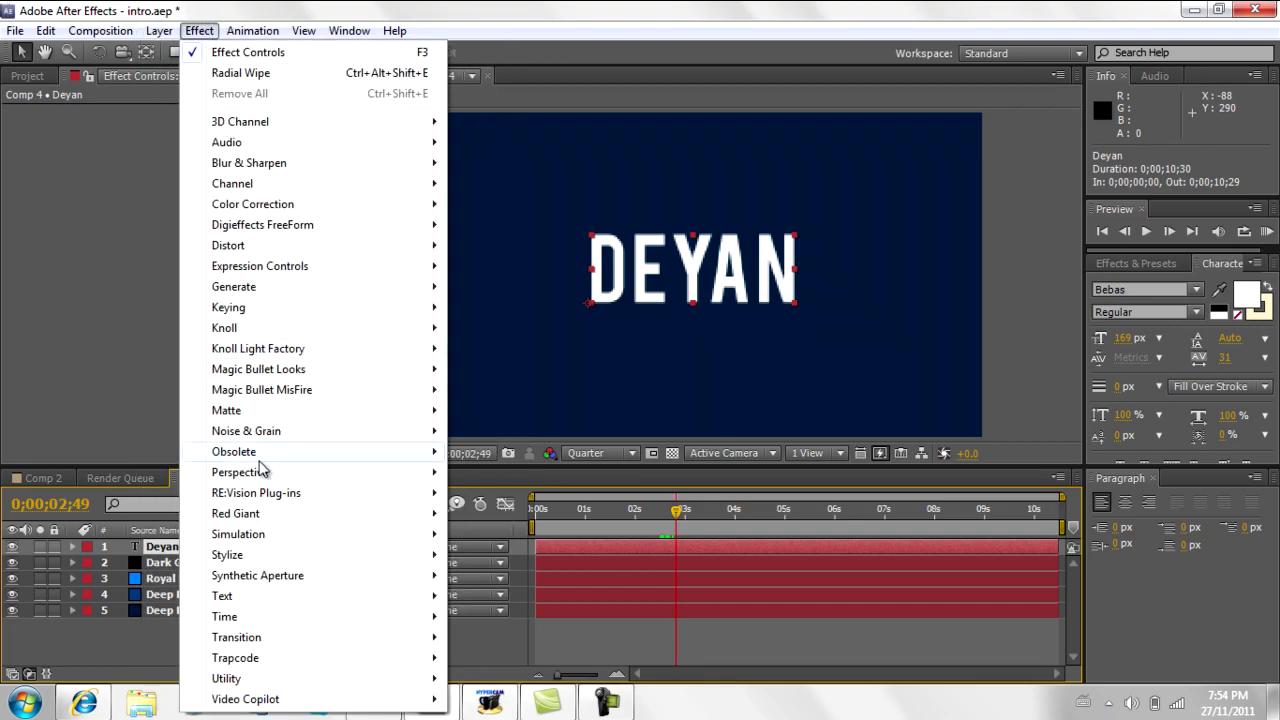
pyautogui.moveTo(271, 245)
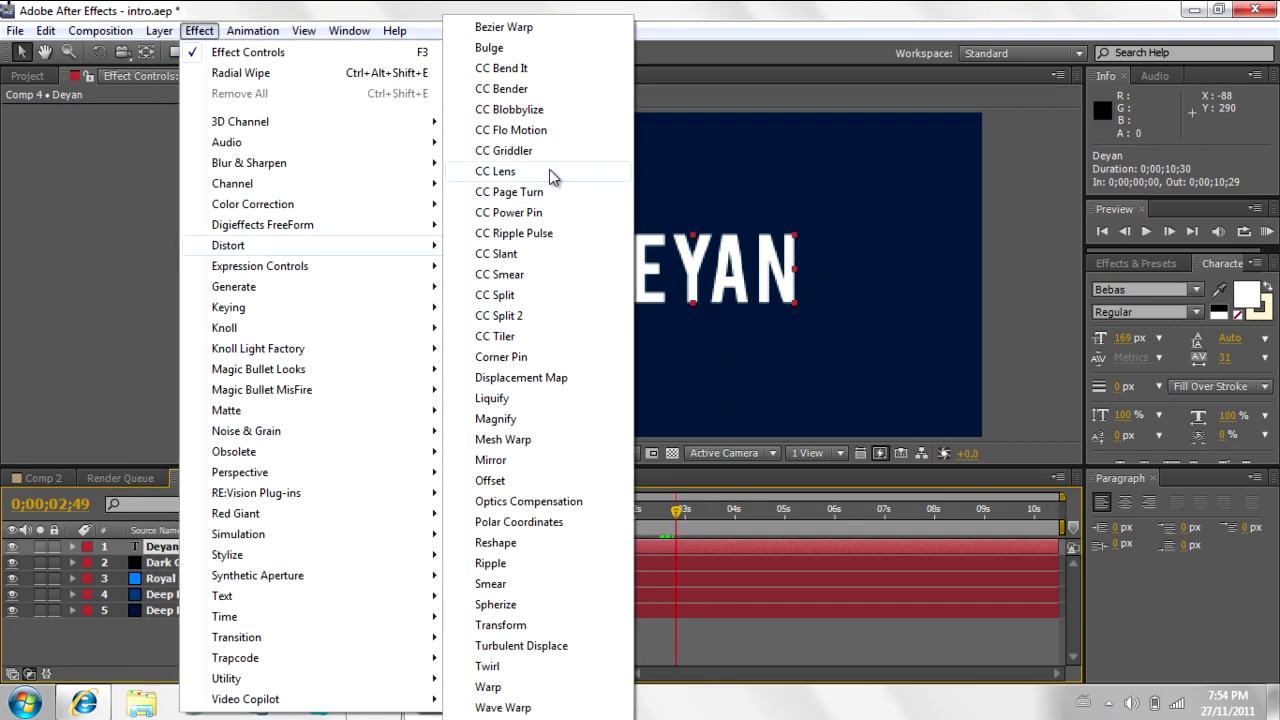
pyautogui.click(549, 171)
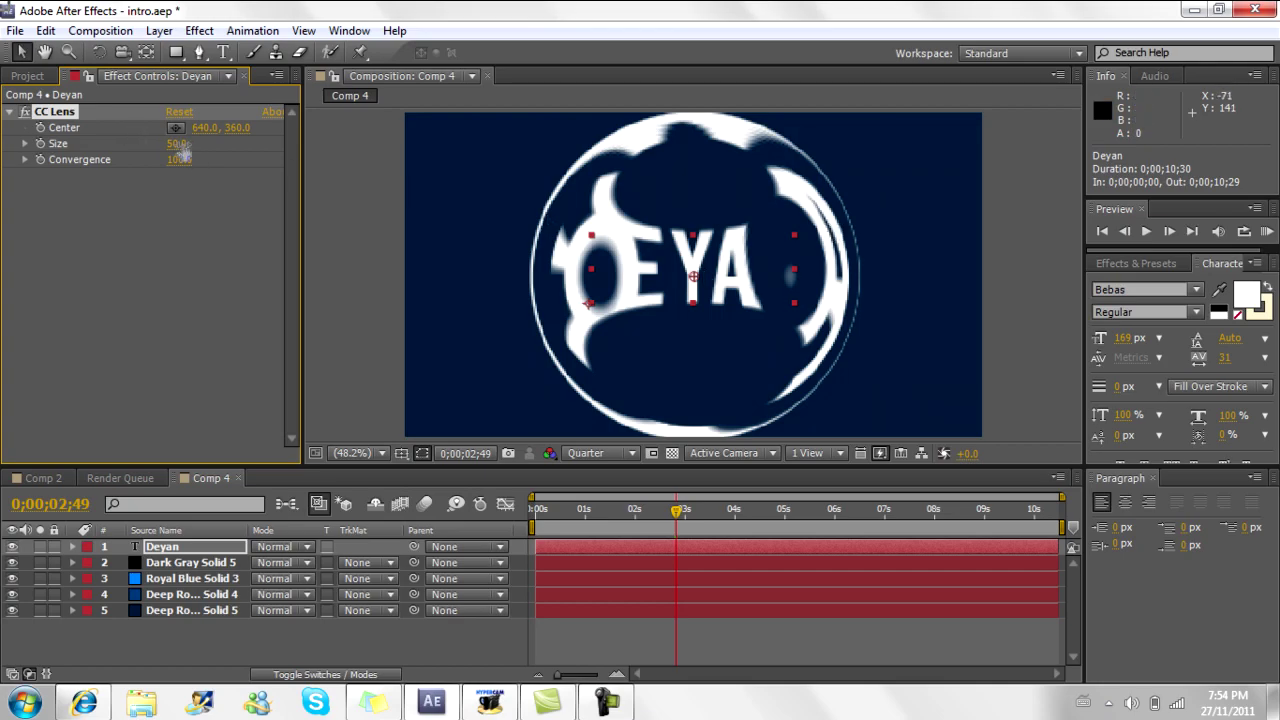
pyautogui.moveTo(178, 144); pyautogui.dragTo(742, 216)
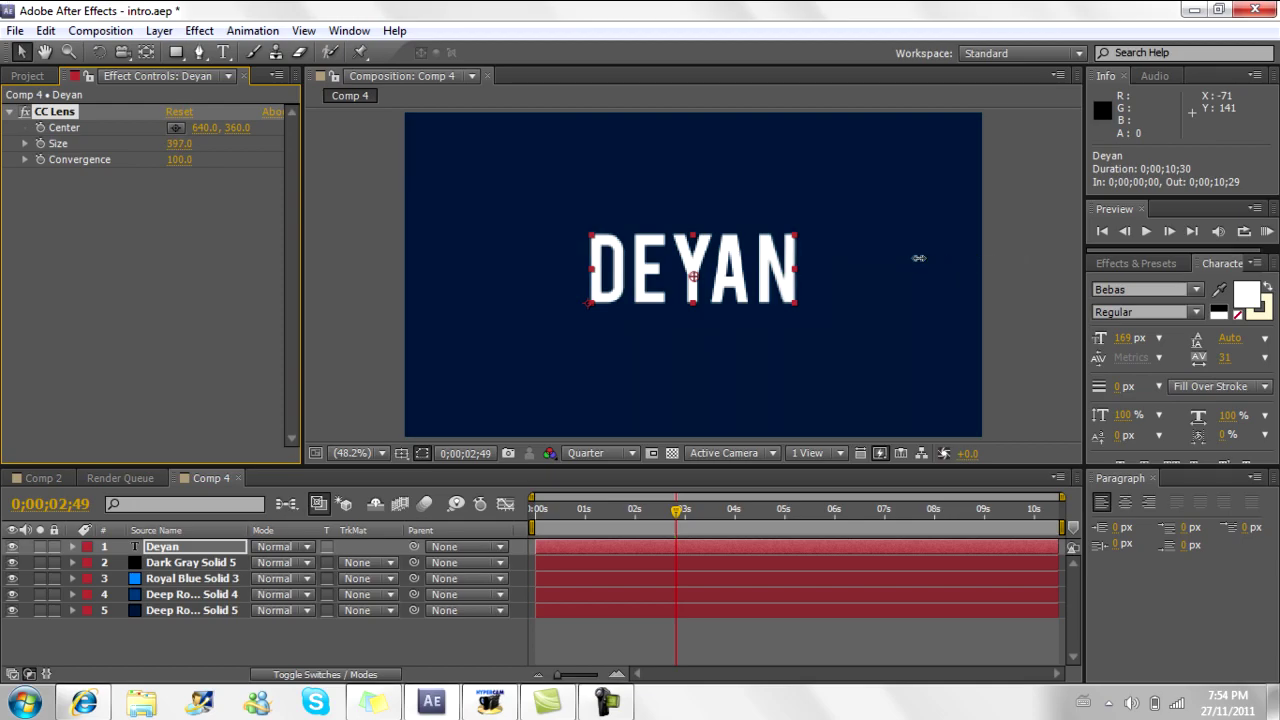
pyautogui.moveTo(918, 258); pyautogui.dragTo(299, 186)
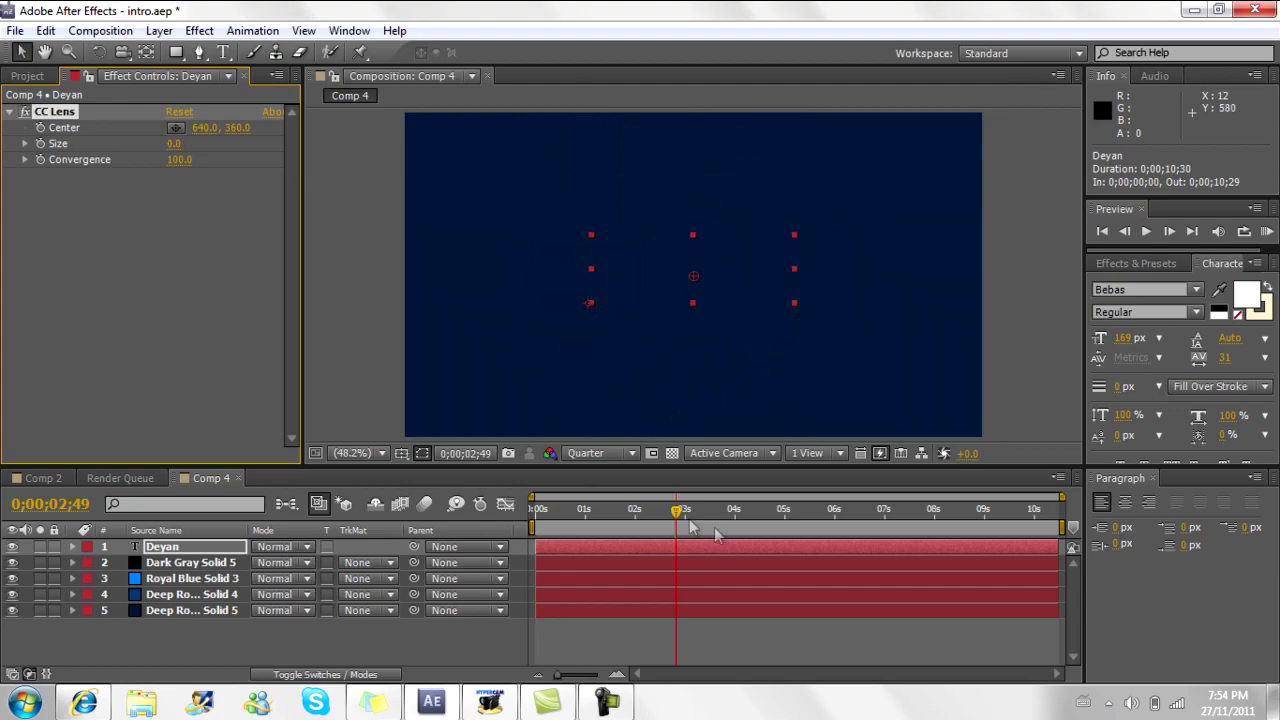
# Step: Keyframe the CC Lens Size, shrinking it to 125 to distort DEYAN heavily
pyautogui.moveTo(671, 517); pyautogui.dragTo(670, 511)
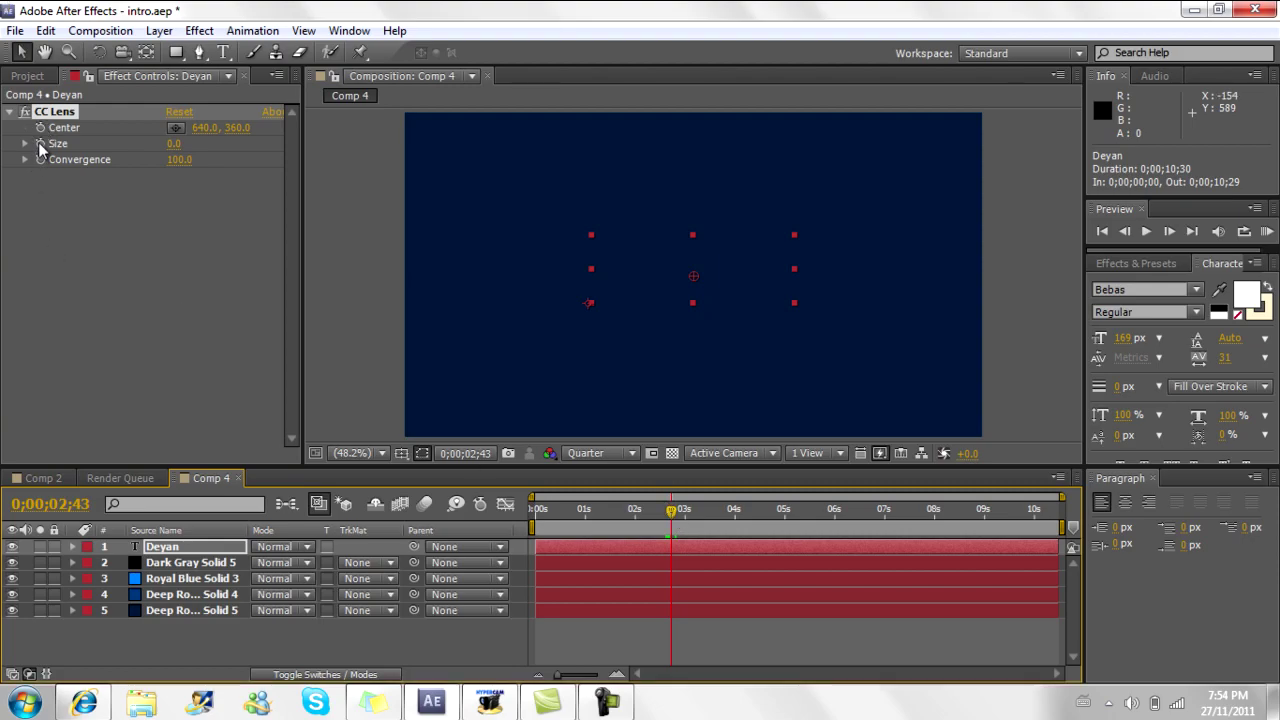
pyautogui.click(40, 144)
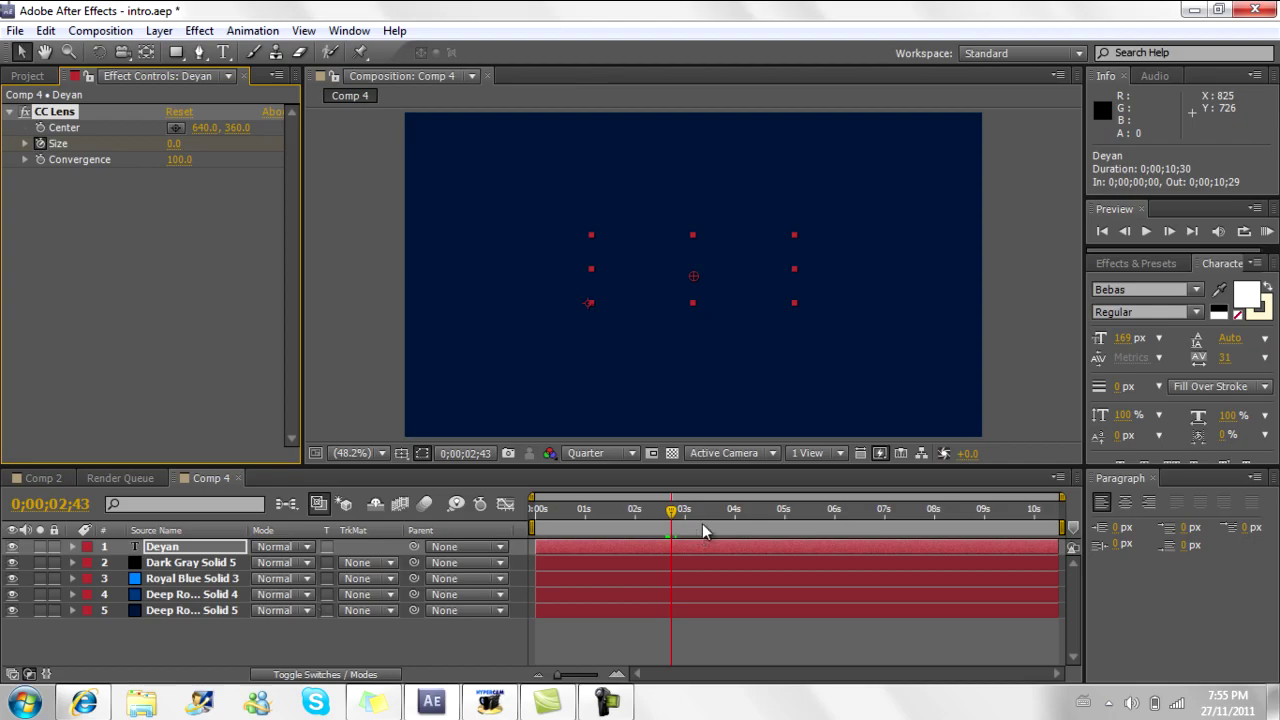
pyautogui.moveTo(674, 513); pyautogui.dragTo(717, 521)
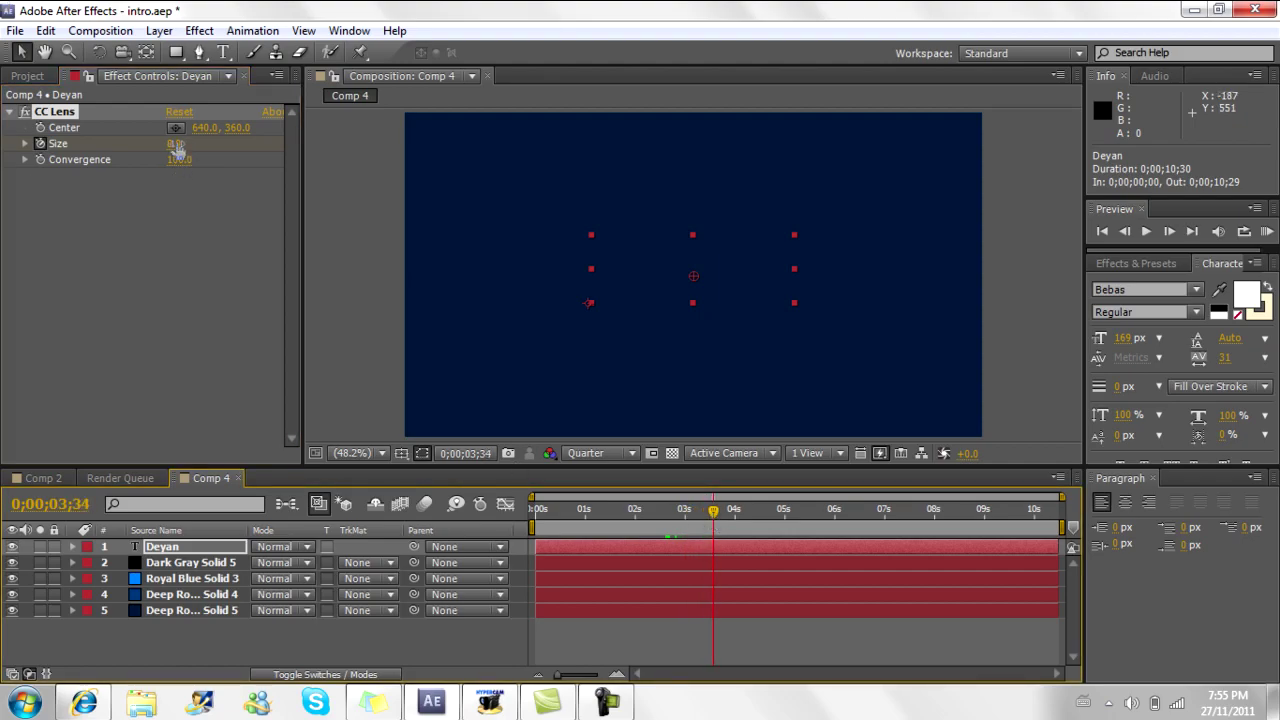
pyautogui.moveTo(176, 147); pyautogui.dragTo(262, 147)
pyautogui.moveTo(793, 252); pyautogui.dragTo(815, 297)
pyautogui.moveTo(813, 297); pyautogui.dragTo(814, 298)
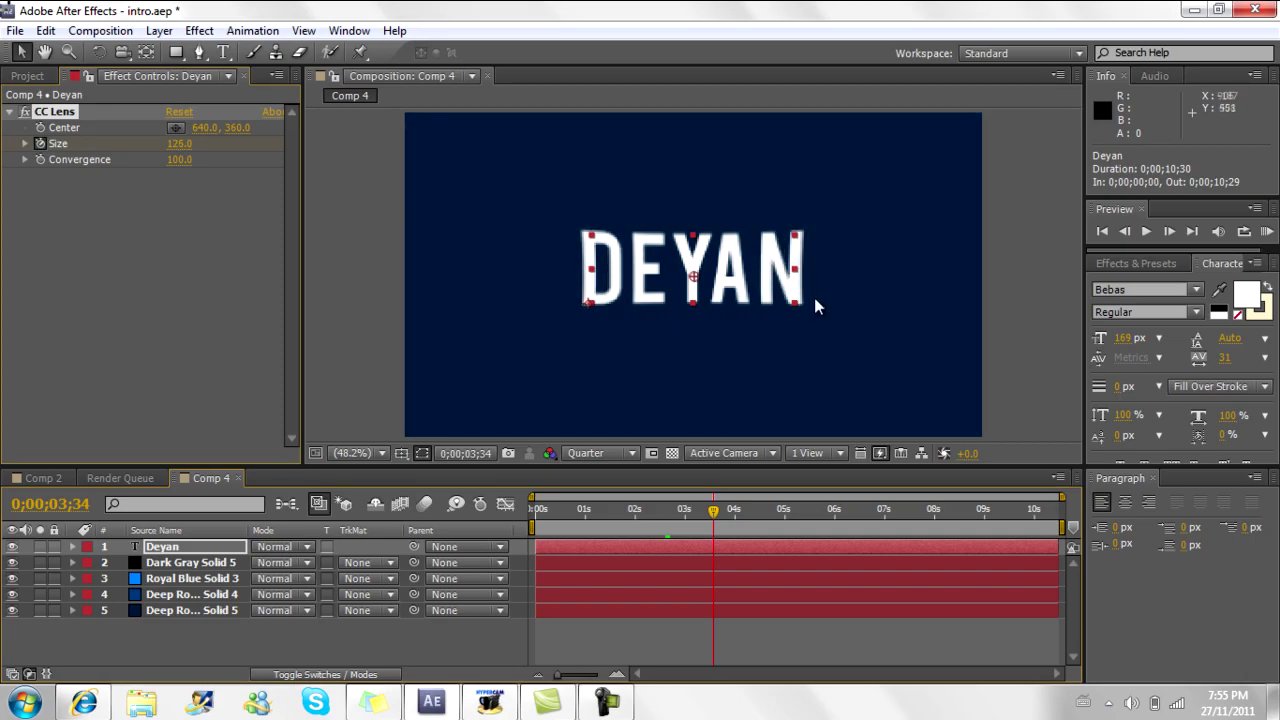
pyautogui.moveTo(717, 520); pyautogui.dragTo(753, 522)
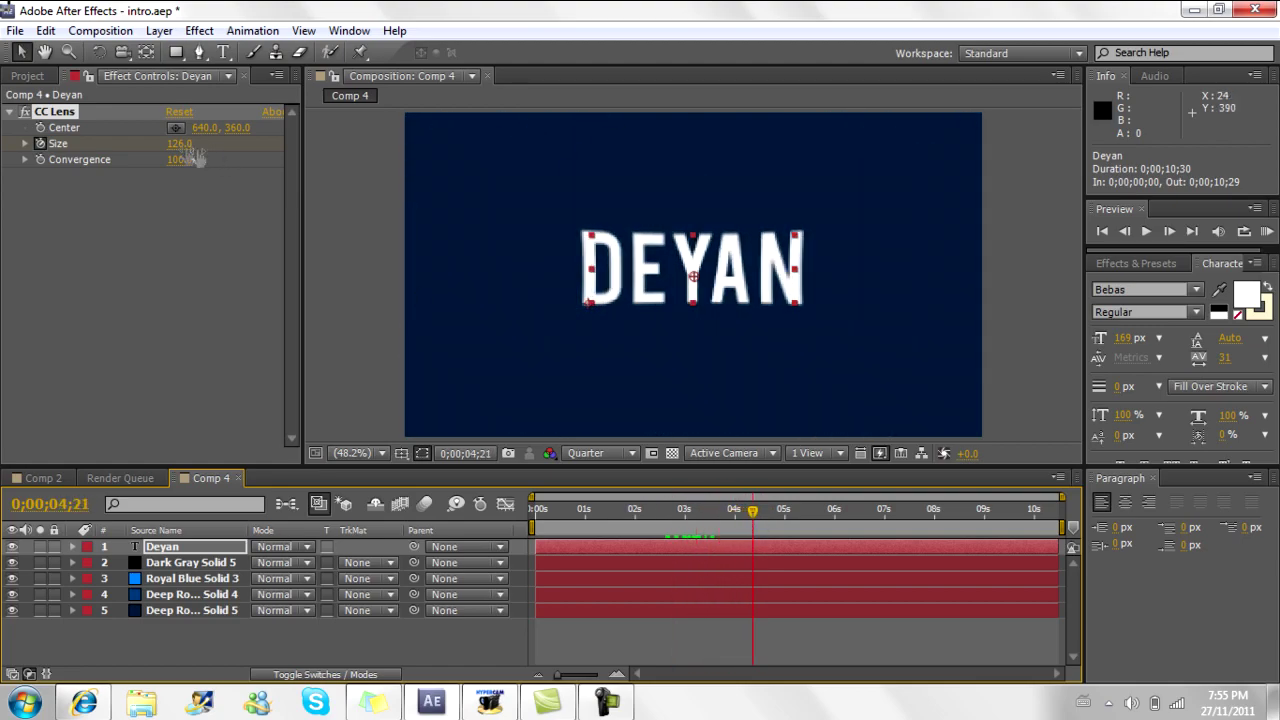
# Step: Raise the lens Size to 500 and preview the animation in real time
pyautogui.moveTo(197, 143); pyautogui.dragTo(800, 261)
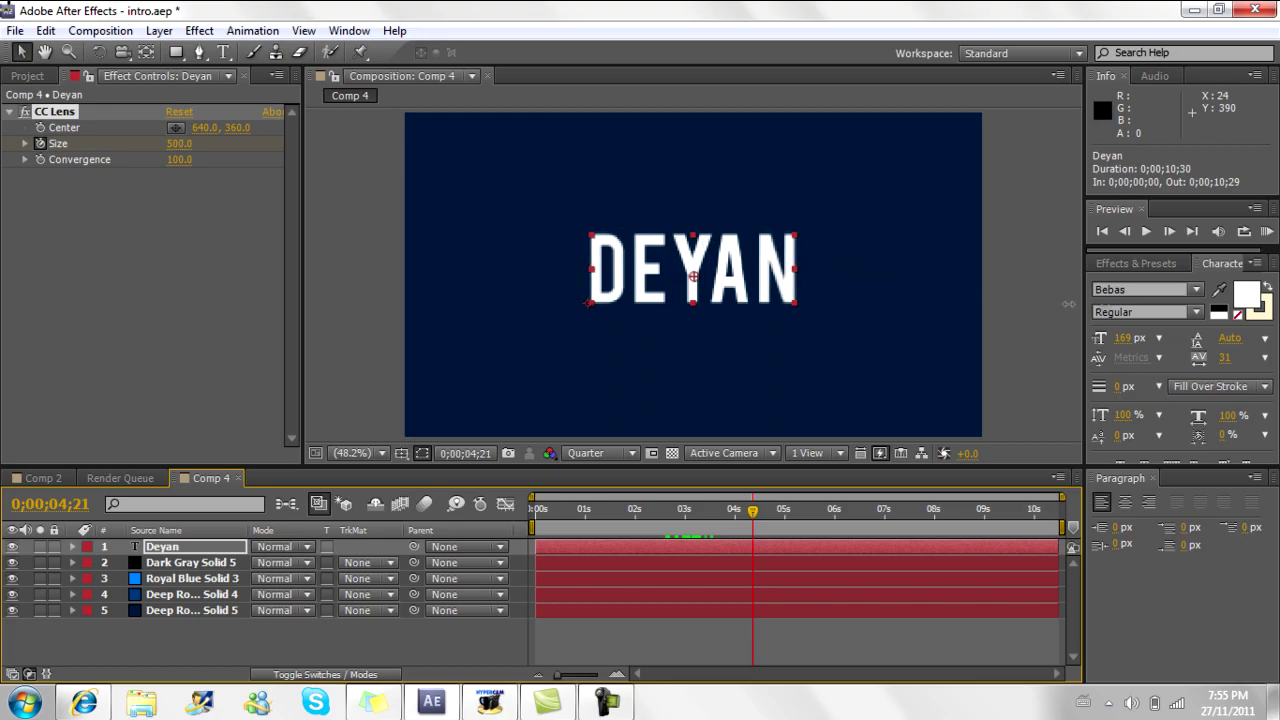
pyautogui.click(1266, 232)
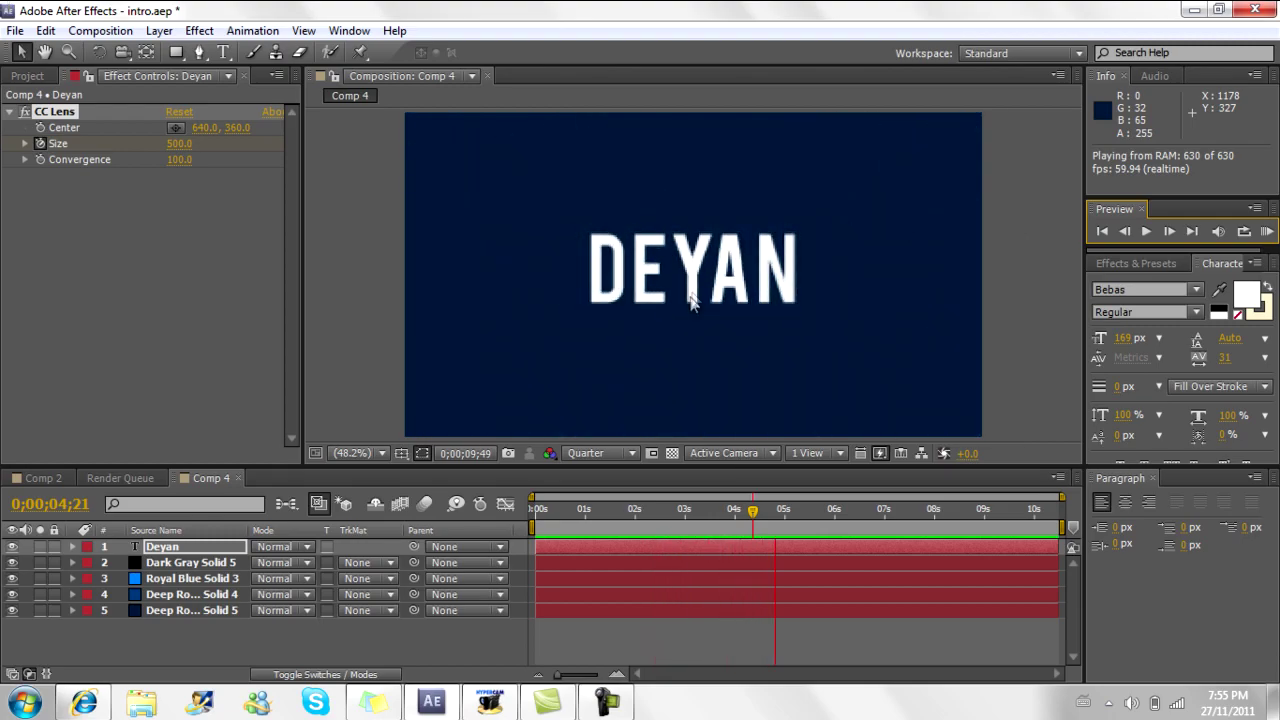
pyautogui.press('space')
pyautogui.moveTo(748, 509); pyautogui.dragTo(678, 525)
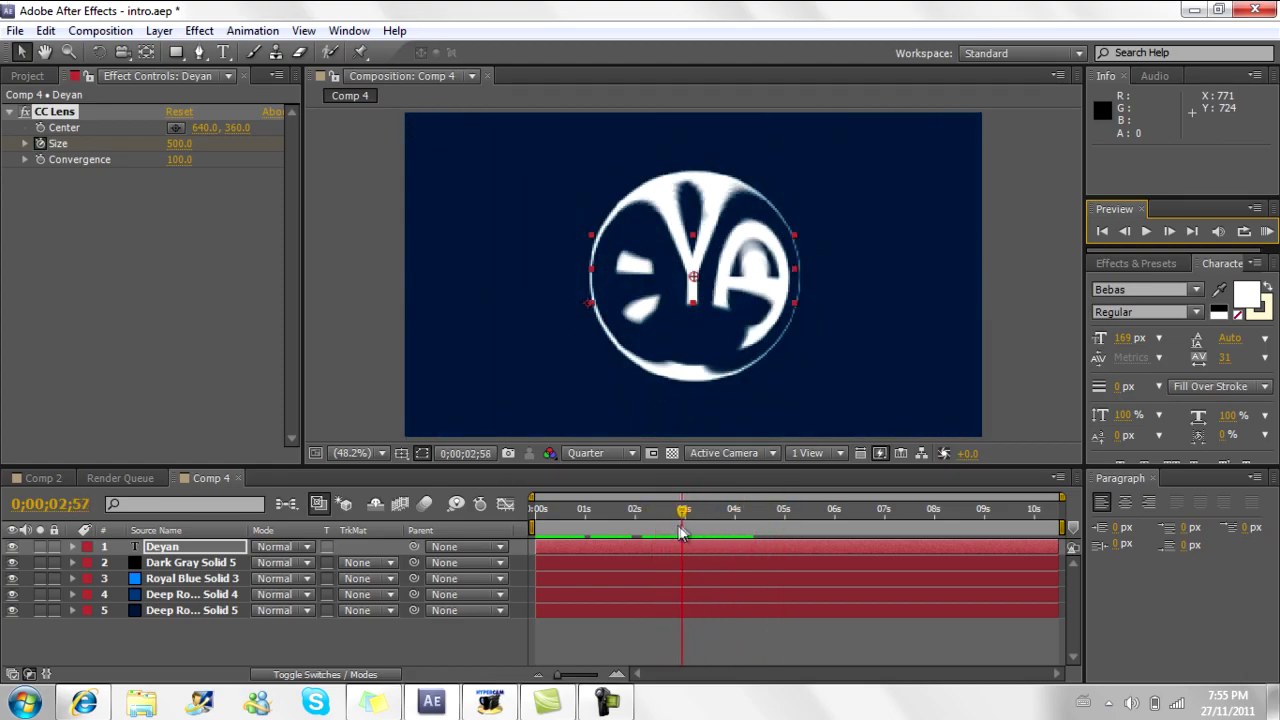
# Step: Move the CC Lens Size keyframes earlier to about 3;14 and 4;06
pyautogui.click(73, 546)
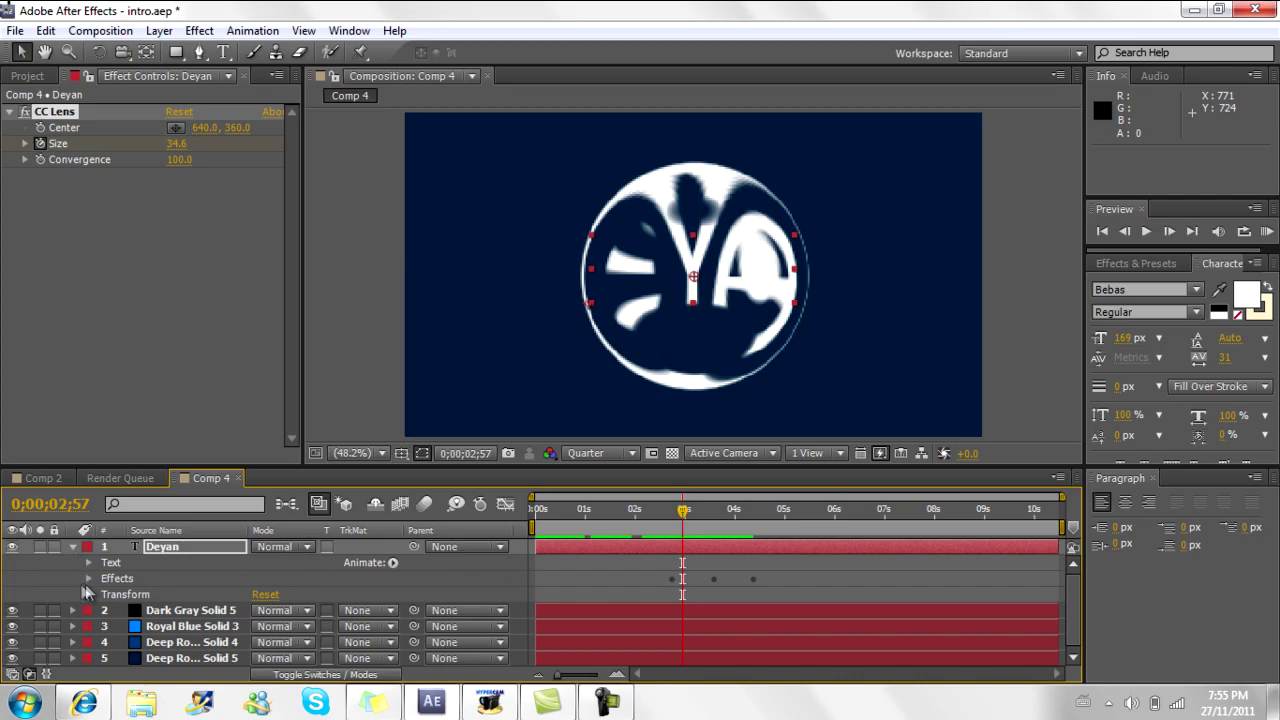
pyautogui.click(89, 578)
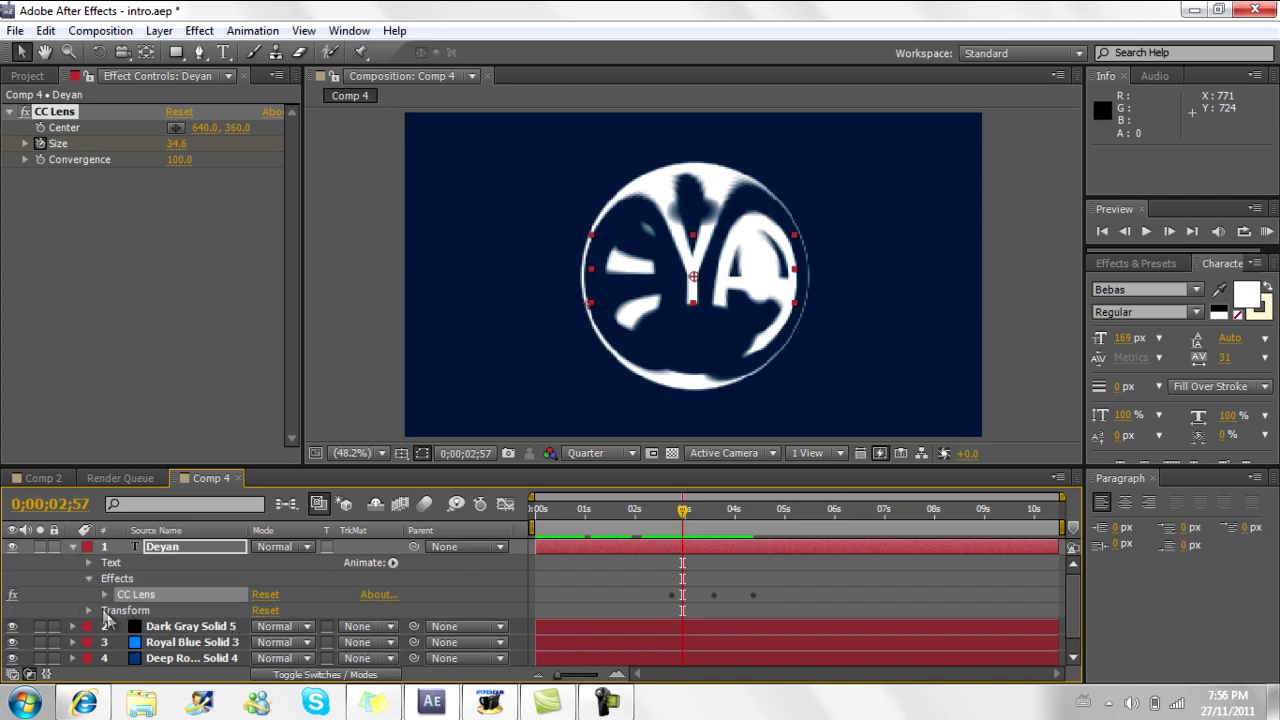
pyautogui.click(105, 594)
pyautogui.moveTo(713, 630); pyautogui.dragTo(697, 627)
pyautogui.click(753, 627)
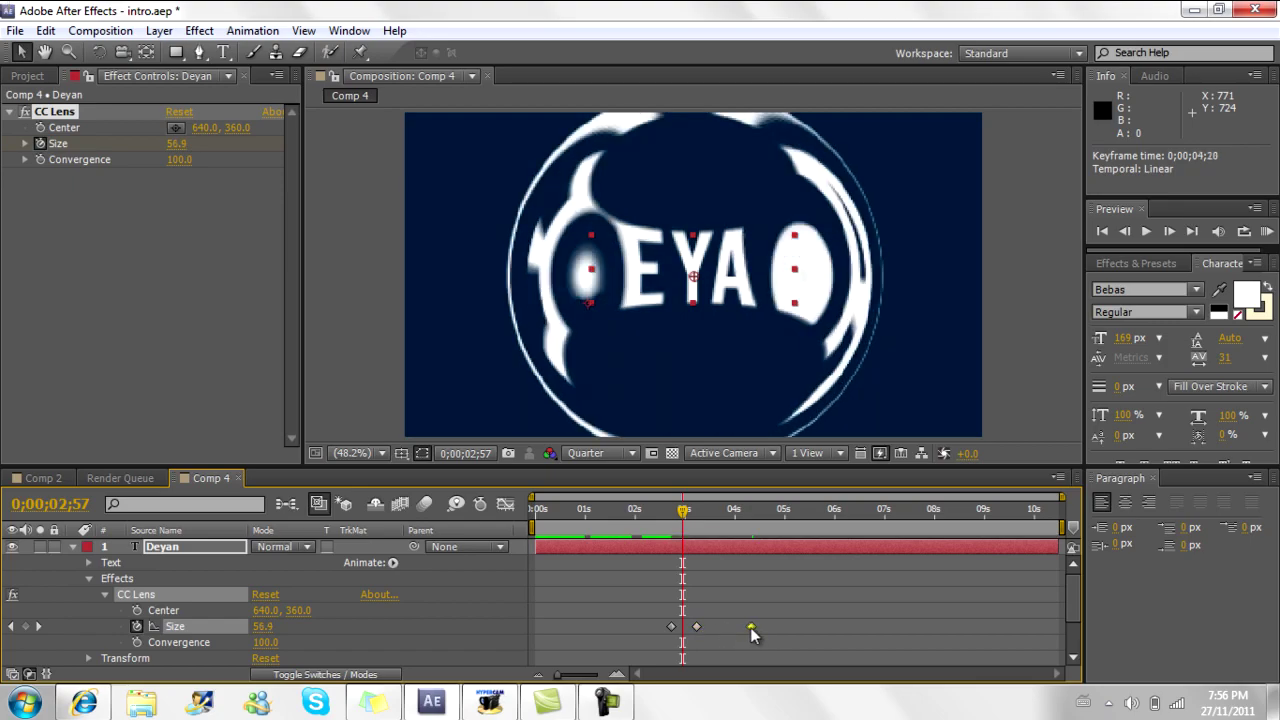
pyautogui.moveTo(748, 628); pyautogui.dragTo(739, 627)
pyautogui.click(74, 547)
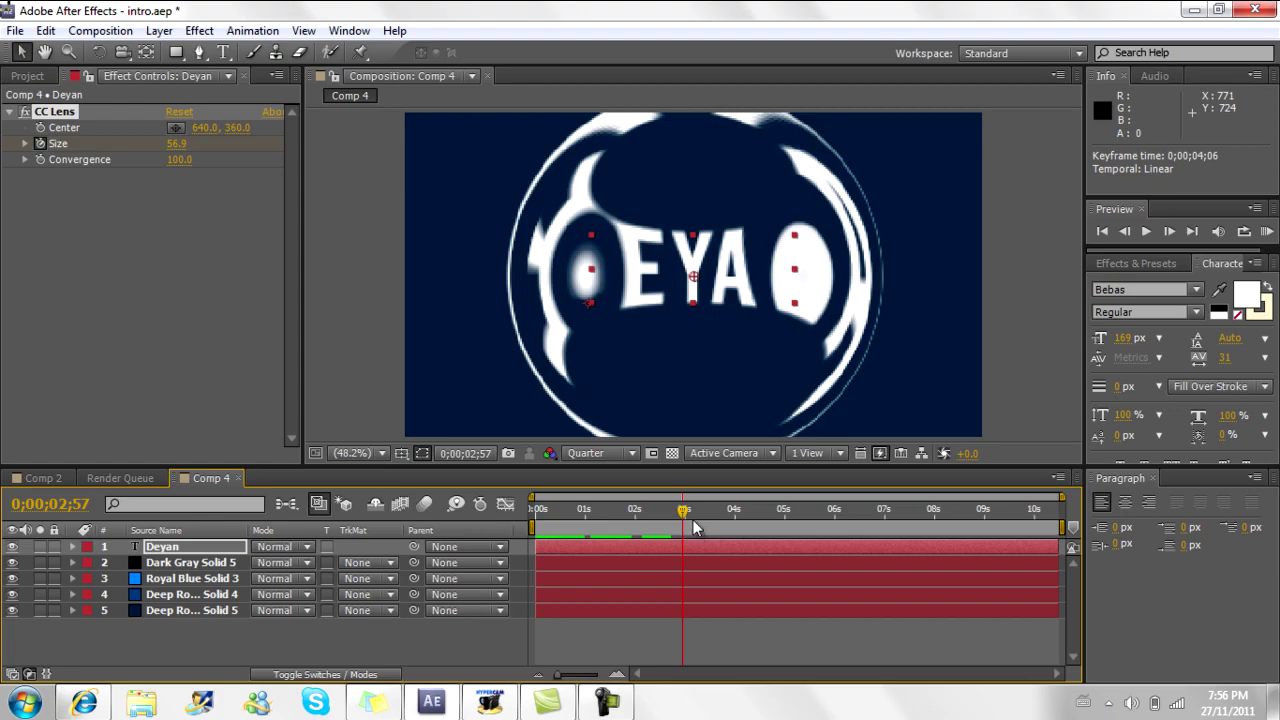
pyautogui.moveTo(684, 514)
pyautogui.mouseDown()
pyautogui.moveTo(663, 513)
pyautogui.moveTo(703, 511)
pyautogui.moveTo(687, 523)
pyautogui.mouseUp()
# Step: Add a new adjustment layer, Adjustment Layer 5, on top of Comp 4
pyautogui.rightClick(247, 643)
pyautogui.moveTo(346, 463)
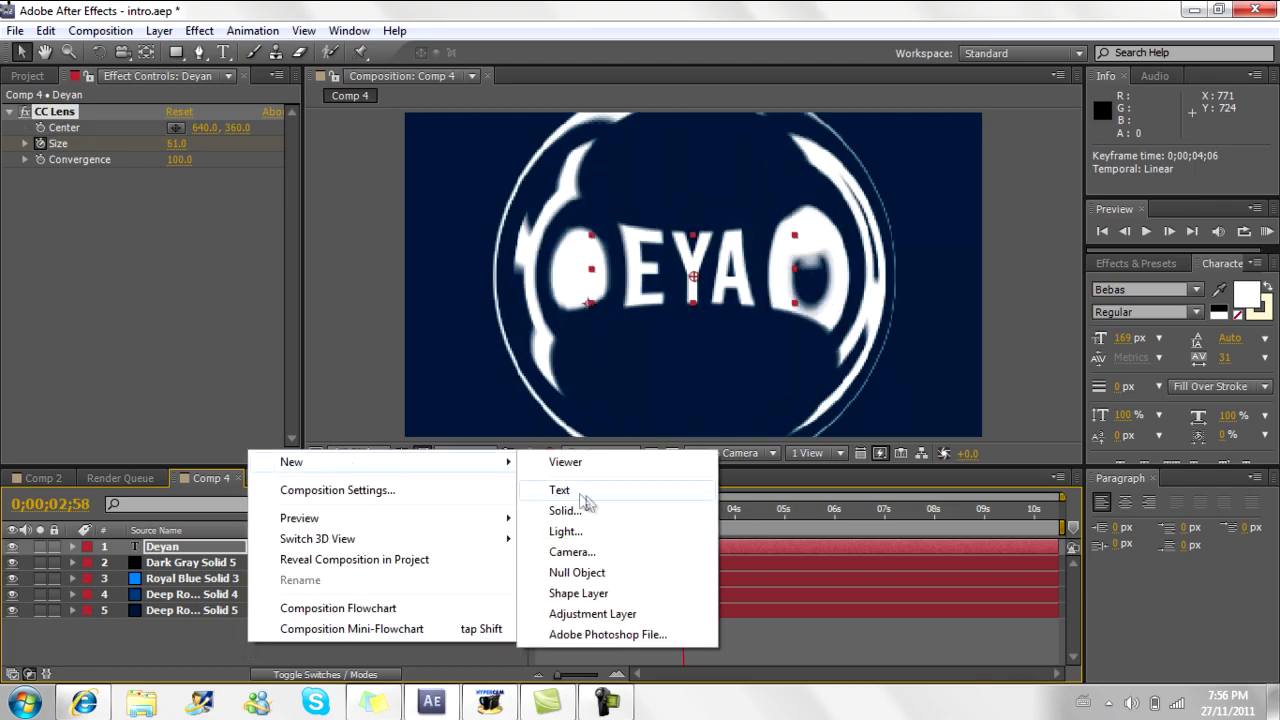
pyautogui.click(615, 614)
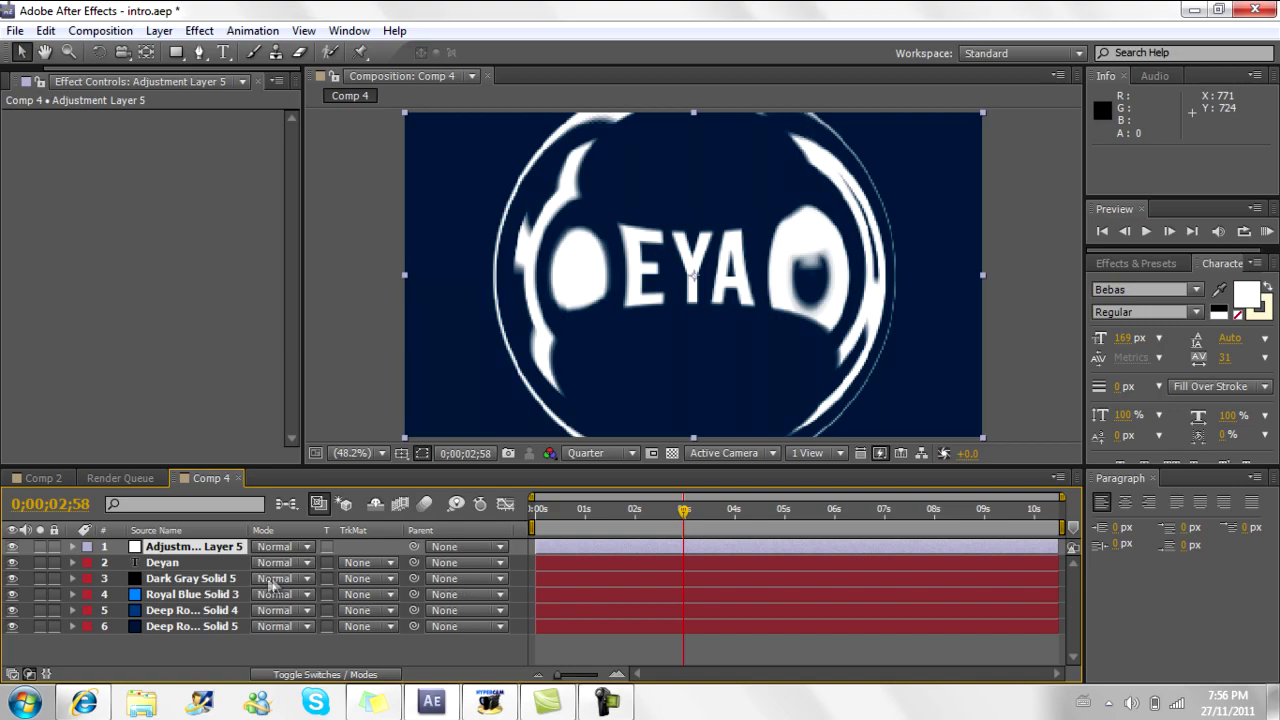
pyautogui.rightClick(206, 662)
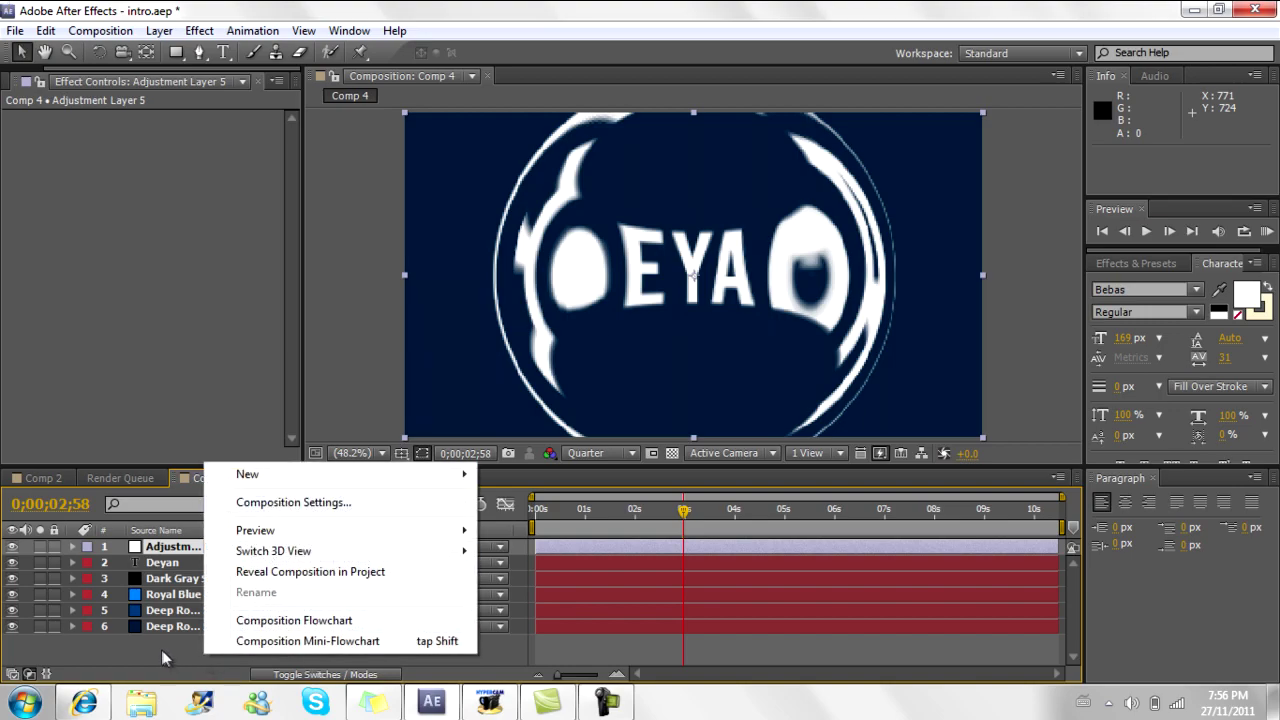
pyautogui.click(166, 656)
pyautogui.click(190, 547)
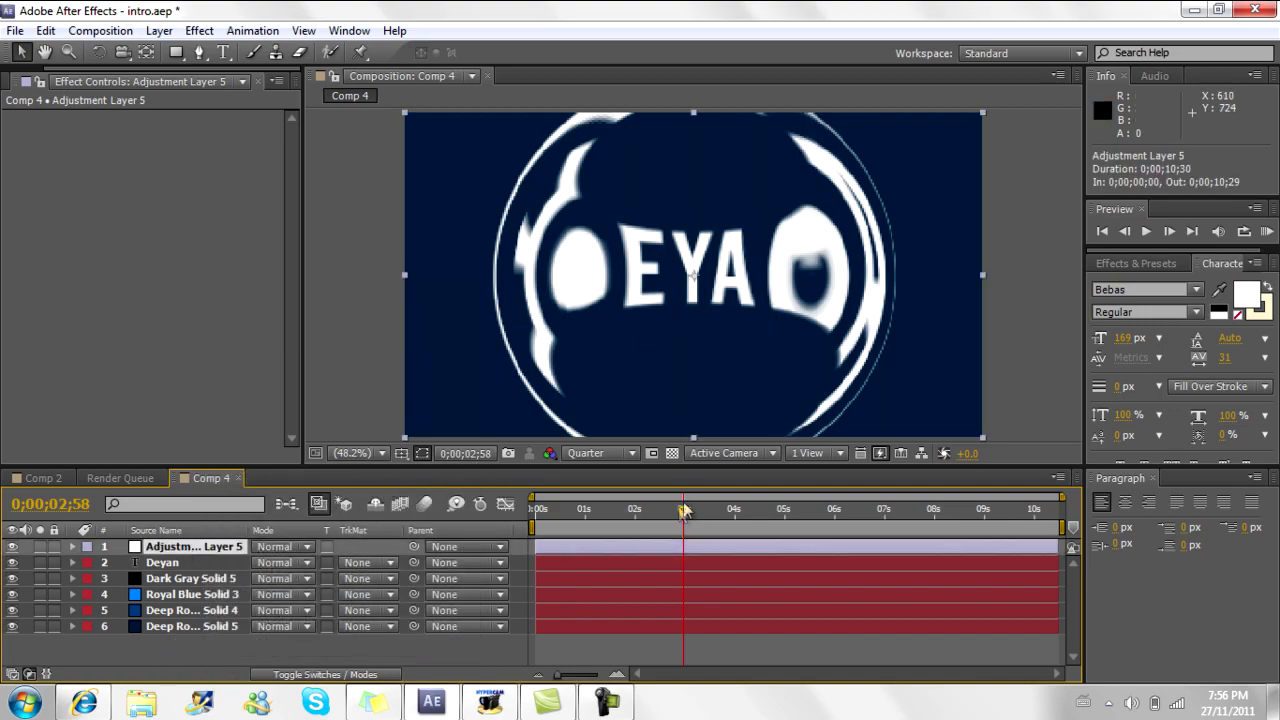
# Step: Apply Fast Blur to the adjustment layer with Blur Dimensions set to Horizontal
pyautogui.click(199, 30)
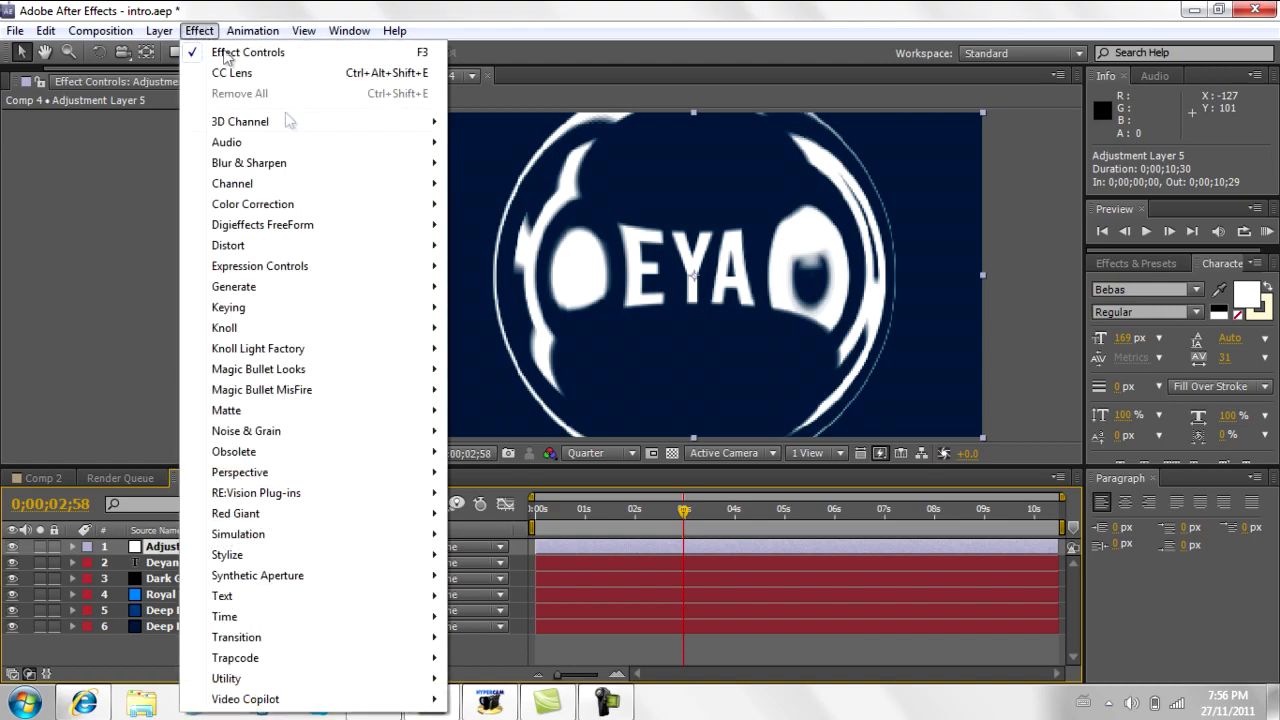
pyautogui.moveTo(297, 175)
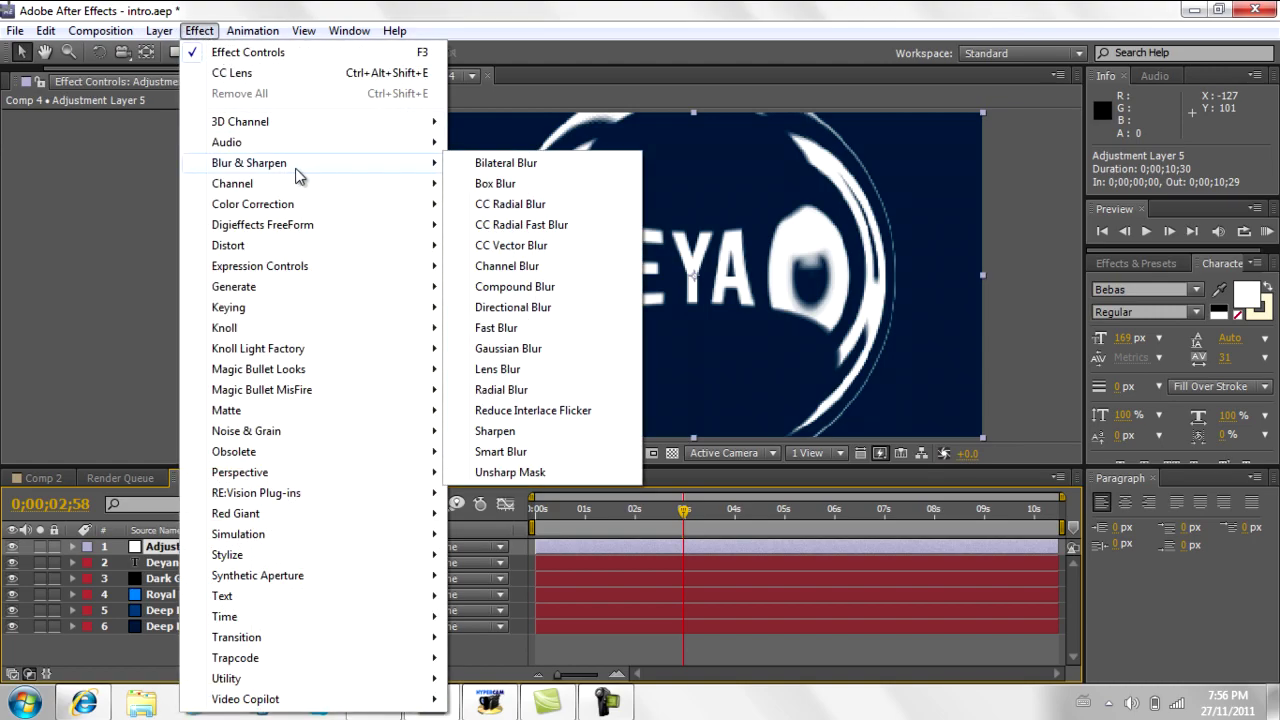
pyautogui.click(571, 331)
pyautogui.click(245, 150)
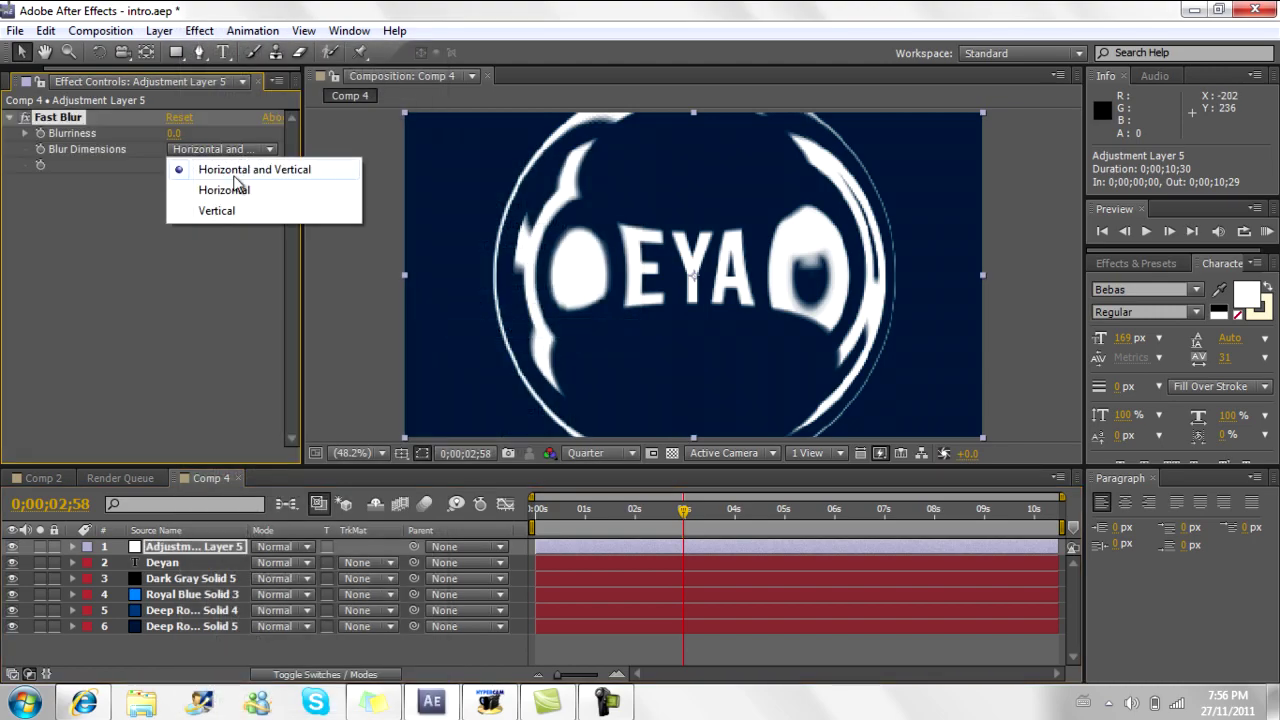
pyautogui.click(229, 194)
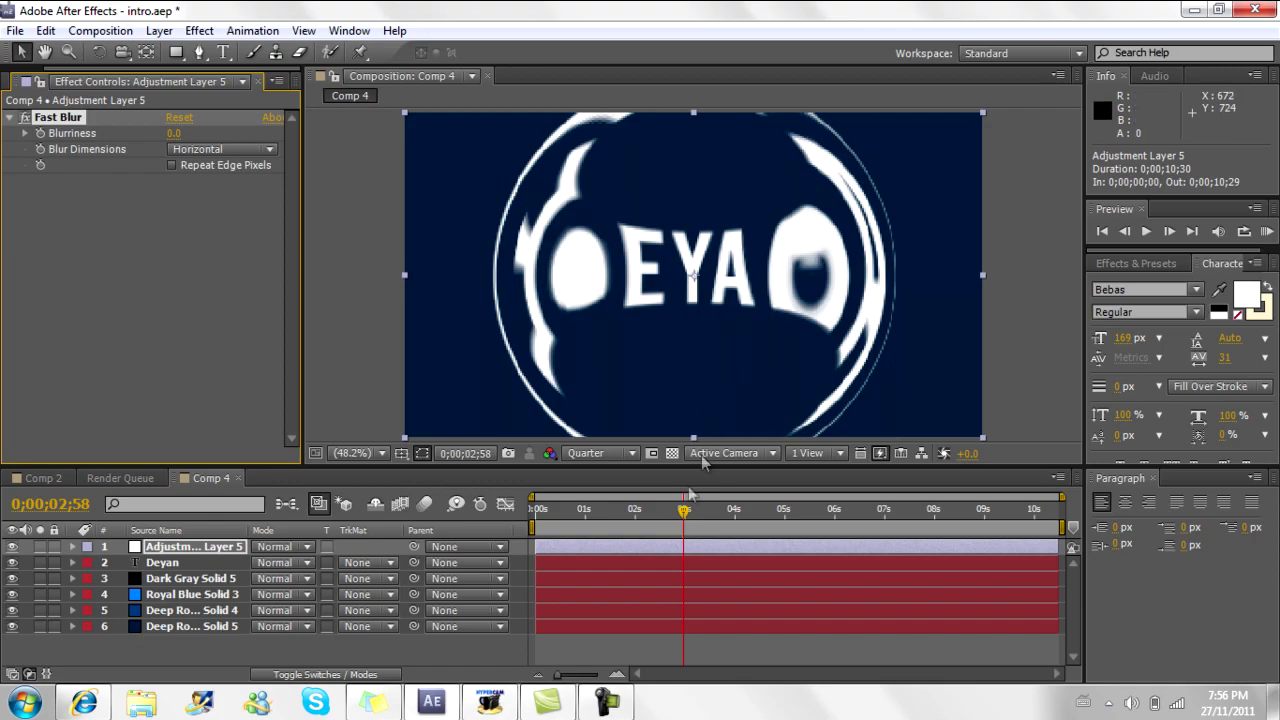
pyautogui.moveTo(686, 517); pyautogui.dragTo(693, 521)
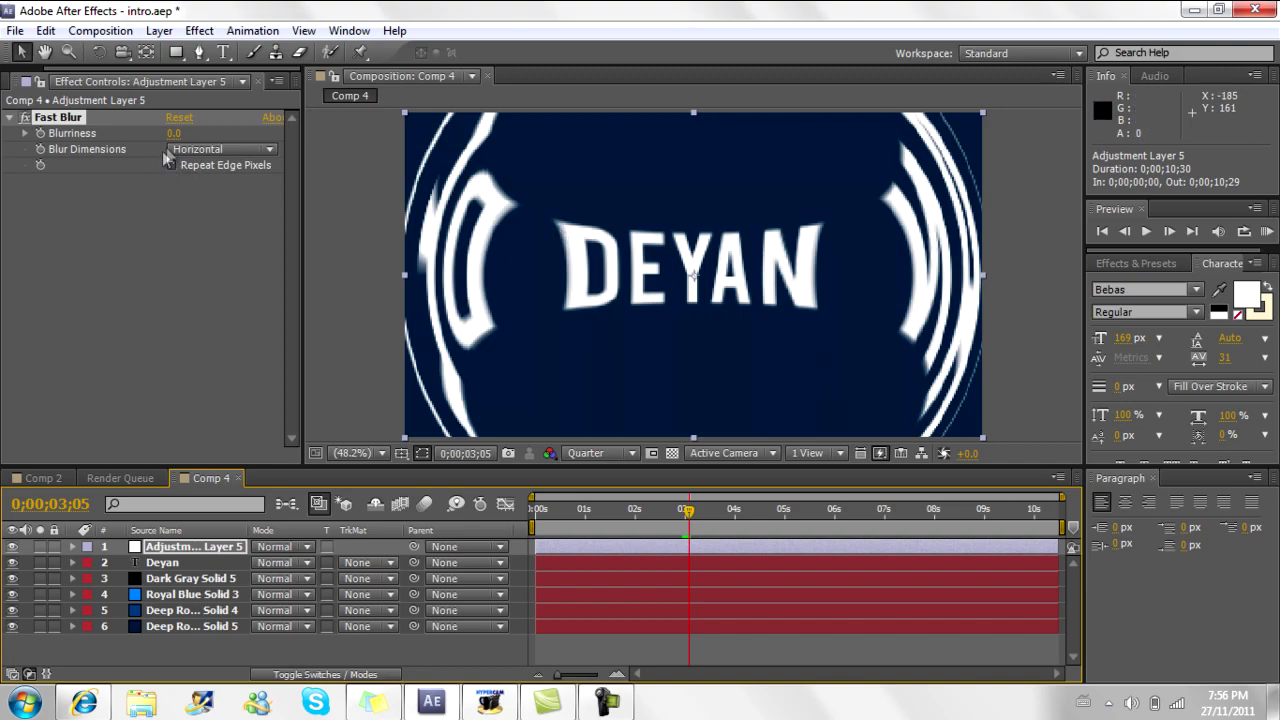
# Step: Keyframe Blurriness at 0 near 3;14, then about 15 a few frames later
pyautogui.click(40, 133)
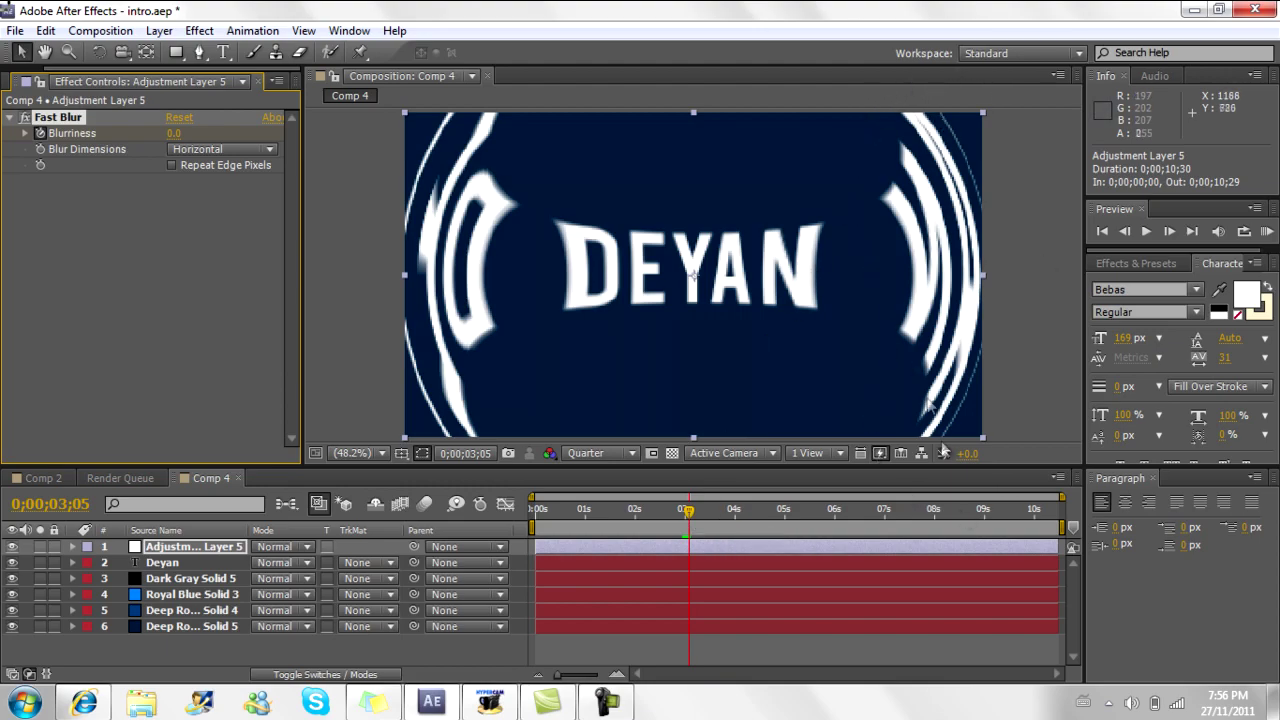
pyautogui.moveTo(686, 516); pyautogui.dragTo(699, 517)
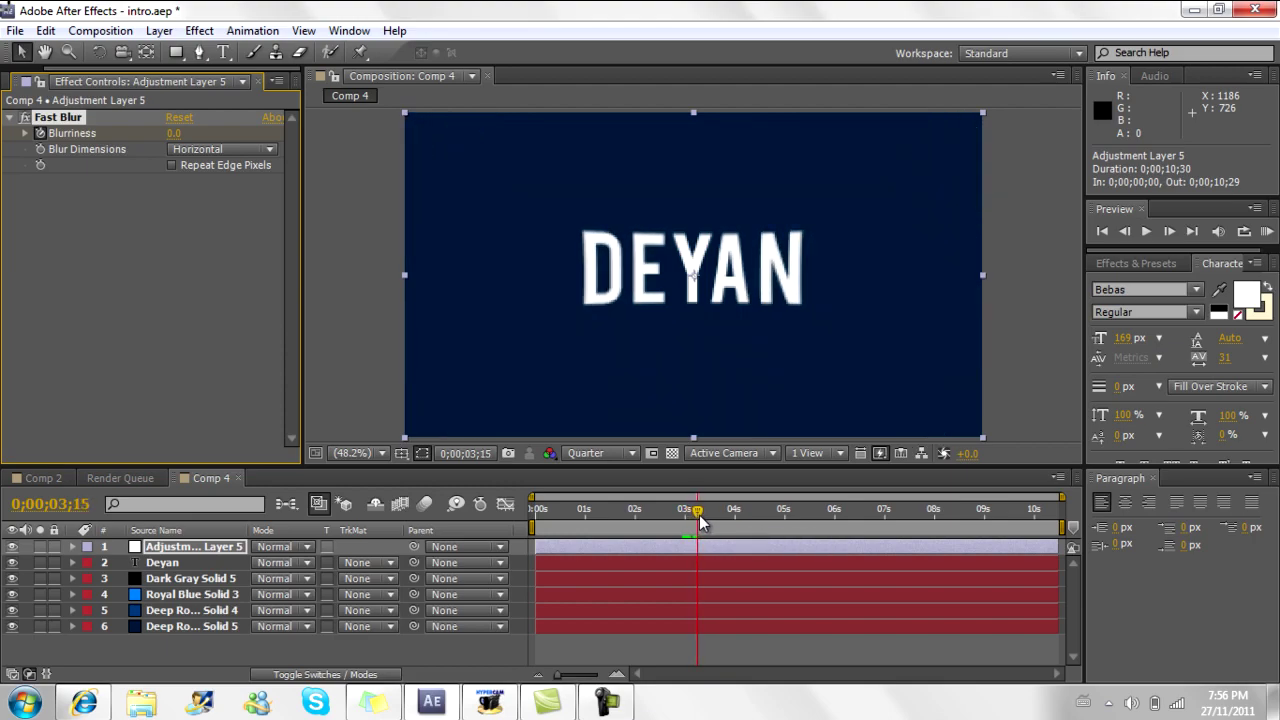
pyautogui.moveTo(699, 520); pyautogui.dragTo(701, 526)
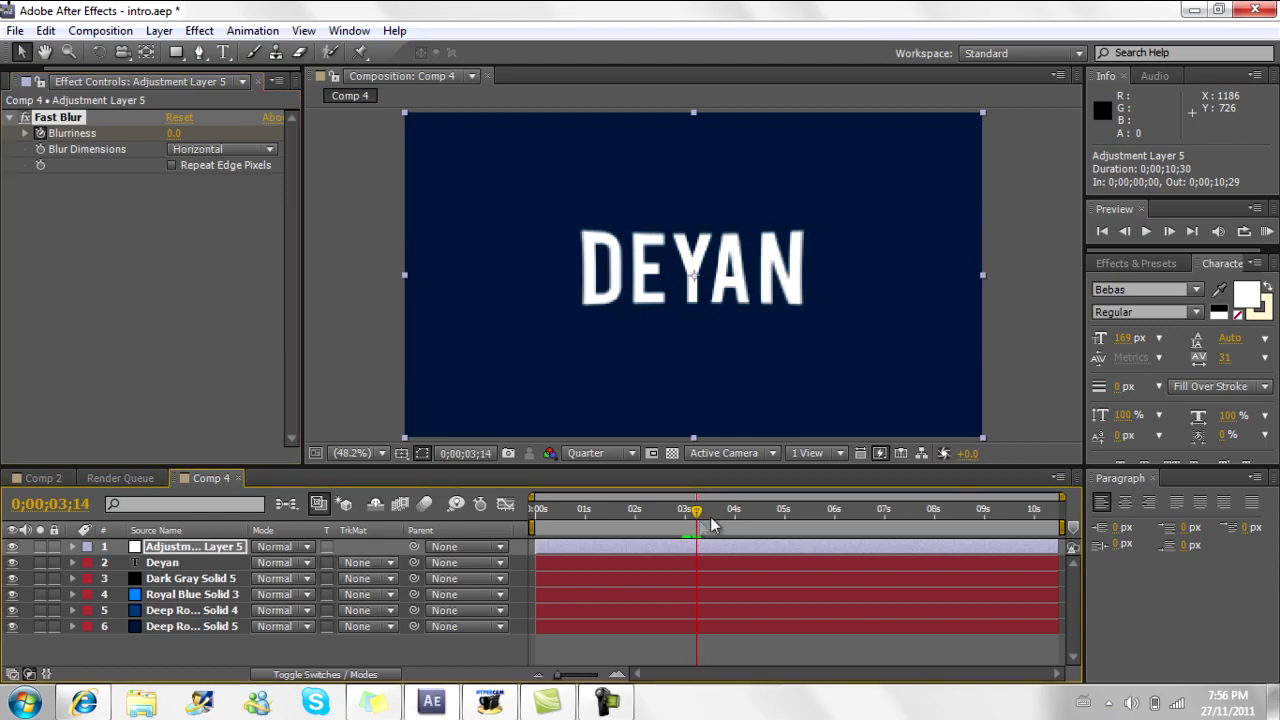
pyautogui.click(1169, 231)
pyautogui.click(1169, 231)
pyautogui.click(1169, 231)
pyautogui.click(1169, 231)
pyautogui.click(1169, 231)
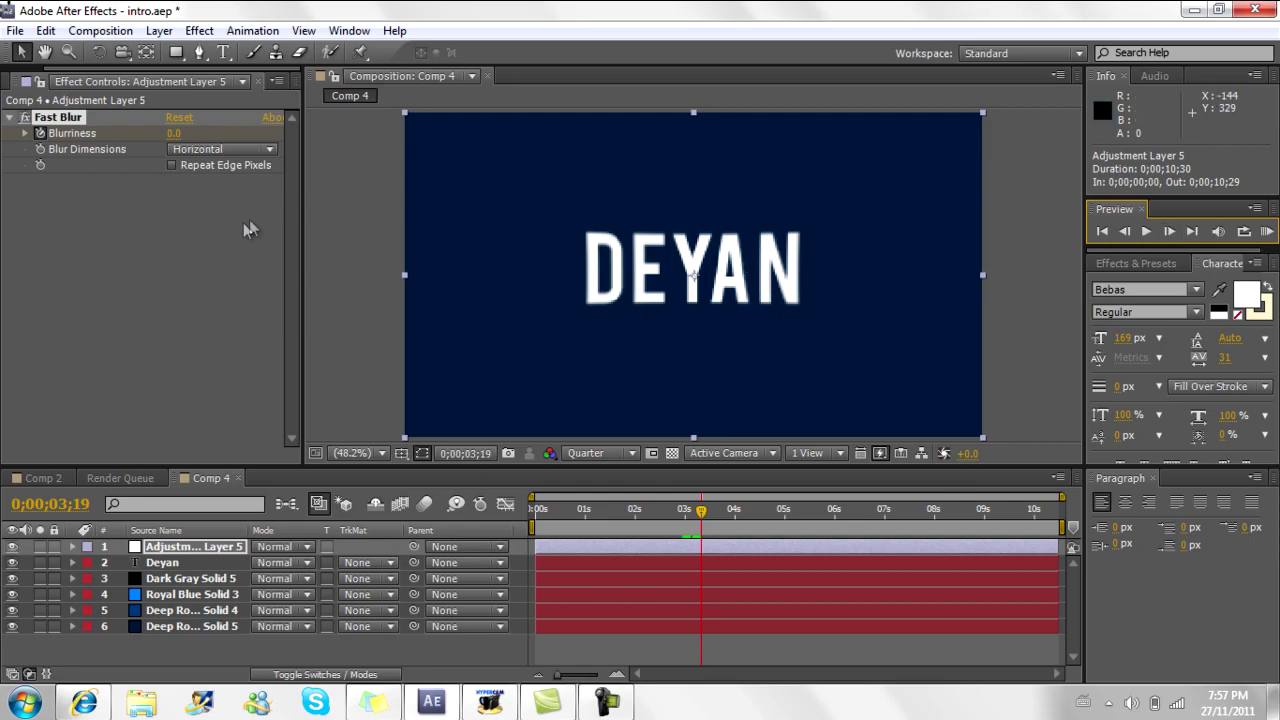
pyautogui.moveTo(174, 132); pyautogui.dragTo(193, 132)
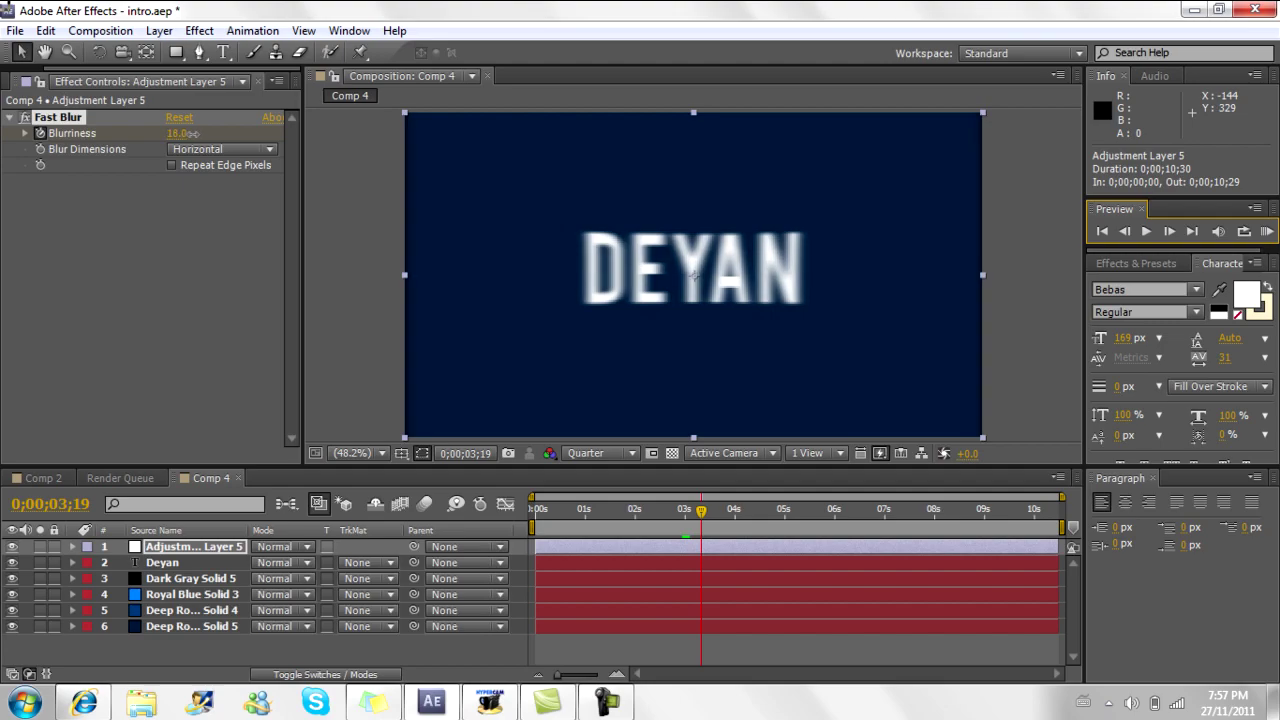
pyautogui.moveTo(196, 133); pyautogui.dragTo(192, 133)
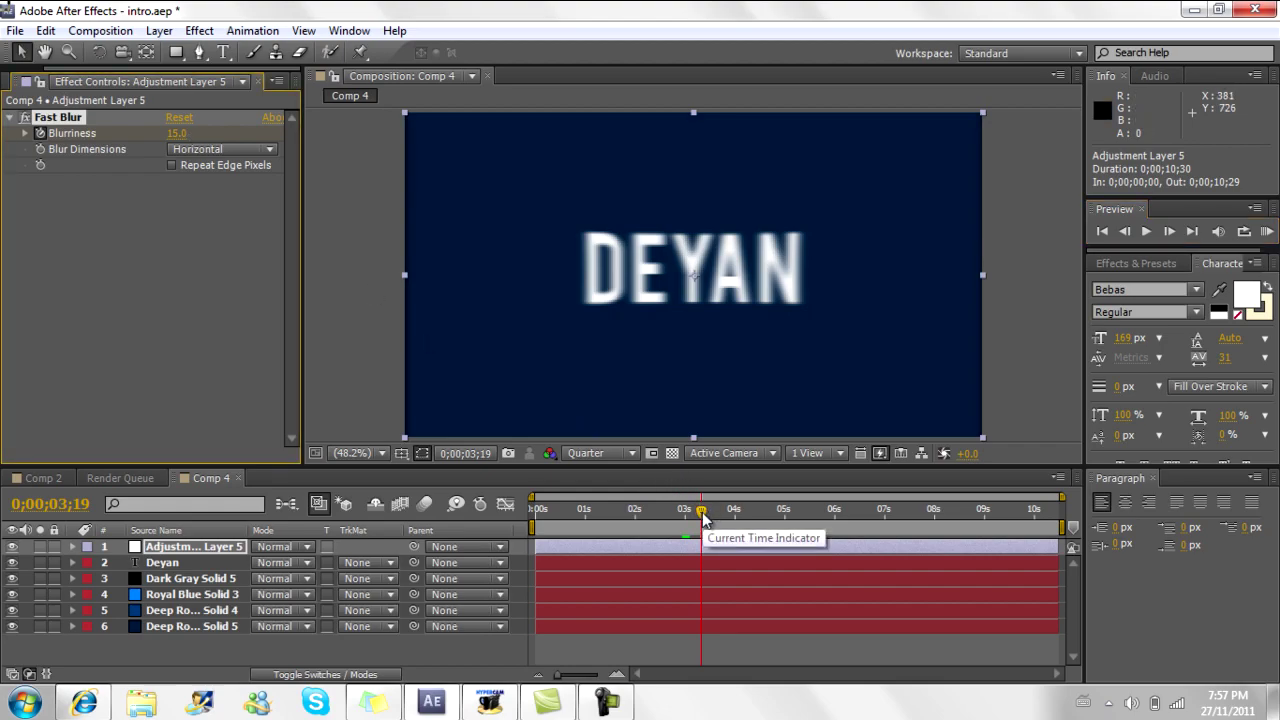
# Step: Set Blurriness back to 0 at 3;39 so DEYAN is sharp again
pyautogui.moveTo(703, 518); pyautogui.dragTo(726, 535)
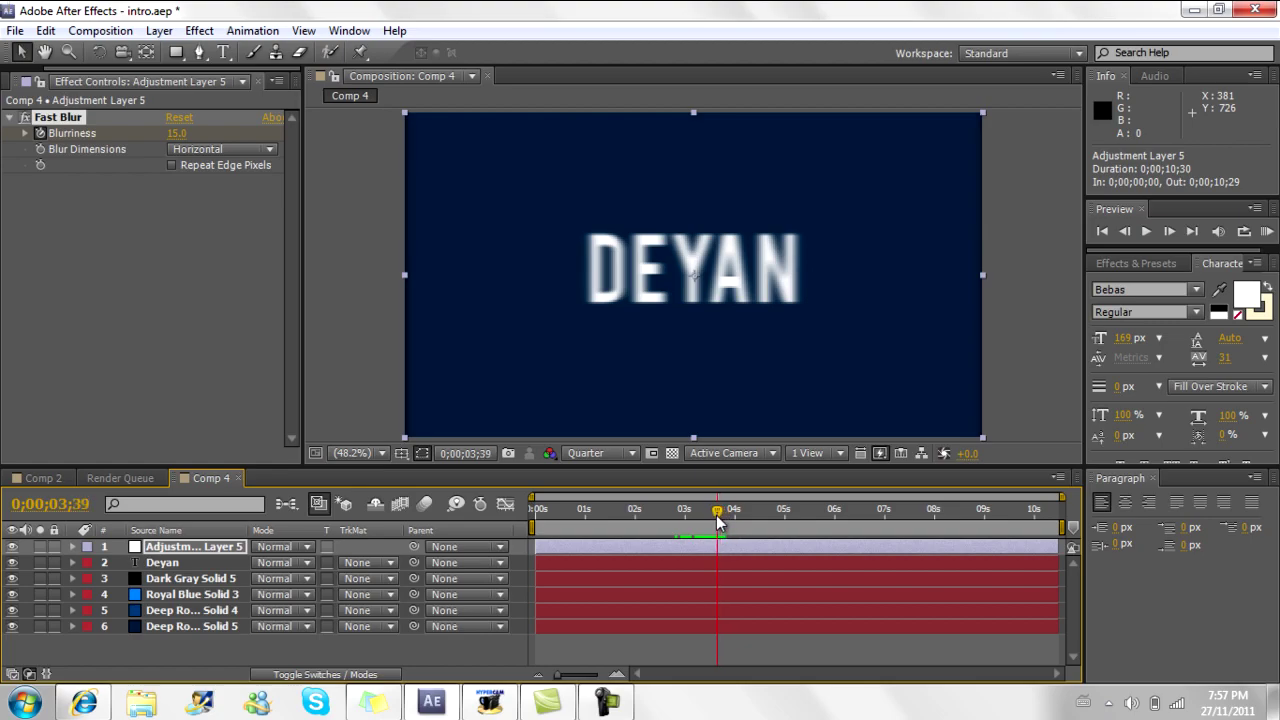
pyautogui.moveTo(177, 133); pyautogui.dragTo(100, 134)
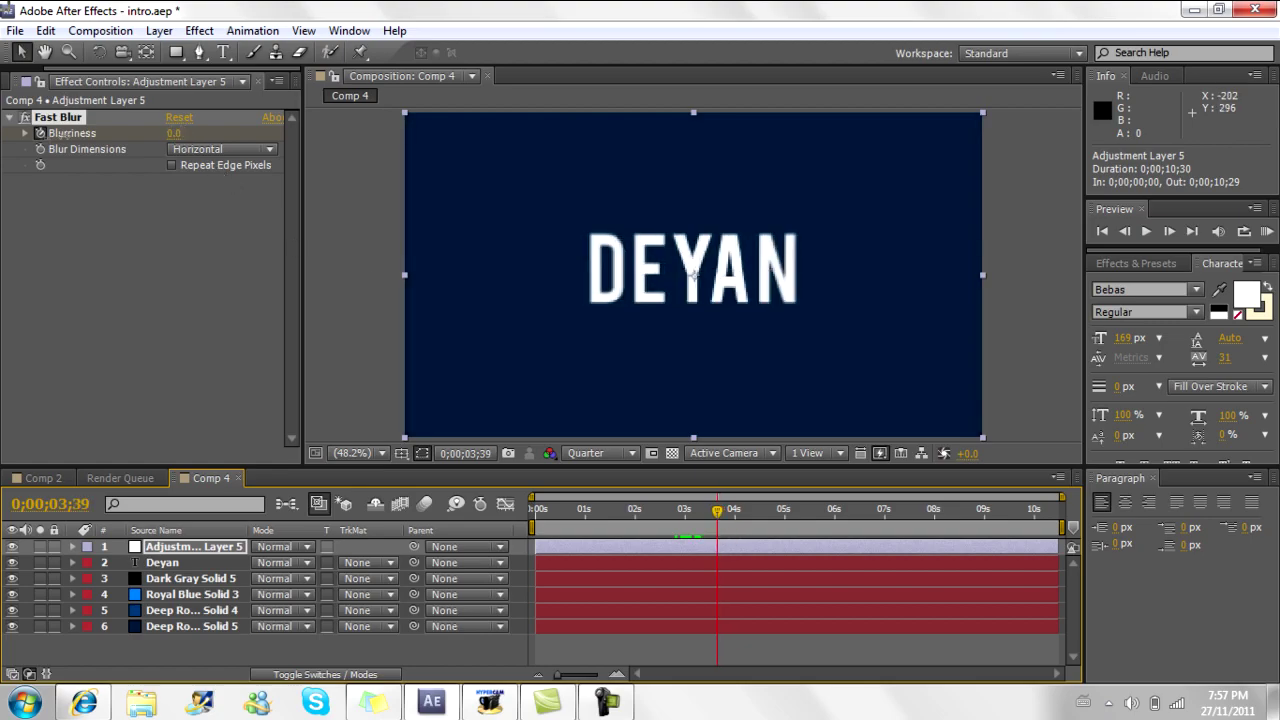
pyautogui.moveTo(722, 515)
pyautogui.mouseDown()
pyautogui.moveTo(668, 514)
pyautogui.moveTo(731, 524)
pyautogui.moveTo(720, 530)
pyautogui.mouseUp()
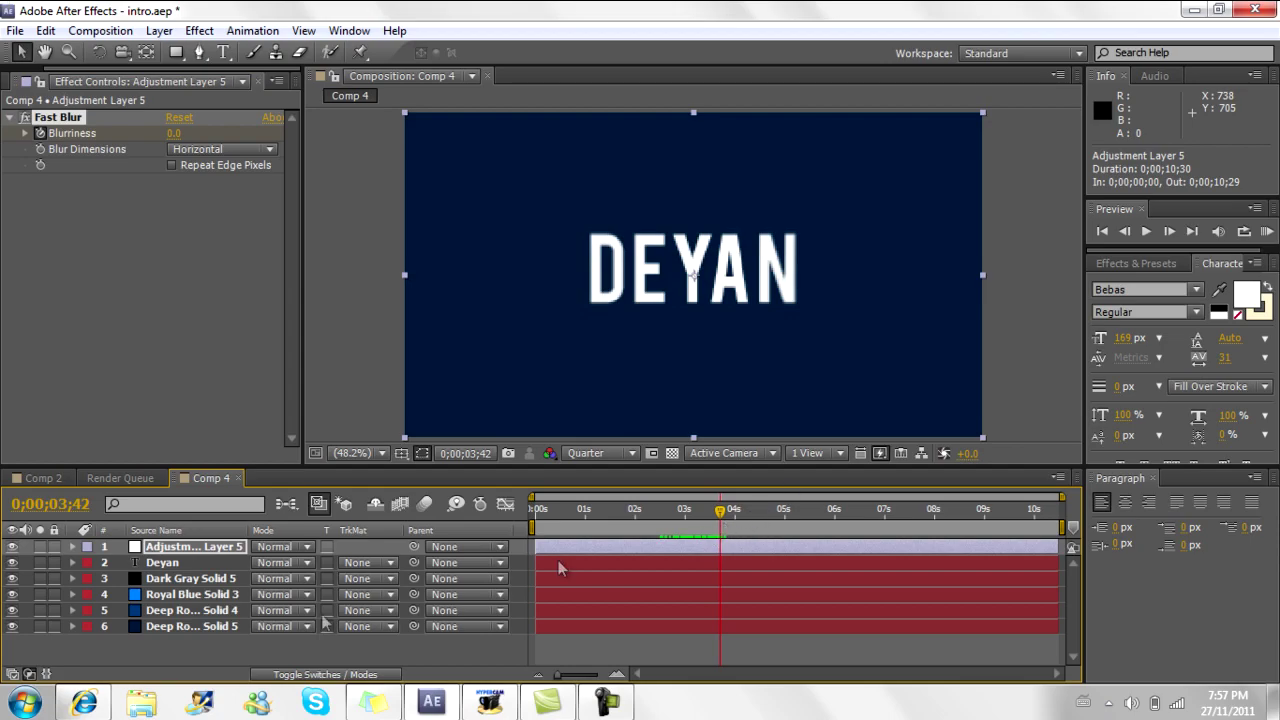
pyautogui.click(84, 702)
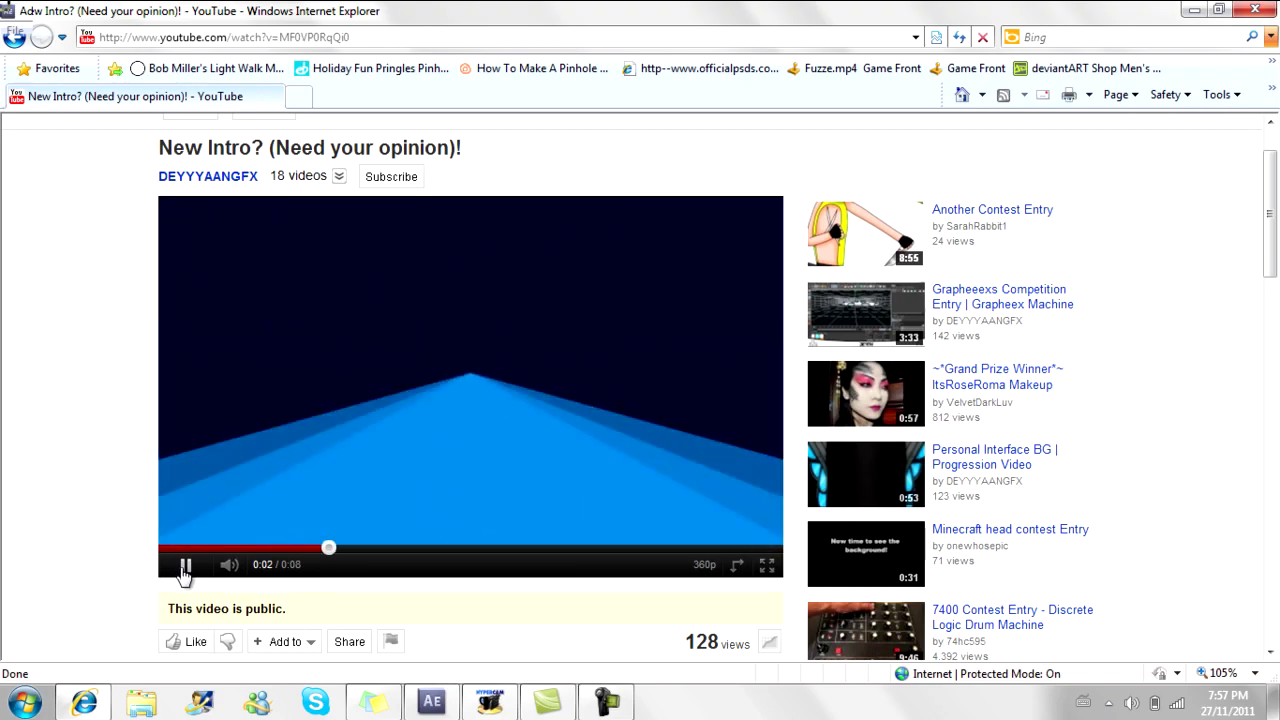
pyautogui.click(184, 566)
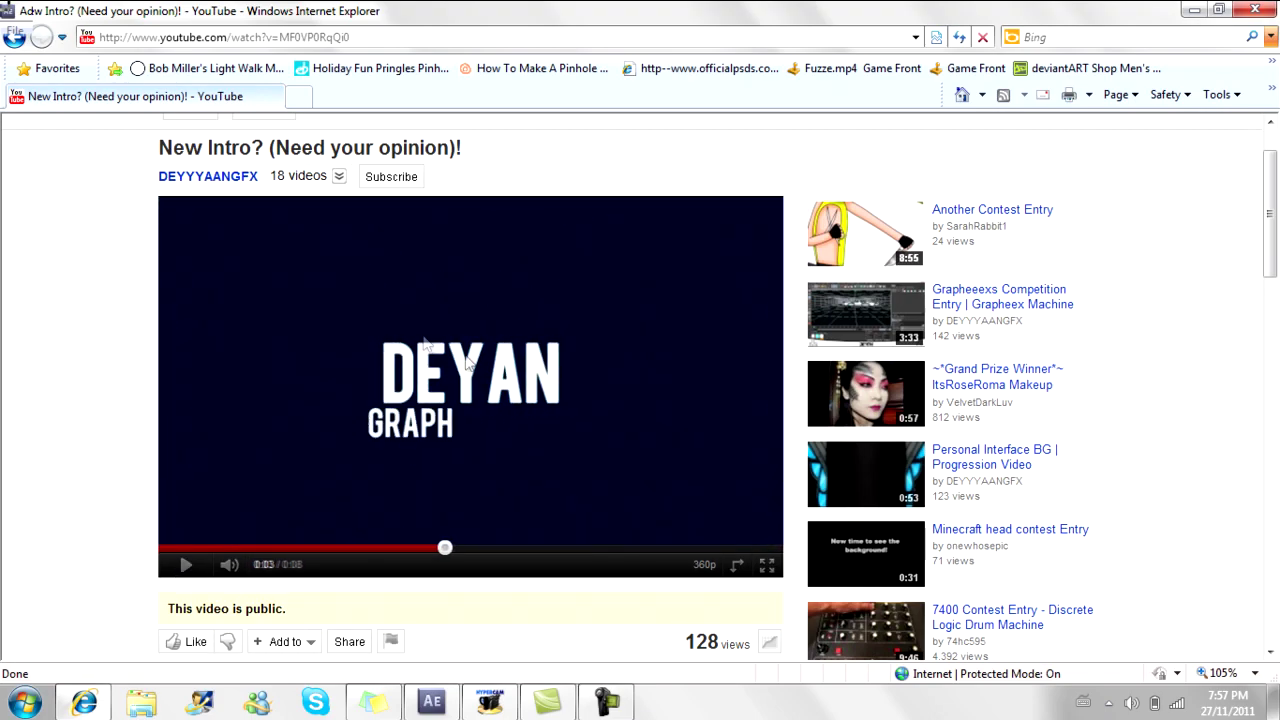
pyautogui.click(432, 702)
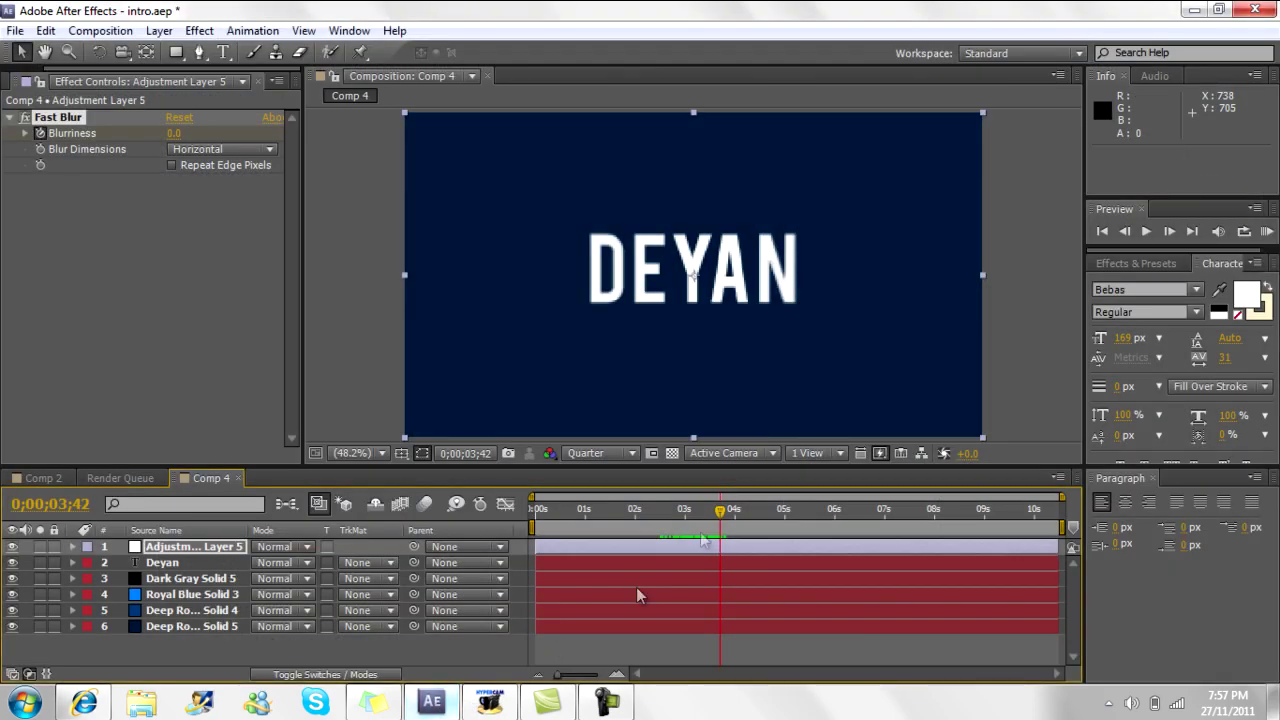
pyautogui.moveTo(725, 515)
pyautogui.mouseDown()
pyautogui.moveTo(689, 522)
pyautogui.moveTo(718, 528)
pyautogui.moveTo(662, 531)
pyautogui.moveTo(716, 530)
pyautogui.mouseUp()
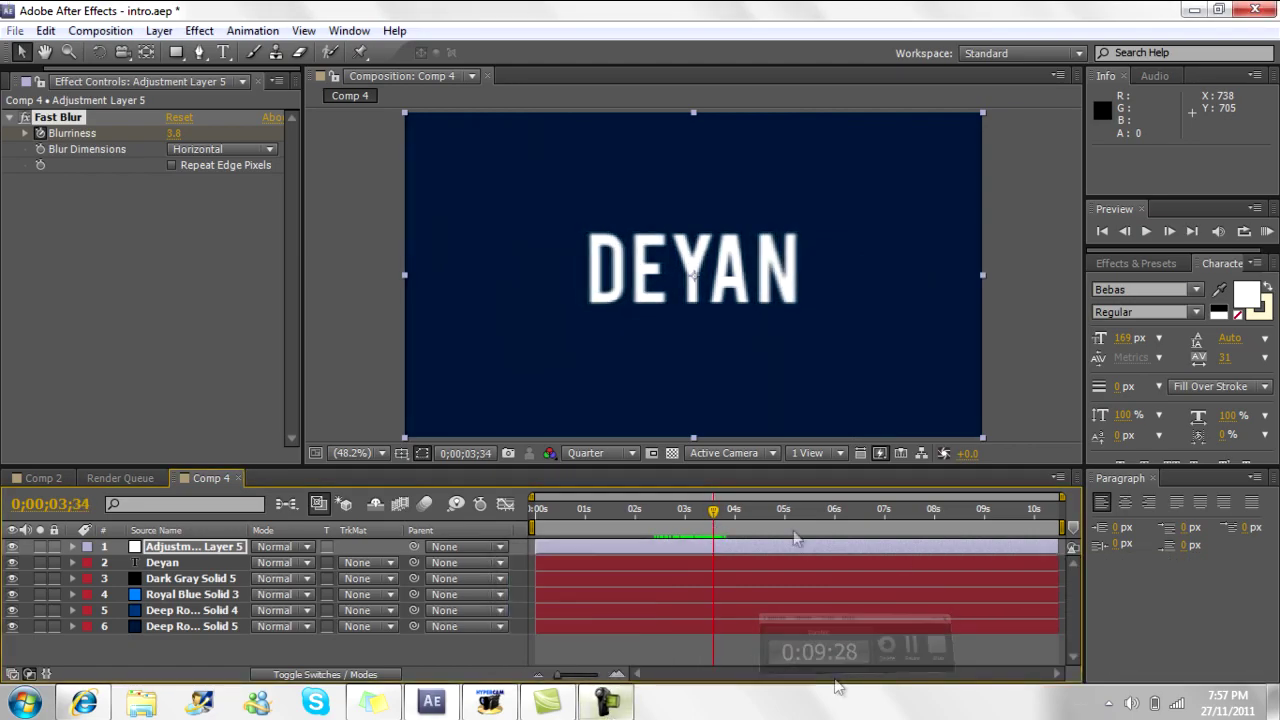
pyautogui.moveTo(714, 518)
pyautogui.mouseDown()
pyautogui.moveTo(737, 520)
pyautogui.moveTo(689, 525)
pyautogui.moveTo(735, 528)
pyautogui.moveTo(721, 533)
pyautogui.mouseUp()
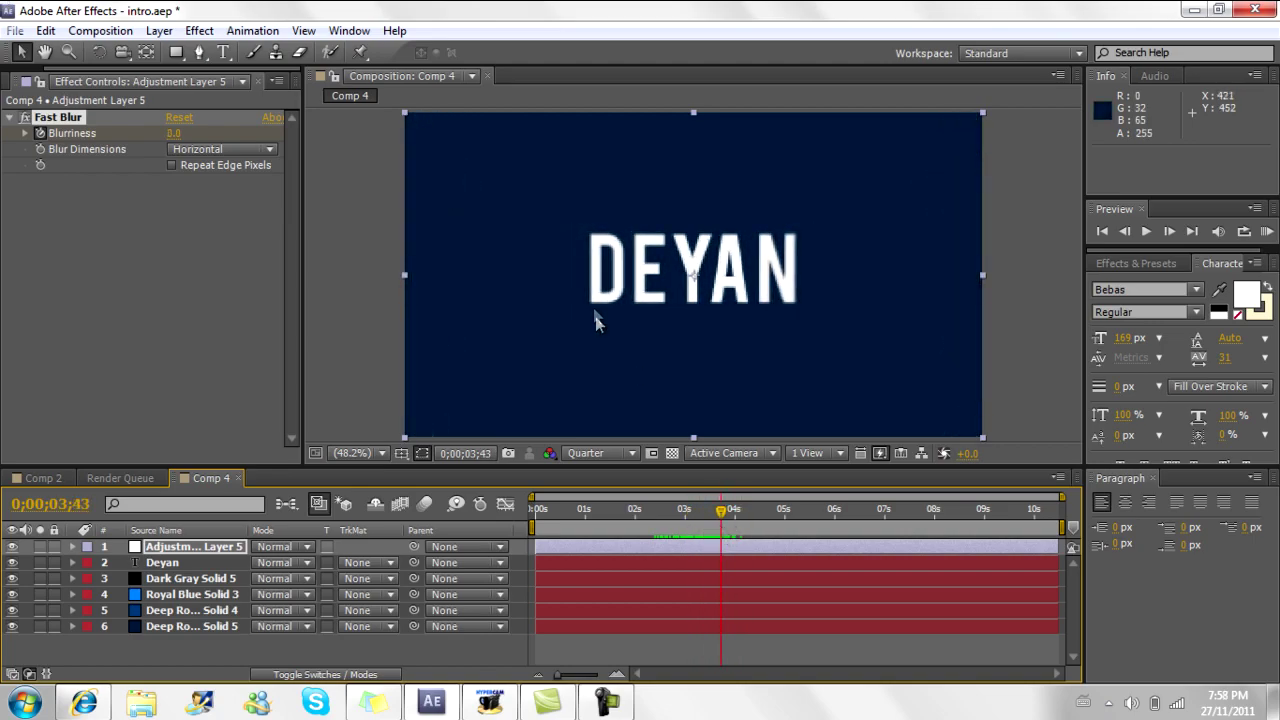
# Step: Create a 68 px GRAPHIC DESIGN text layer and centre it beneath DEYAN
pyautogui.click(230, 53)
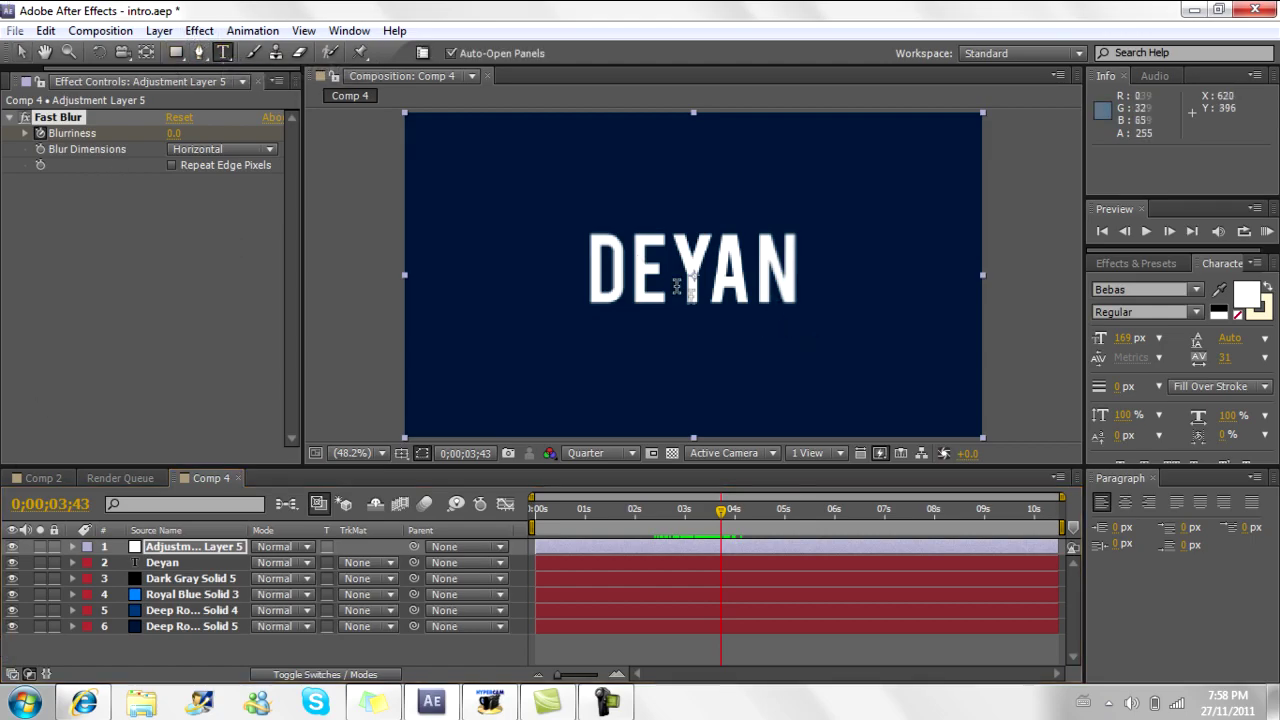
pyautogui.click(602, 321)
pyautogui.click(1121, 338)
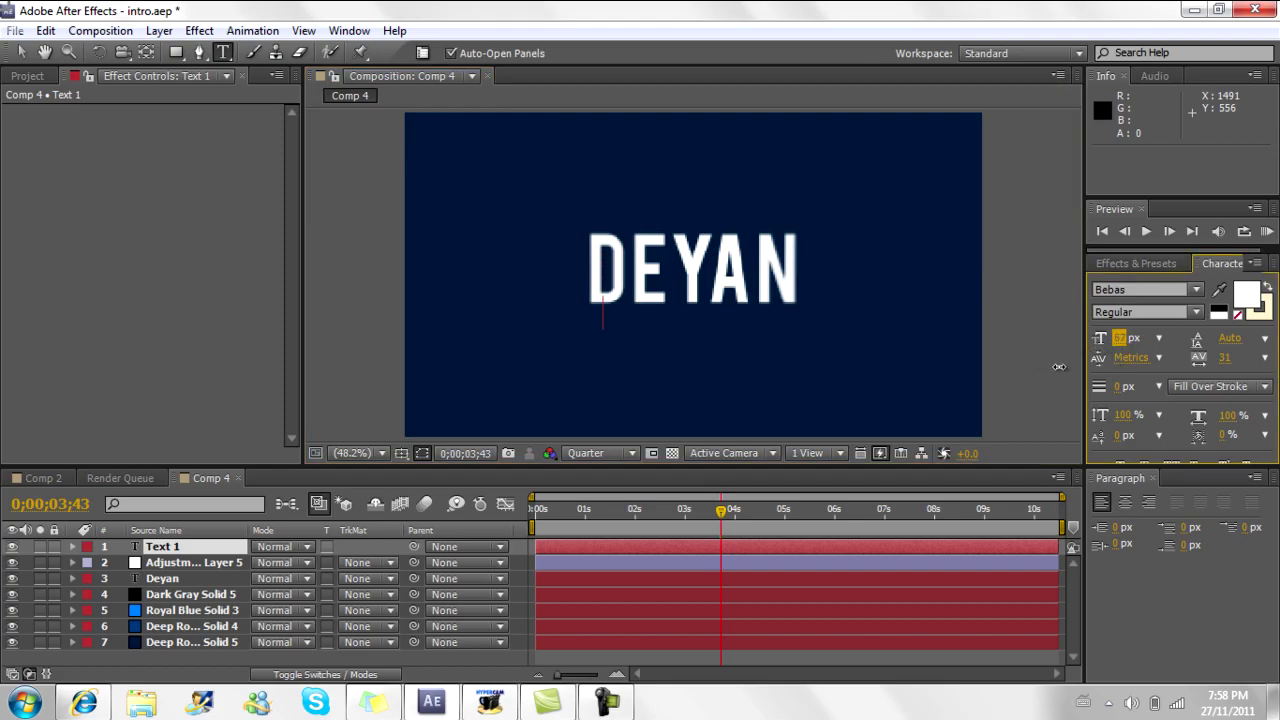
pyautogui.press('Return')
pyautogui.write('G')
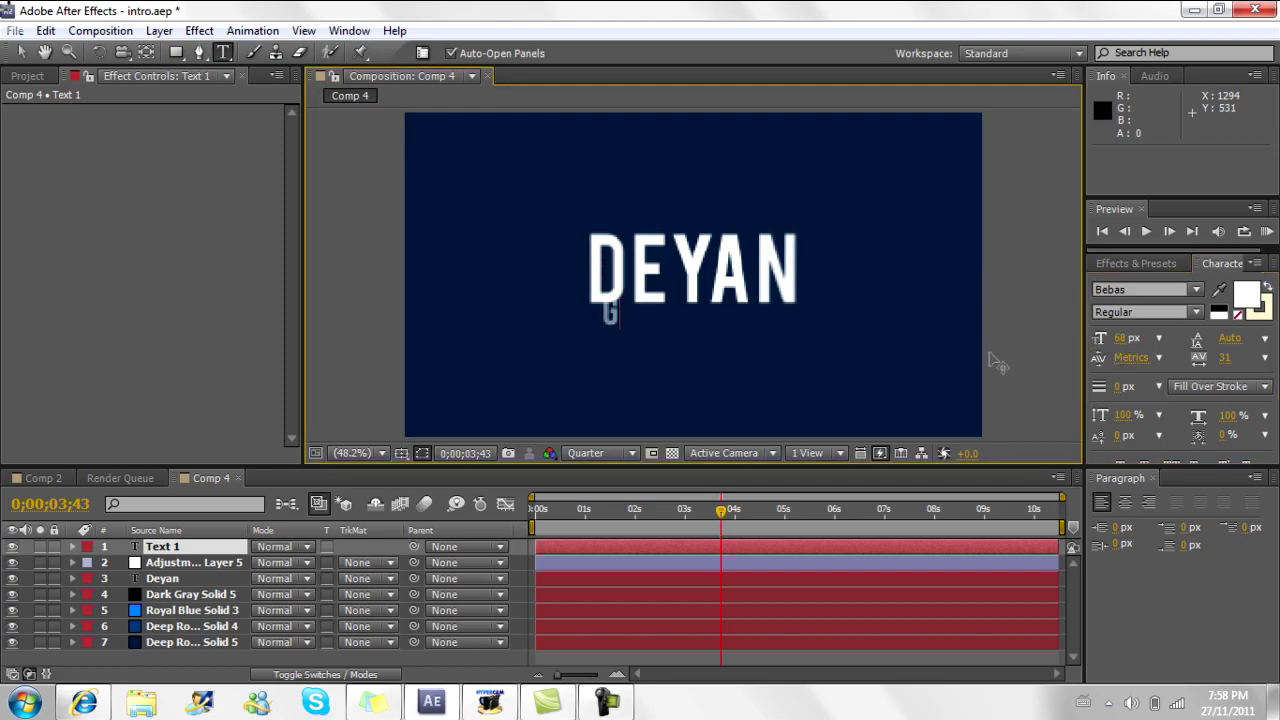
pyautogui.write('RAPHICDE')
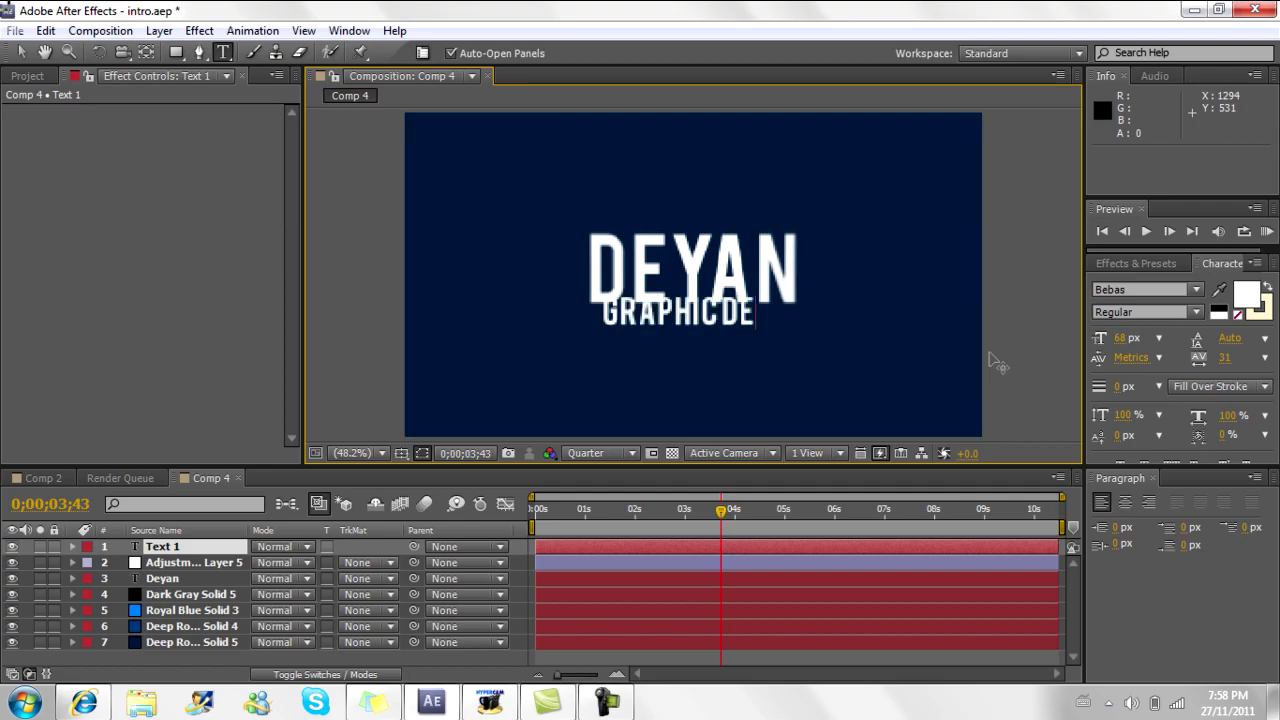
pyautogui.write('SIGN')
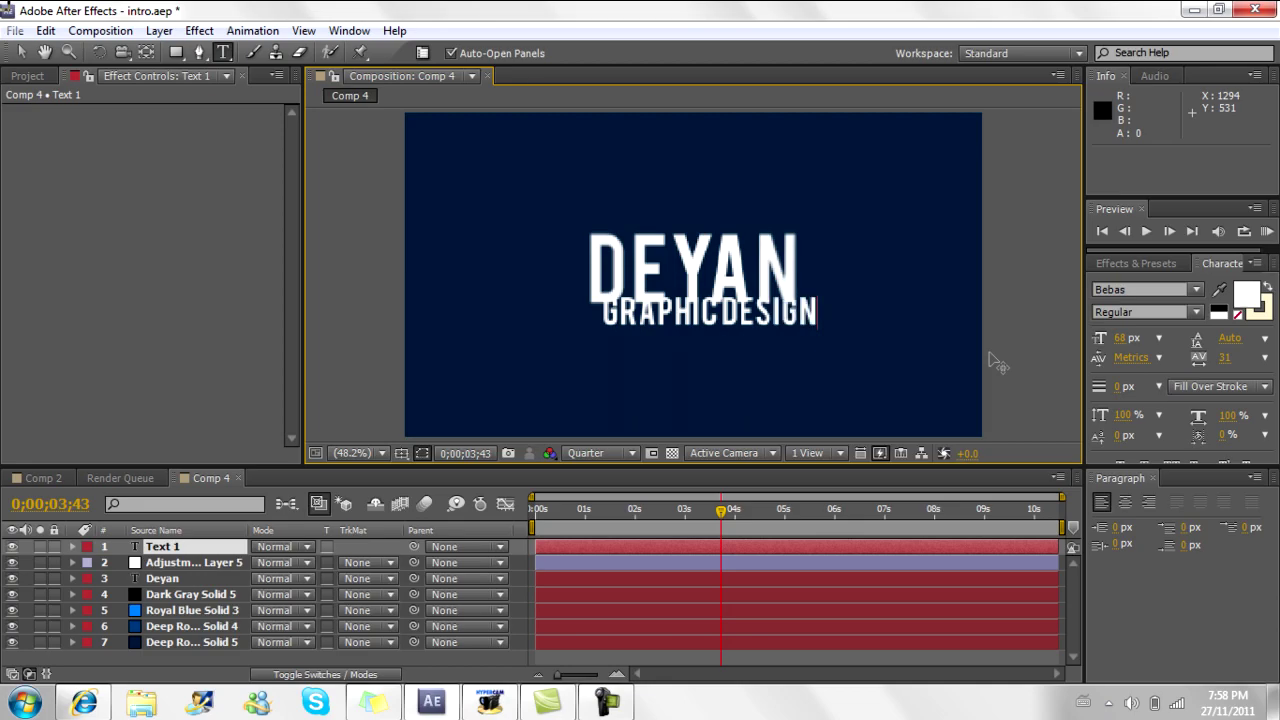
pyautogui.click(20, 52)
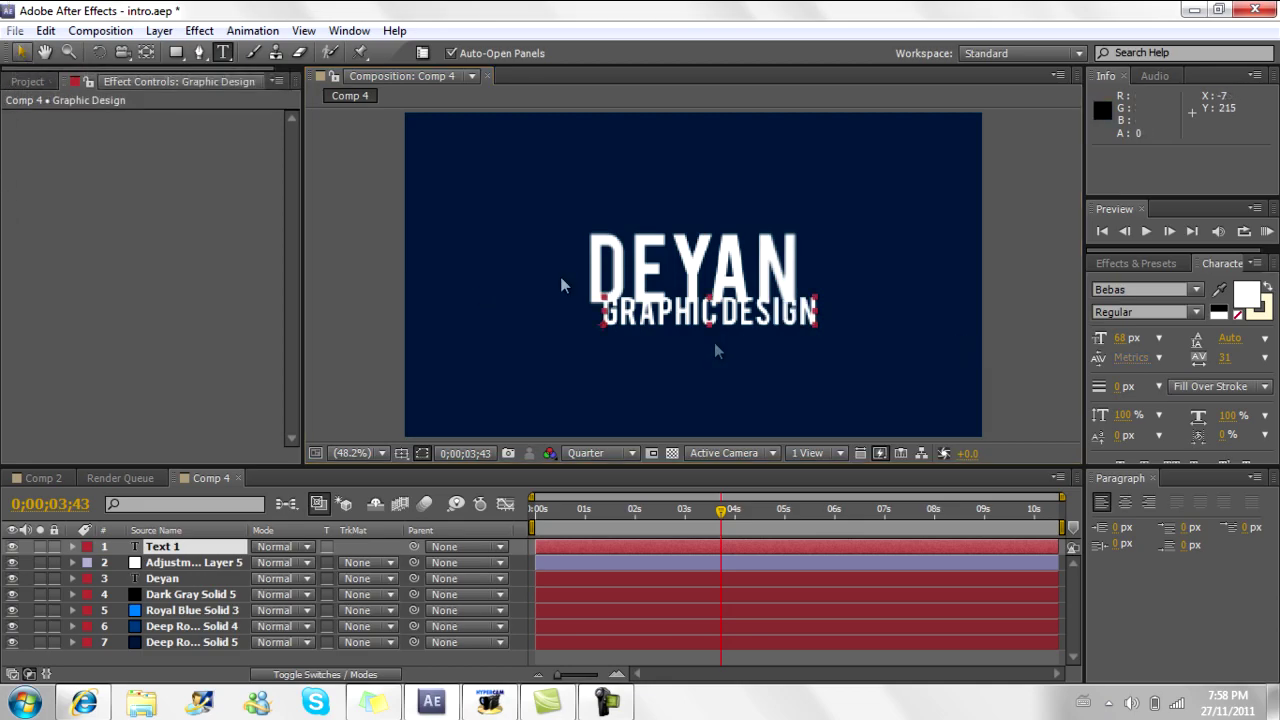
pyautogui.moveTo(683, 317); pyautogui.dragTo(664, 328)
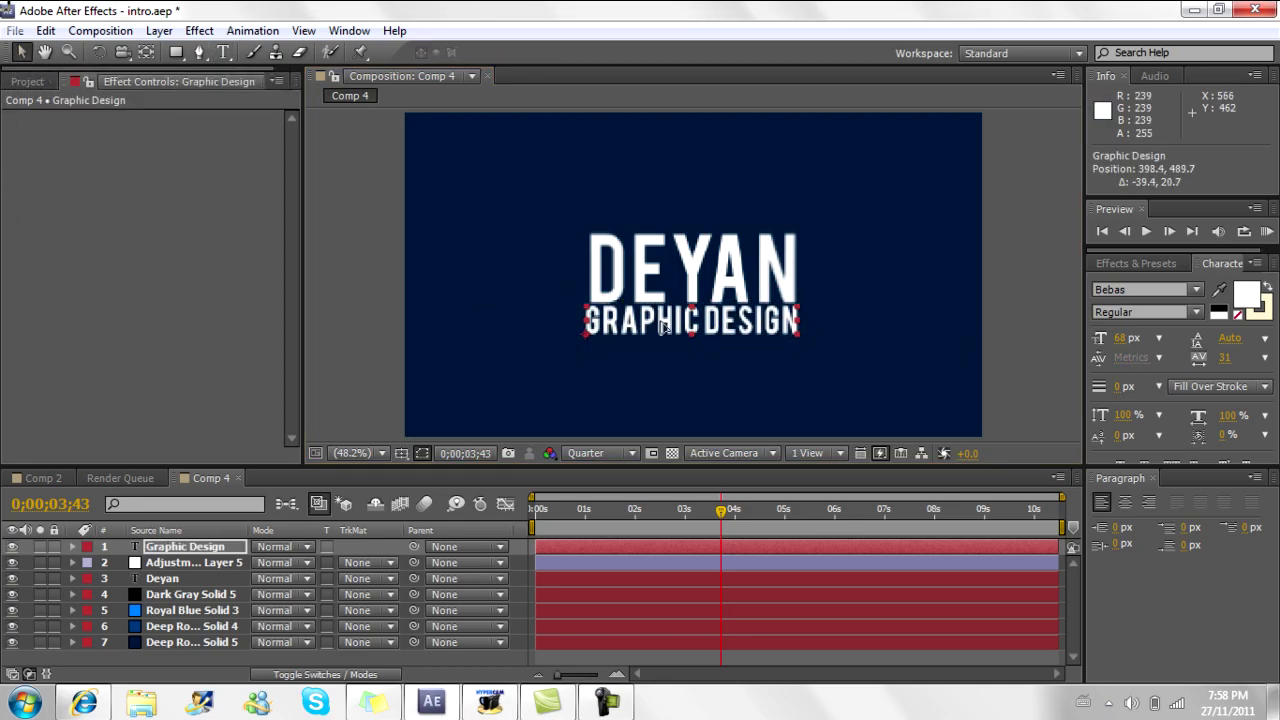
pyautogui.click(918, 324)
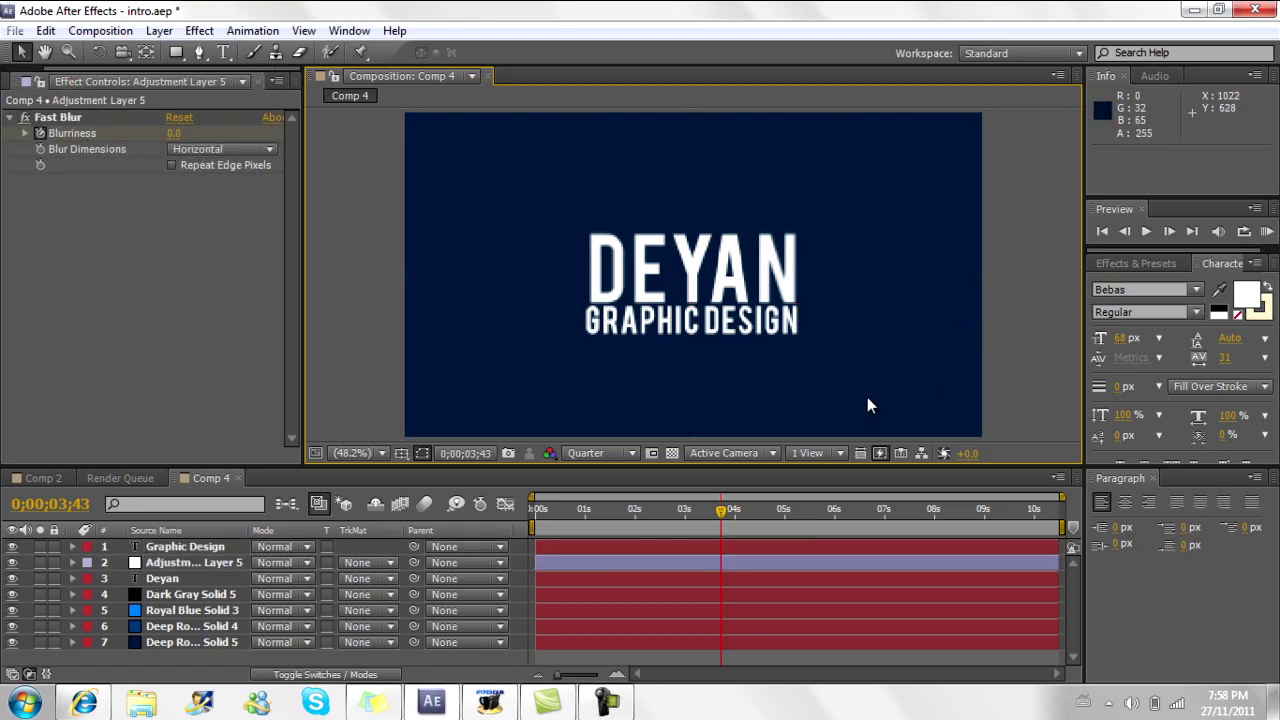
# Step: Apply the Typewriter preset to Graphic Design and place it below Adjustment Layer 5
pyautogui.click(183, 548)
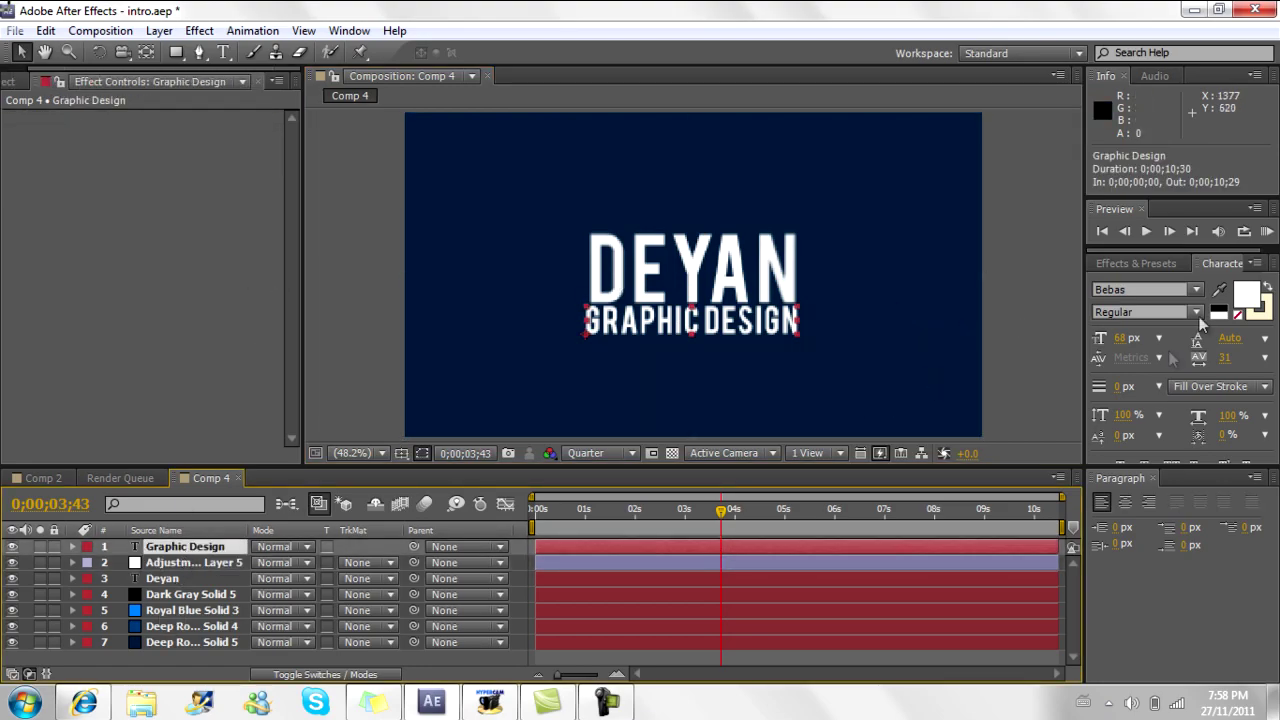
pyautogui.click(1147, 260)
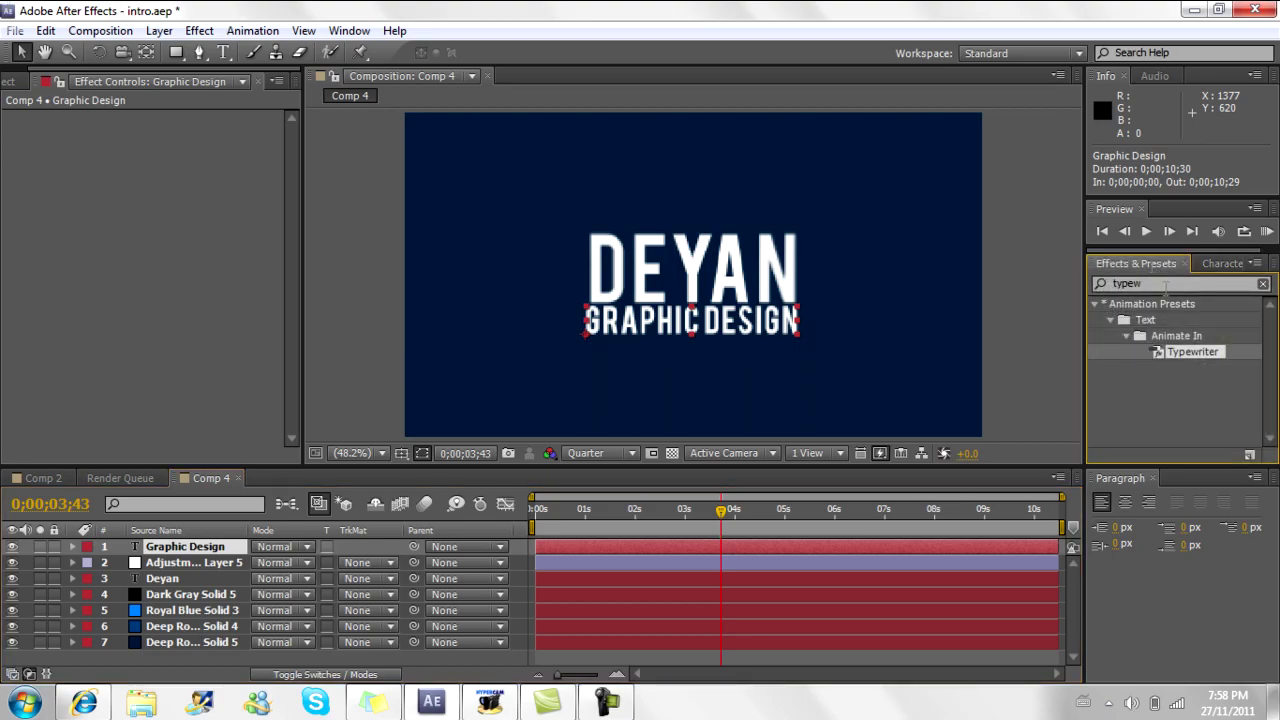
pyautogui.press('BackSpace')
pyautogui.write('typew')
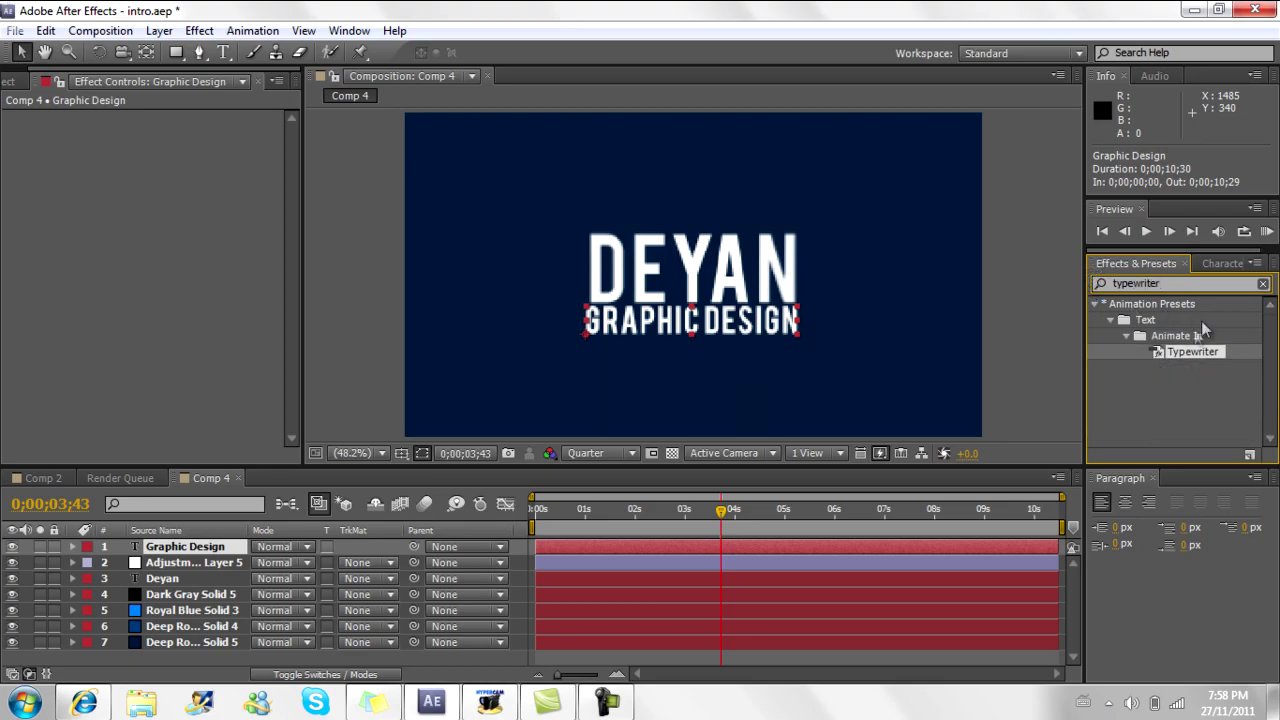
pyautogui.moveTo(1187, 350); pyautogui.dragTo(190, 542)
pyautogui.moveTo(185, 562); pyautogui.dragTo(180, 561)
# Step: Expand Graphic Design down to Animator 1's Range Selector Start keyframes
pyautogui.click(72, 562)
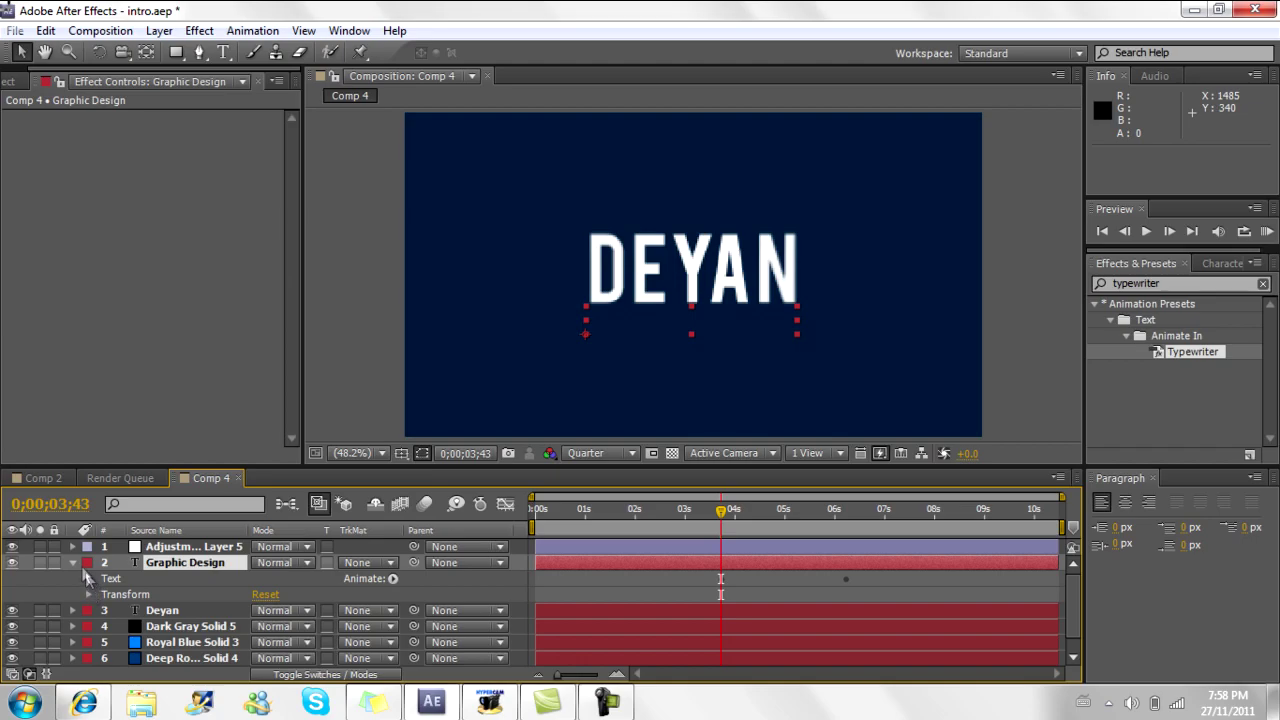
pyautogui.click(72, 562)
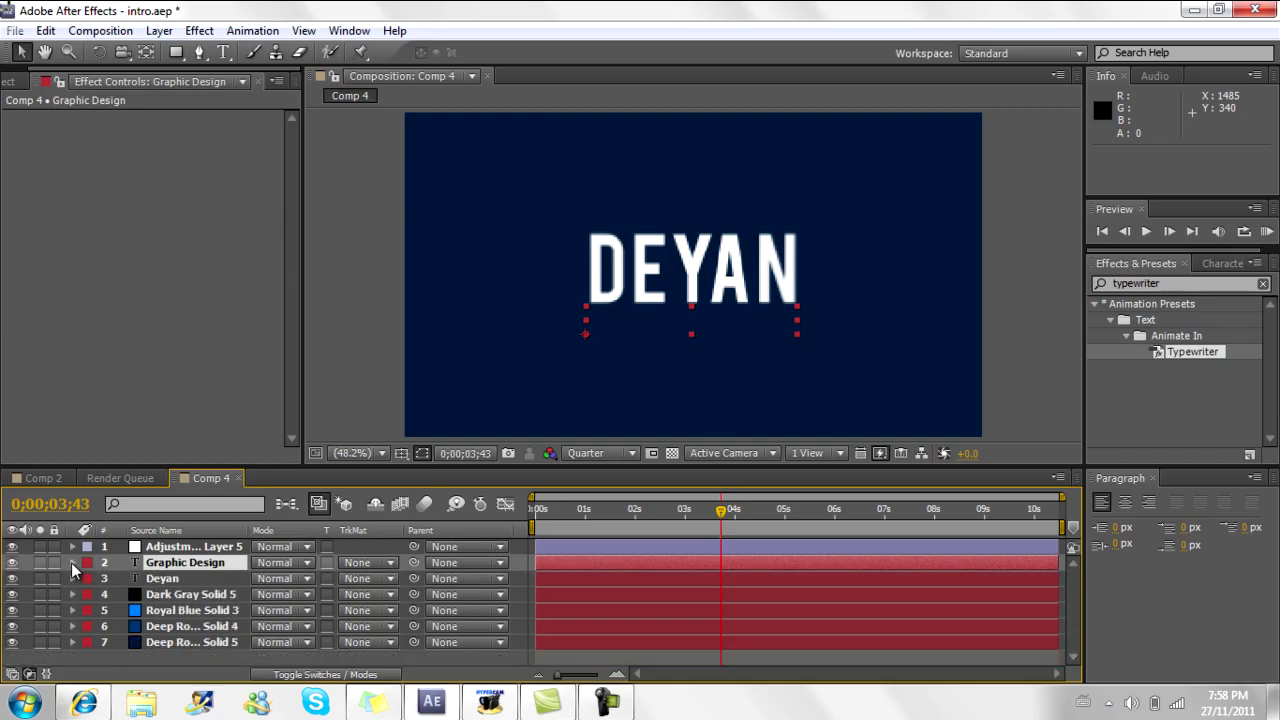
pyautogui.click(73, 562)
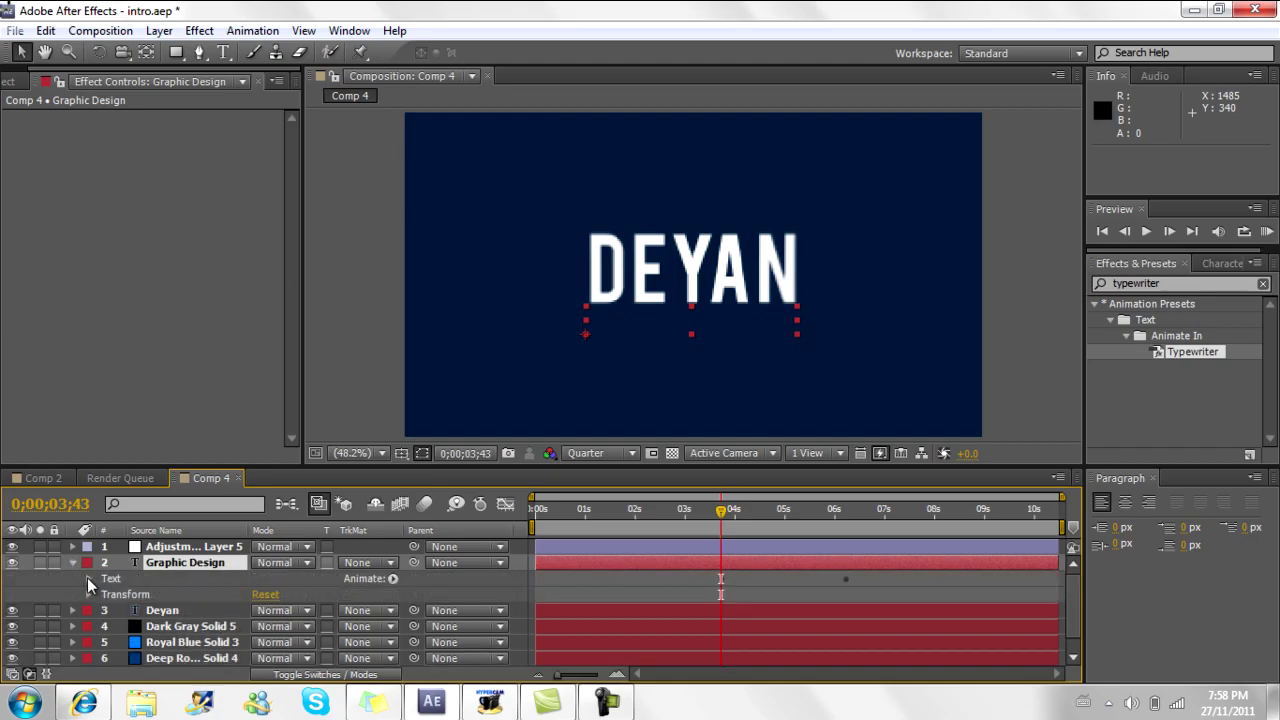
pyautogui.click(88, 578)
pyautogui.scroll(-1, 100, 601)
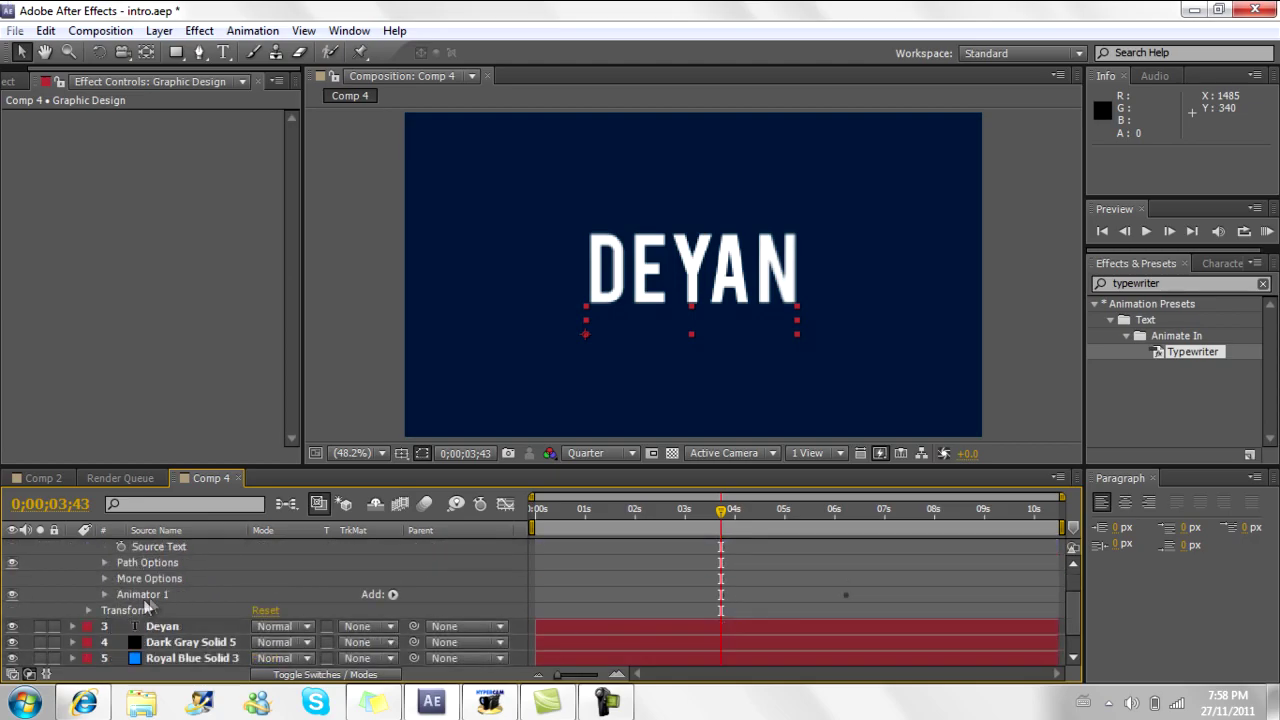
pyautogui.click(105, 594)
pyautogui.scroll(-1, 170, 610)
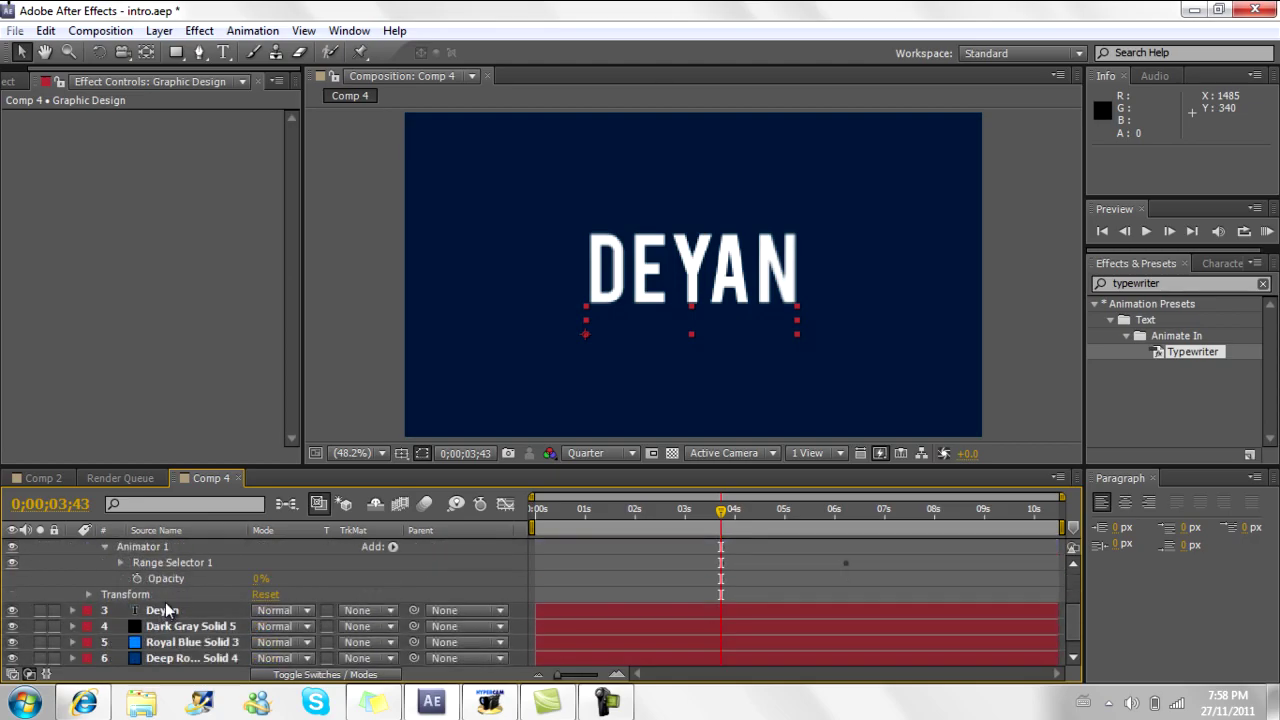
pyautogui.click(120, 563)
pyautogui.scroll(-1, 239, 575)
pyautogui.scroll(1, 239, 573)
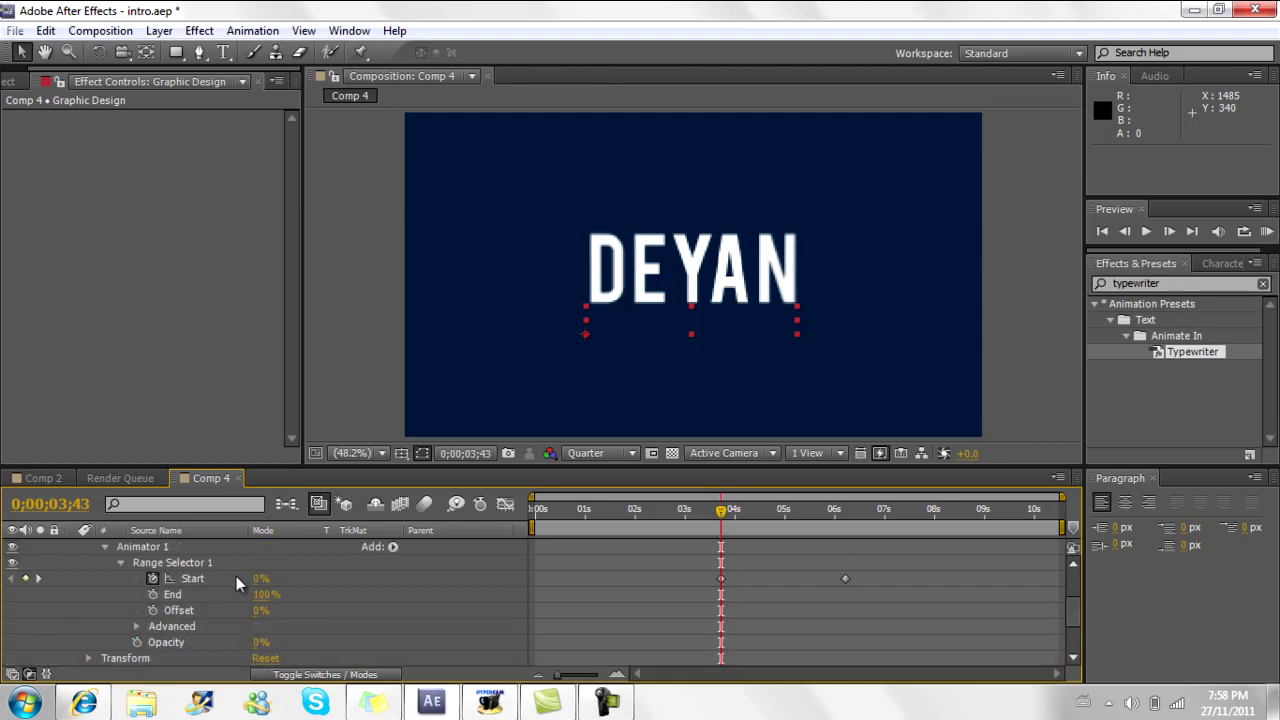
# Step: Drag the last Start keyframe earlier so typing finishes around 5;04
pyautogui.moveTo(720, 518); pyautogui.dragTo(790, 516)
pyautogui.moveTo(845, 578); pyautogui.dragTo(943, 583)
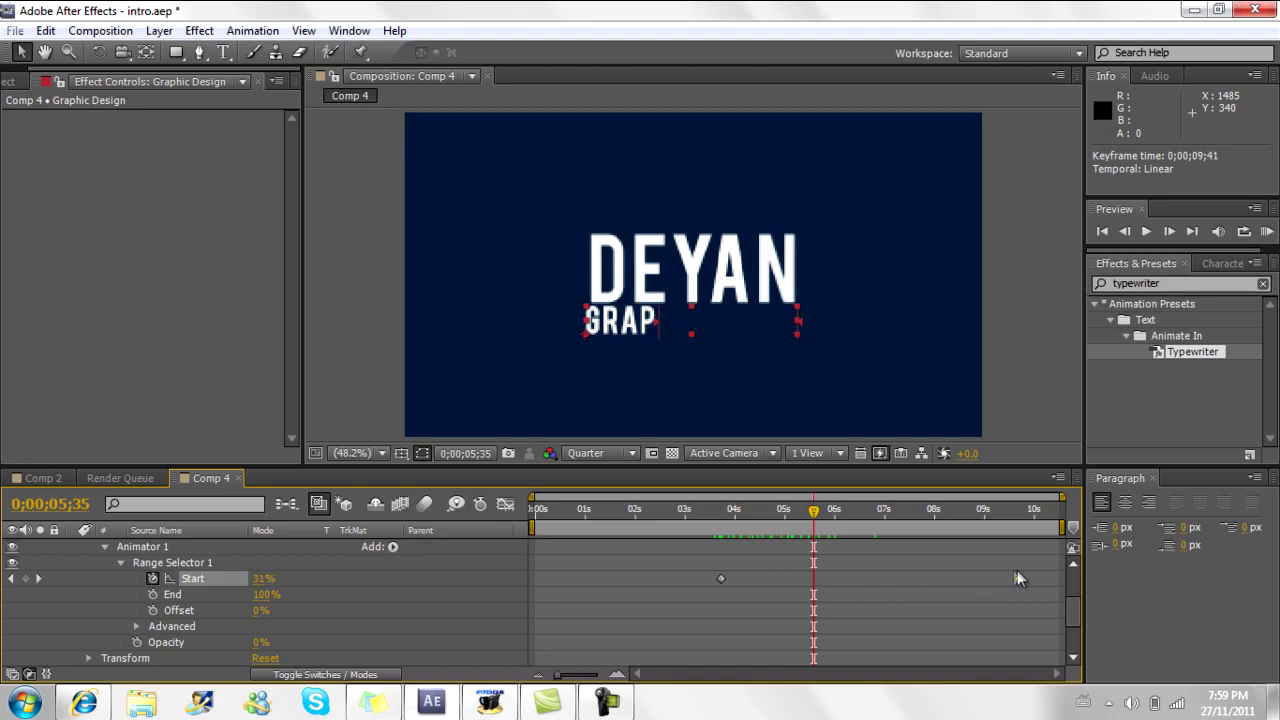
pyautogui.moveTo(1013, 580); pyautogui.dragTo(810, 592)
pyautogui.moveTo(814, 515)
pyautogui.mouseDown()
pyautogui.moveTo(730, 529)
pyautogui.moveTo(797, 530)
pyautogui.mouseUp()
pyautogui.press('space')
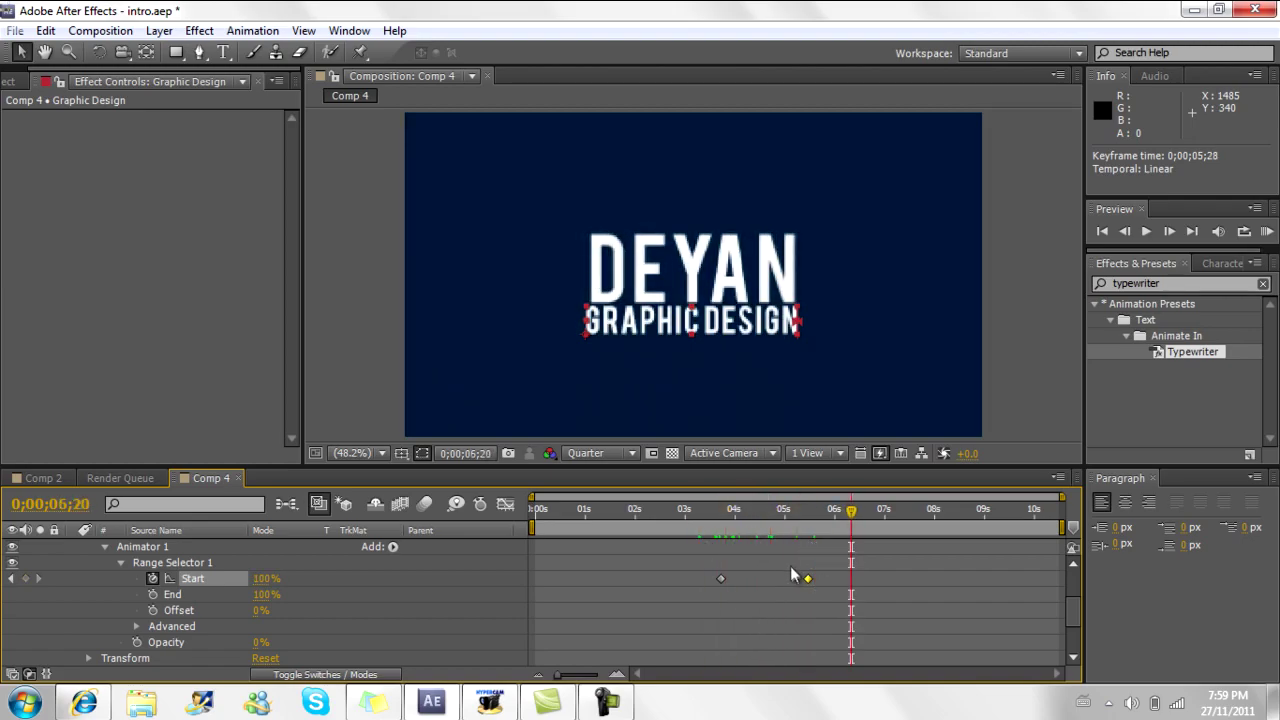
pyautogui.moveTo(782, 528); pyautogui.dragTo(727, 556)
# Step: Turn on Randomize Order in the Range Selector's Advanced settings
pyautogui.scroll(-3, 180, 565)
pyautogui.scroll(3, 180, 570)
pyautogui.scroll(-2, 181, 580)
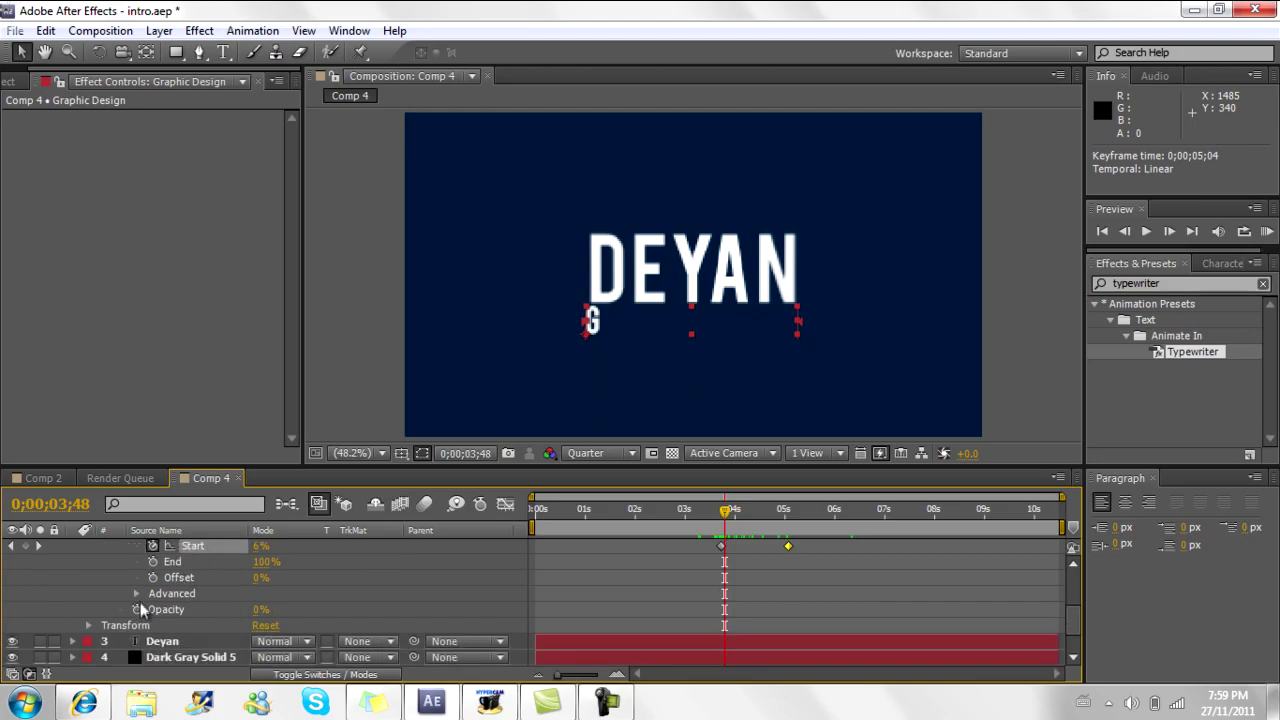
pyautogui.scroll(4, 140, 600)
pyautogui.scroll(-4, 139, 588)
pyautogui.click(137, 593)
pyautogui.scroll(-3, 150, 583)
pyautogui.scroll(-2, 184, 611)
pyautogui.scroll(2, 177, 615)
pyautogui.scroll(-1, 177, 615)
pyautogui.click(257, 594)
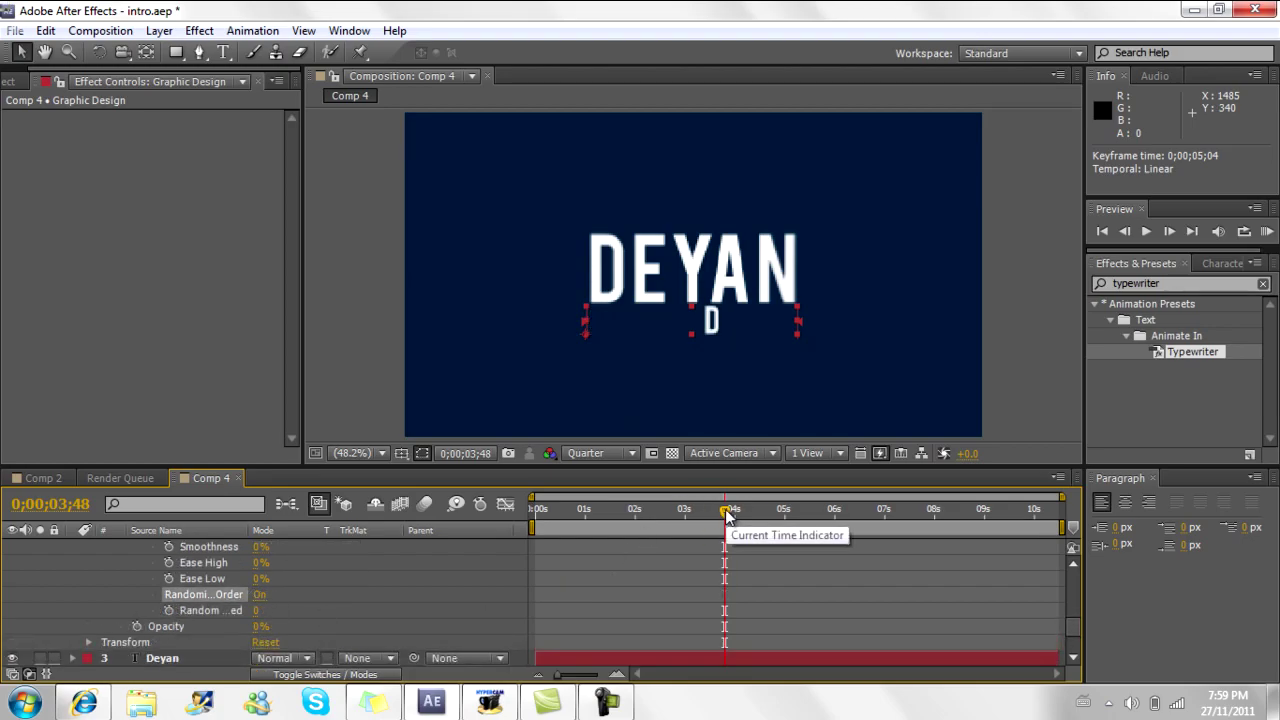
pyautogui.moveTo(727, 514); pyautogui.dragTo(766, 513)
# Step: Turn Randomize Order back off, collapse Advanced, and scrub through the intro
pyautogui.scroll(2, 294, 590)
pyautogui.scroll(-1, 240, 580)
pyautogui.scroll(1, 250, 595)
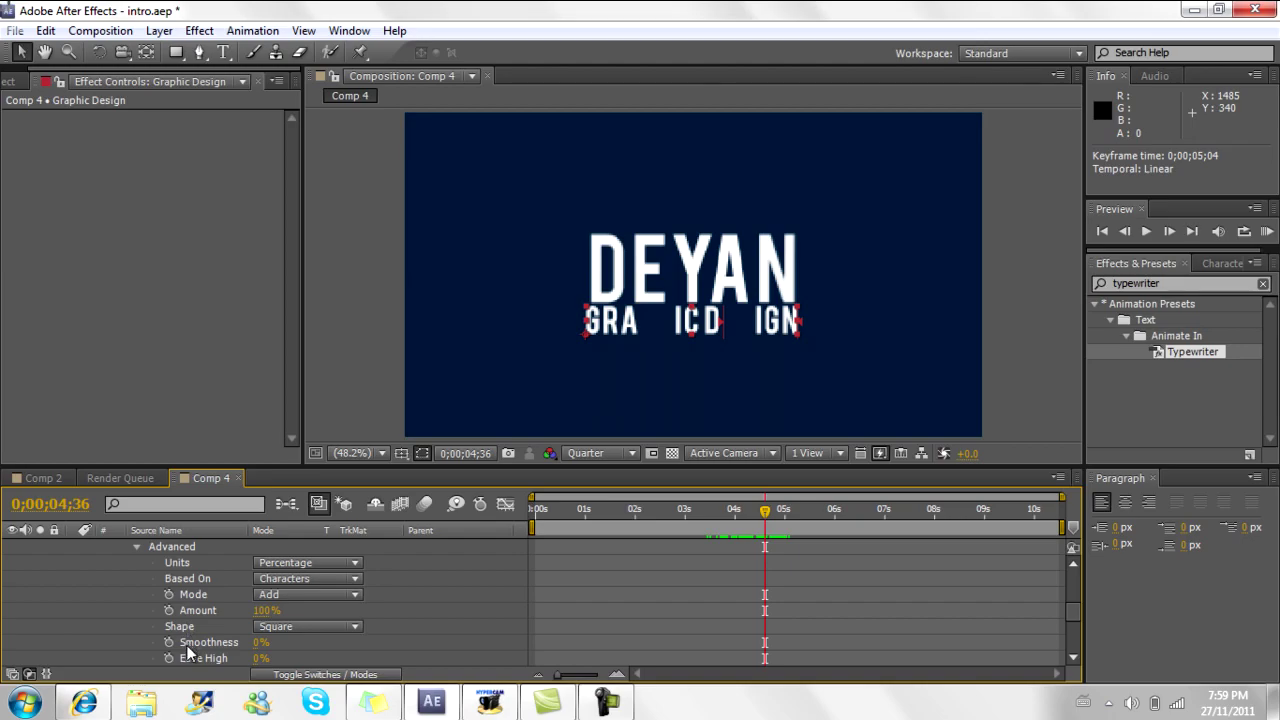
pyautogui.scroll(-1, 236, 602)
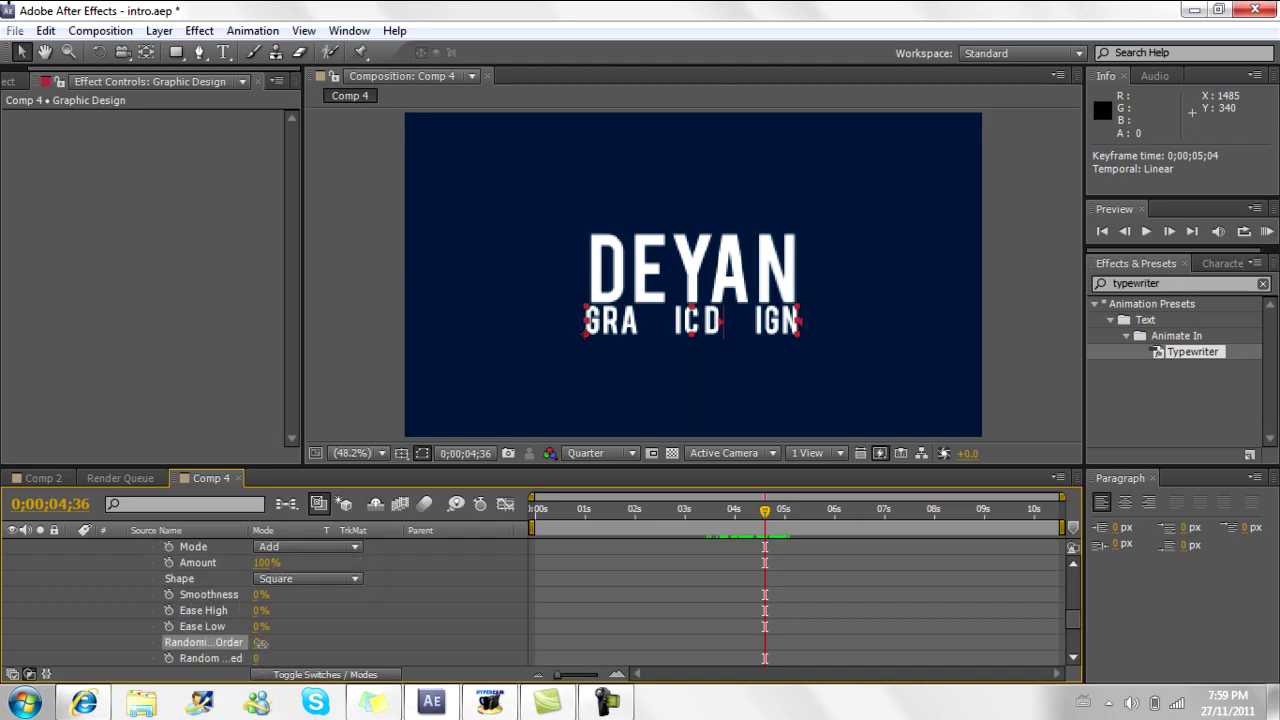
pyautogui.click(259, 642)
pyautogui.scroll(1, 137, 597)
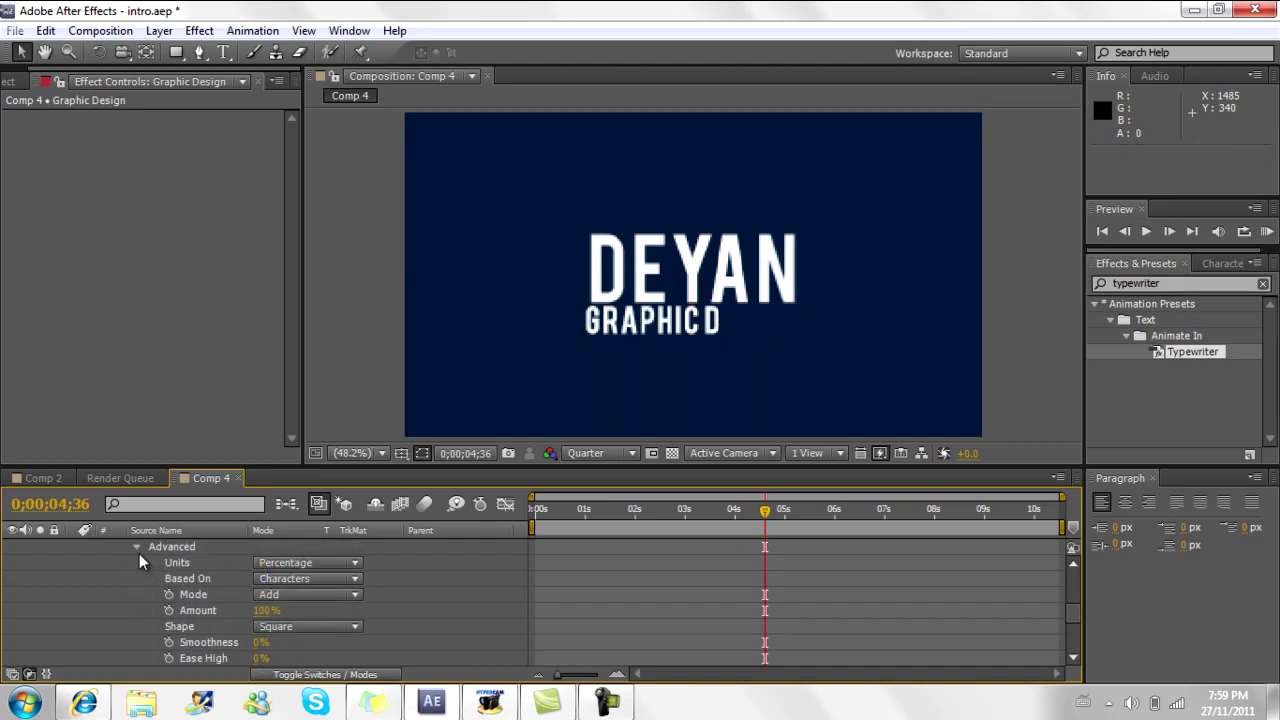
pyautogui.click(137, 547)
pyautogui.moveTo(766, 515); pyautogui.dragTo(697, 537)
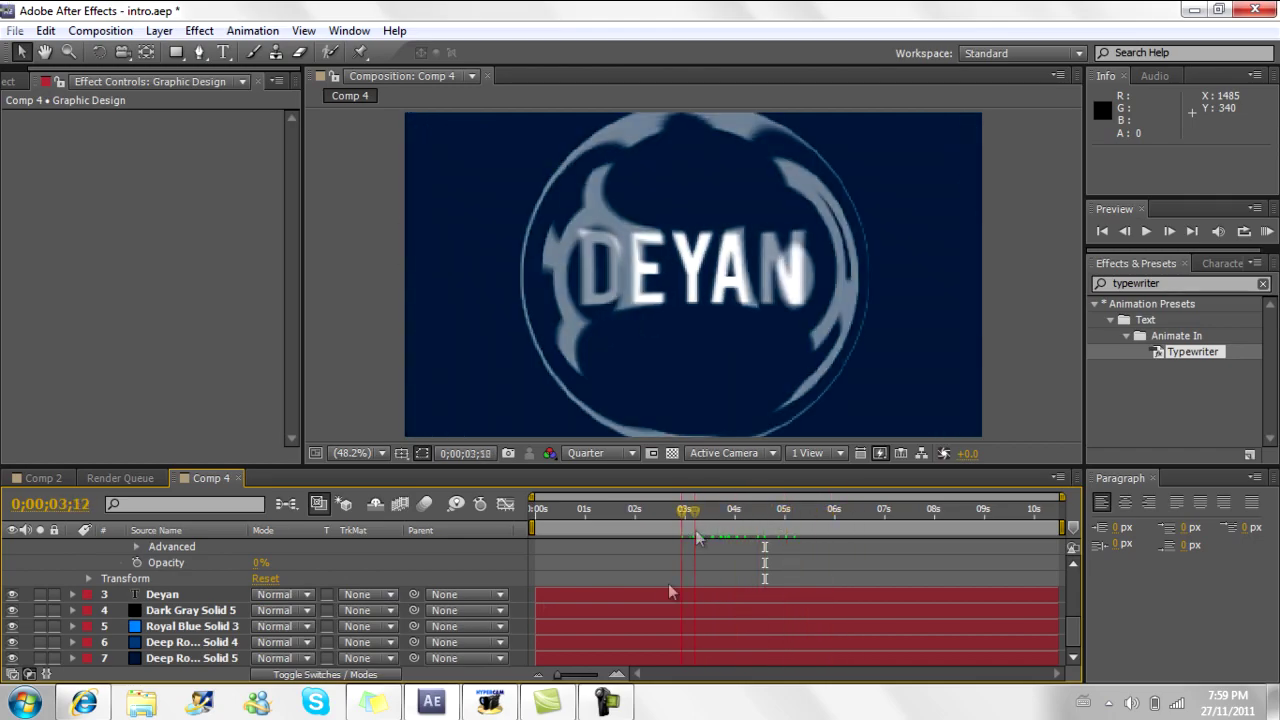
pyautogui.moveTo(697, 515); pyautogui.dragTo(469, 540)
# Step: Collapse the Graphic Design layer and add a new adjustment layer at the top of Comp 4
pyautogui.scroll(5, 120, 604)
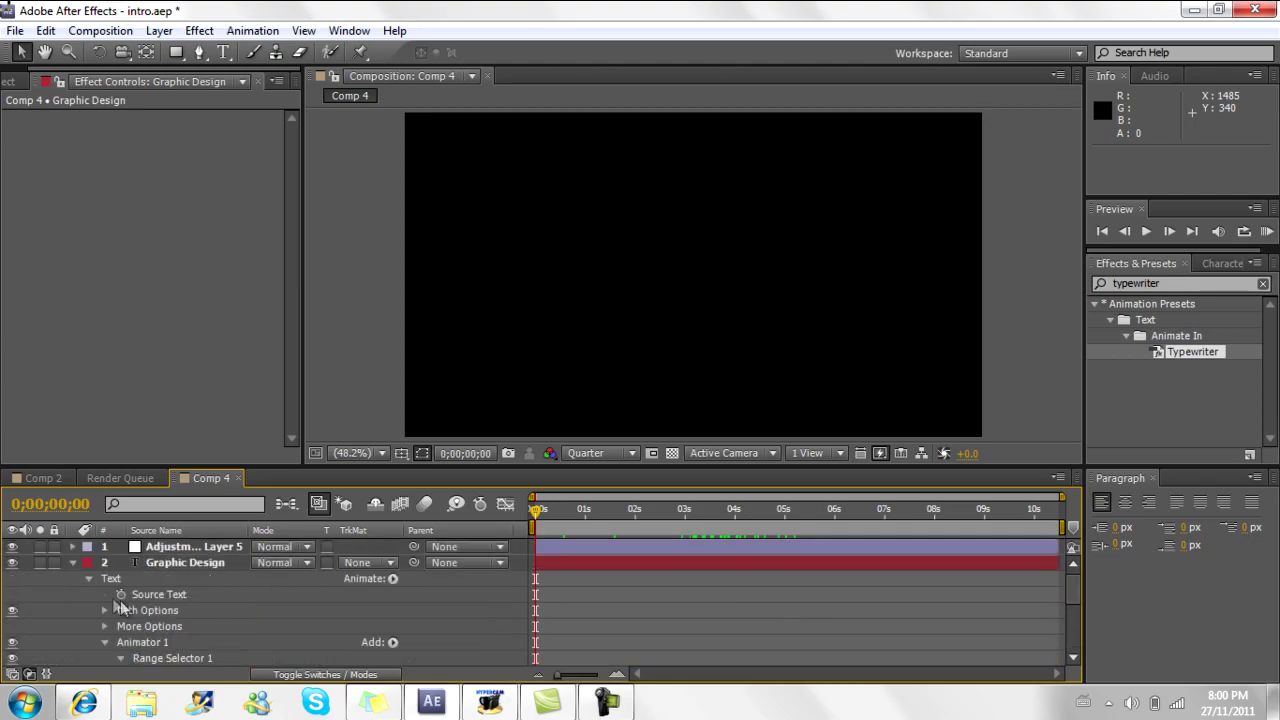
pyautogui.click(75, 562)
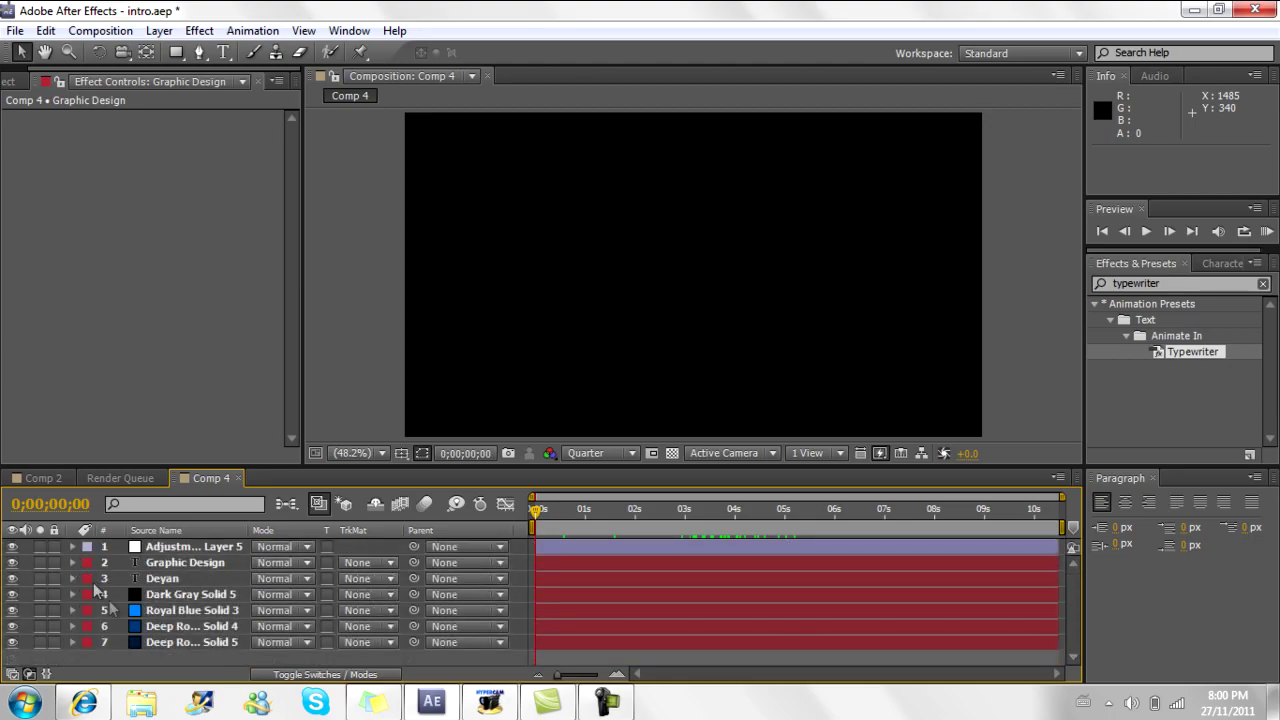
pyautogui.rightClick(119, 654)
pyautogui.moveTo(200, 474)
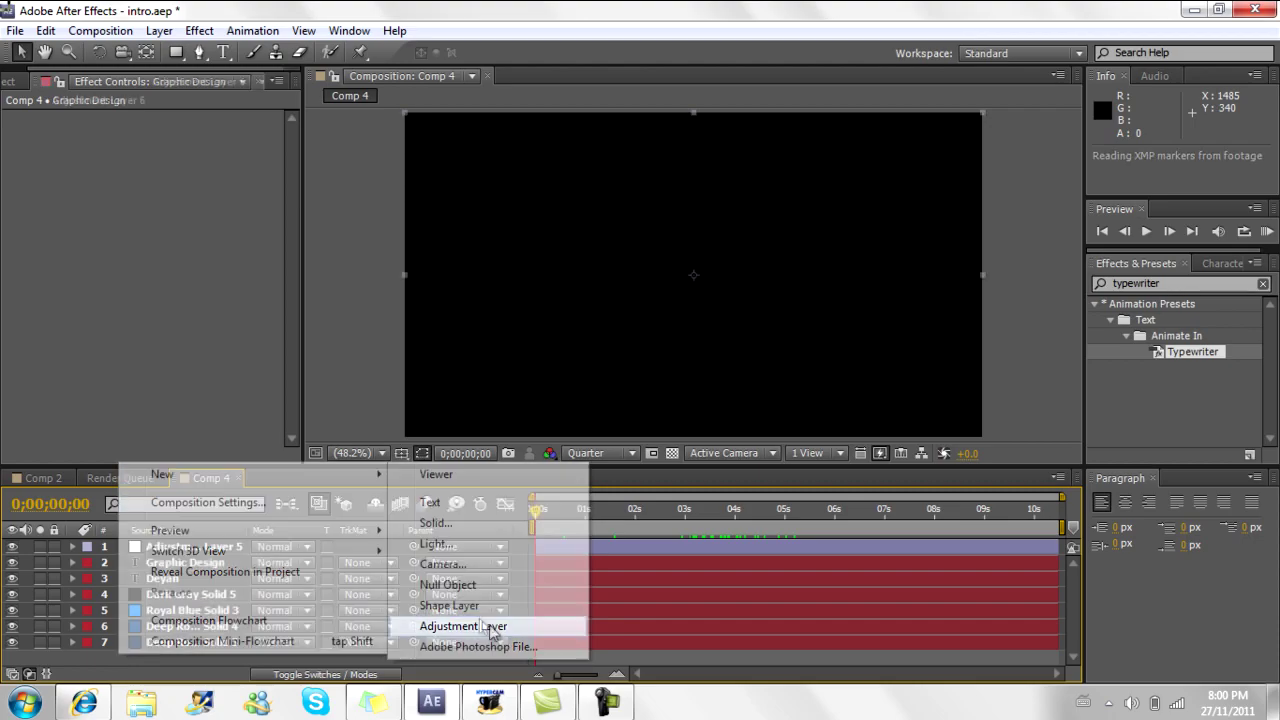
pyautogui.click(481, 626)
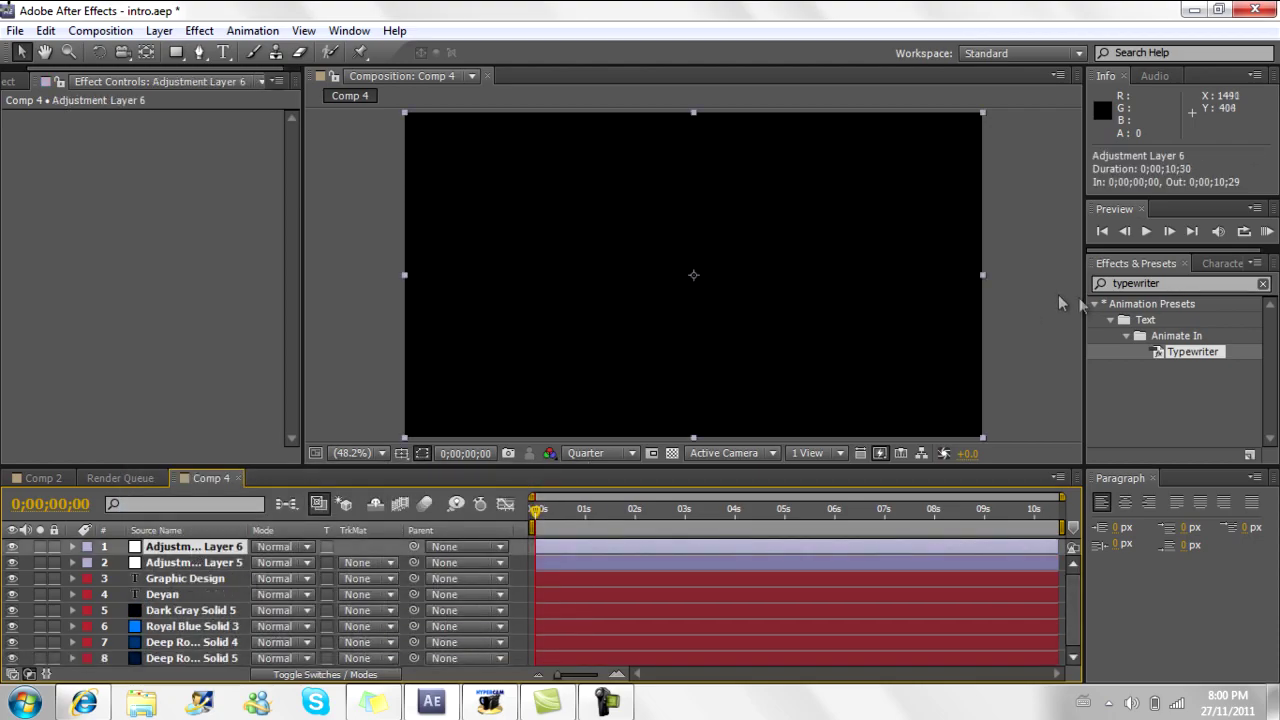
# Step: Search Effects & Presets for 'gradien'
pyautogui.hotkey('ctrl', '5')
pyautogui.press('BackSpace')
pyautogui.write('gradien')
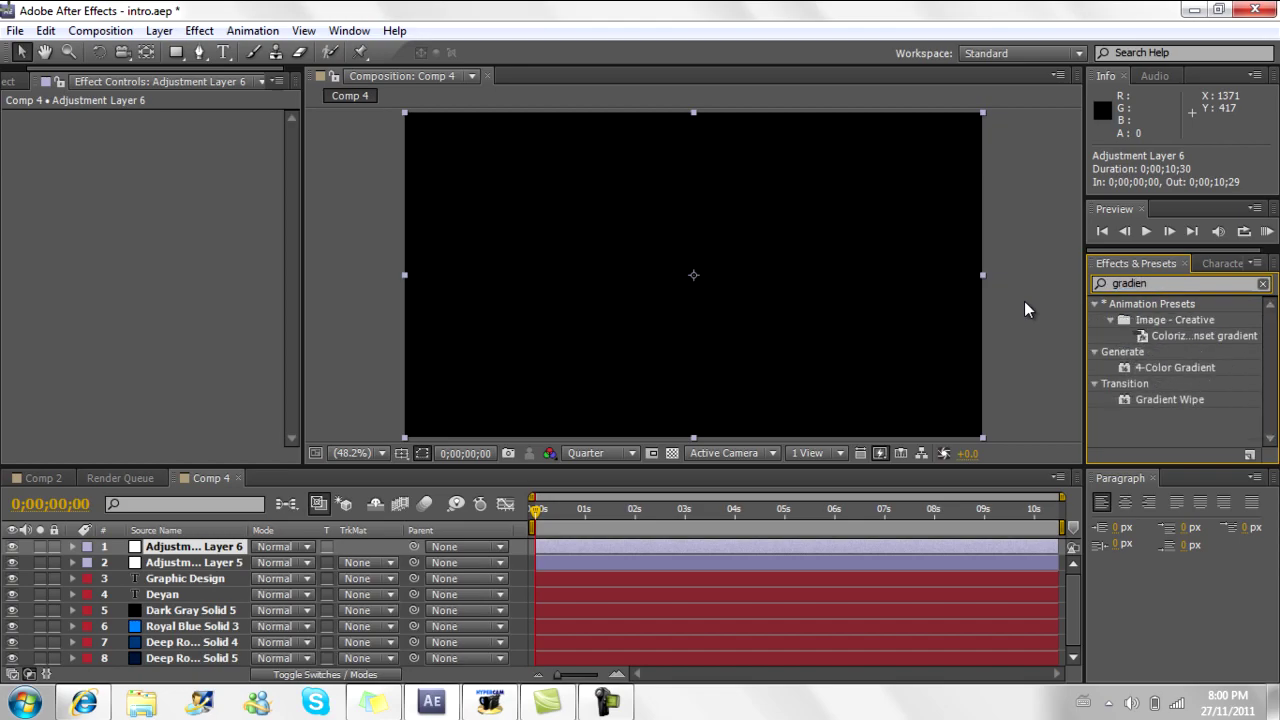
# Step: Apply the gradient preset to Adjustment Layer 6 and set its Ramp from FFFFFF to 000000
pyautogui.click(1200, 340)
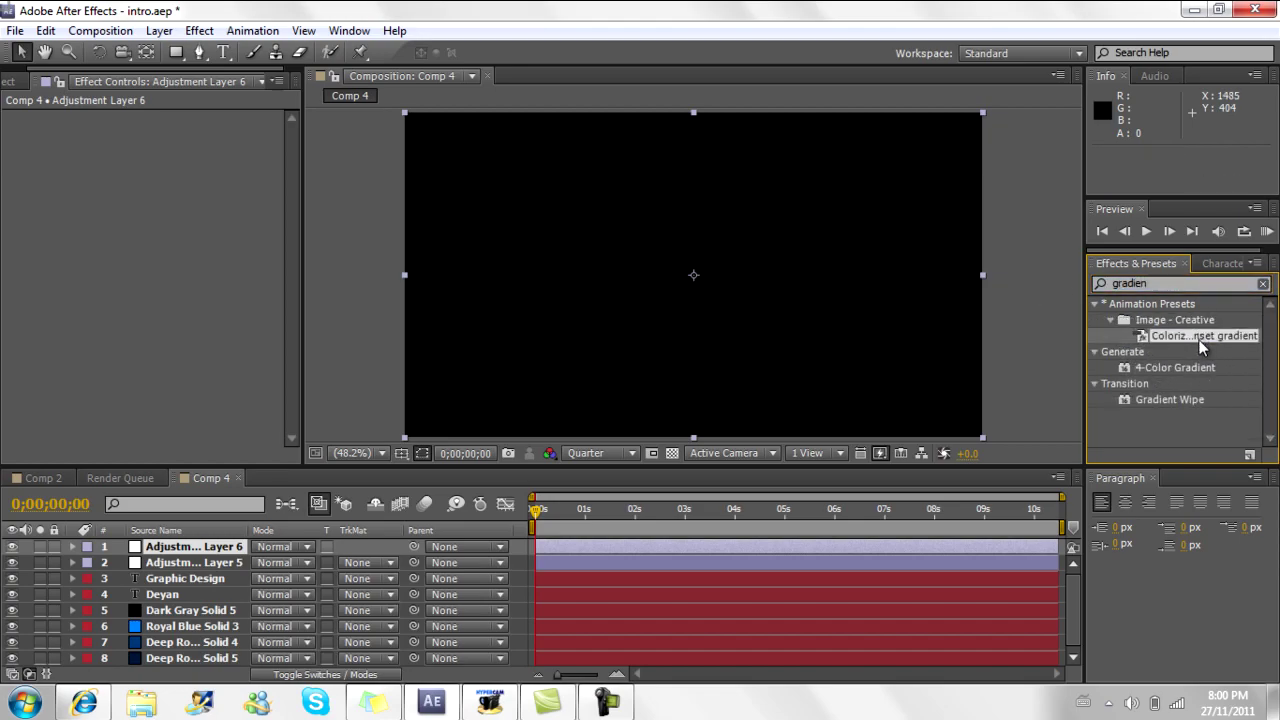
pyautogui.moveTo(1201, 340); pyautogui.dragTo(540, 258)
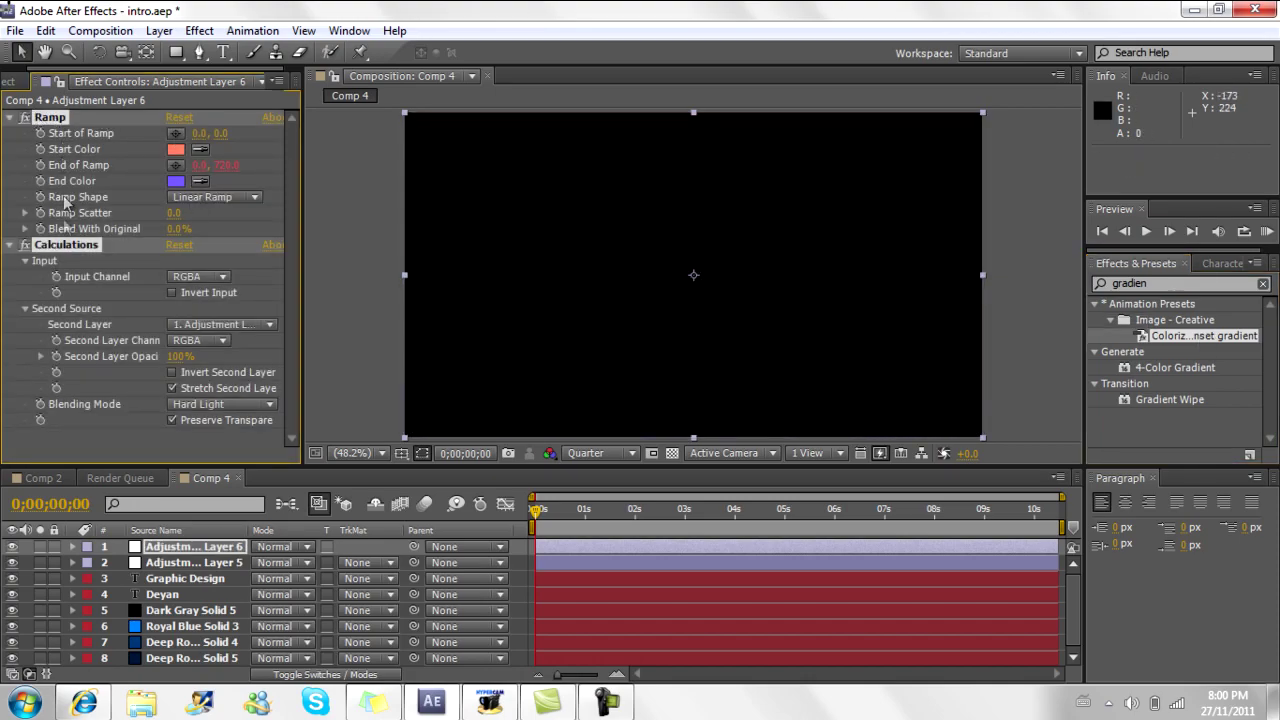
pyautogui.click(177, 150)
pyautogui.write('ffffff')
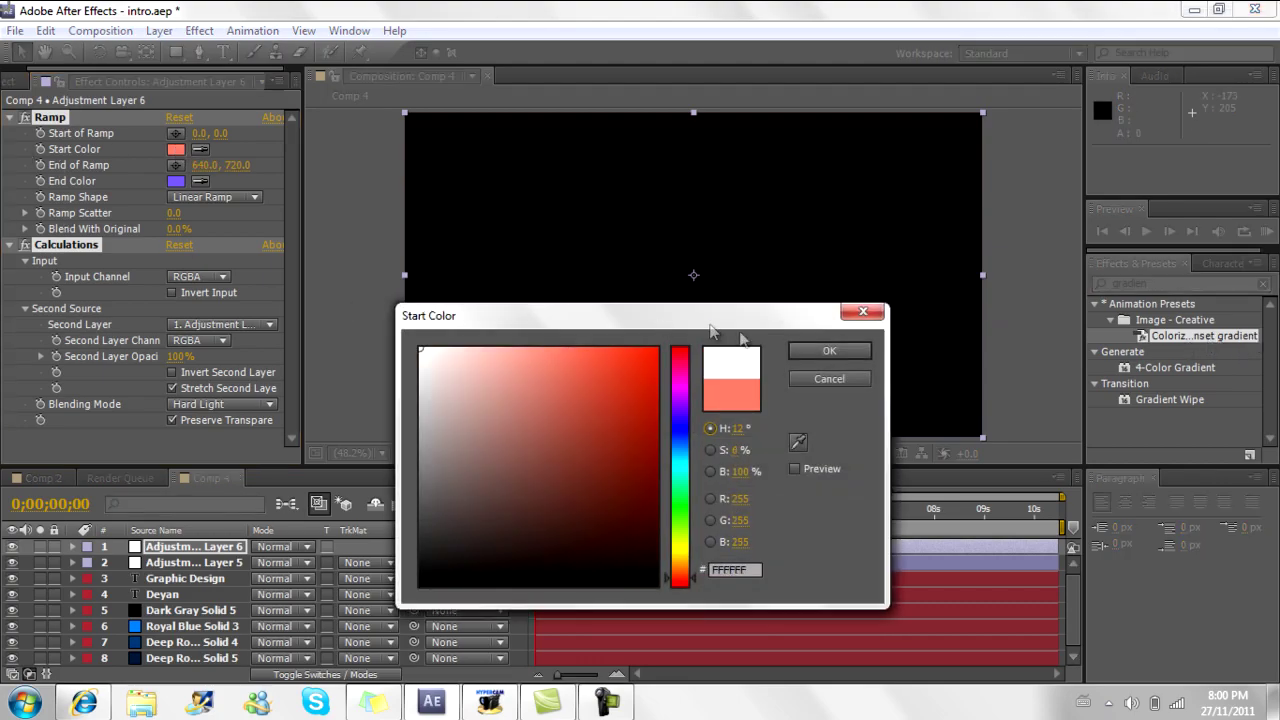
pyautogui.click(822, 352)
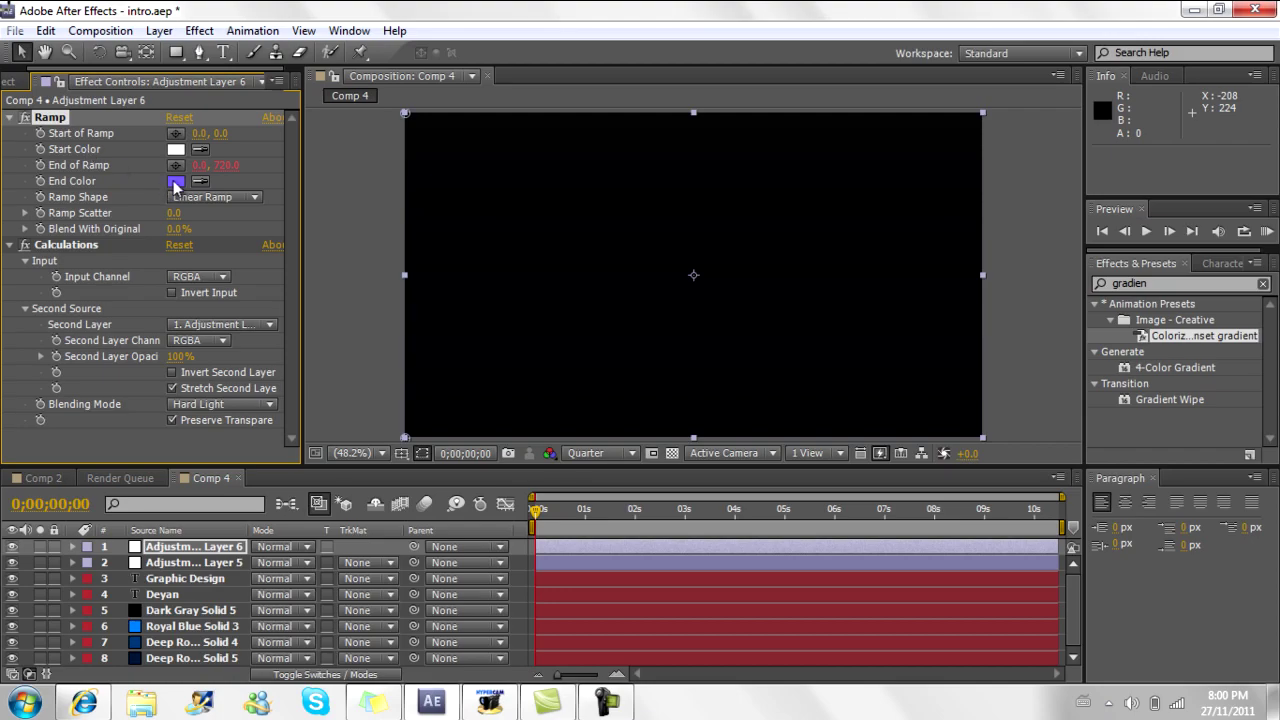
pyautogui.click(175, 183)
pyautogui.write('000000')
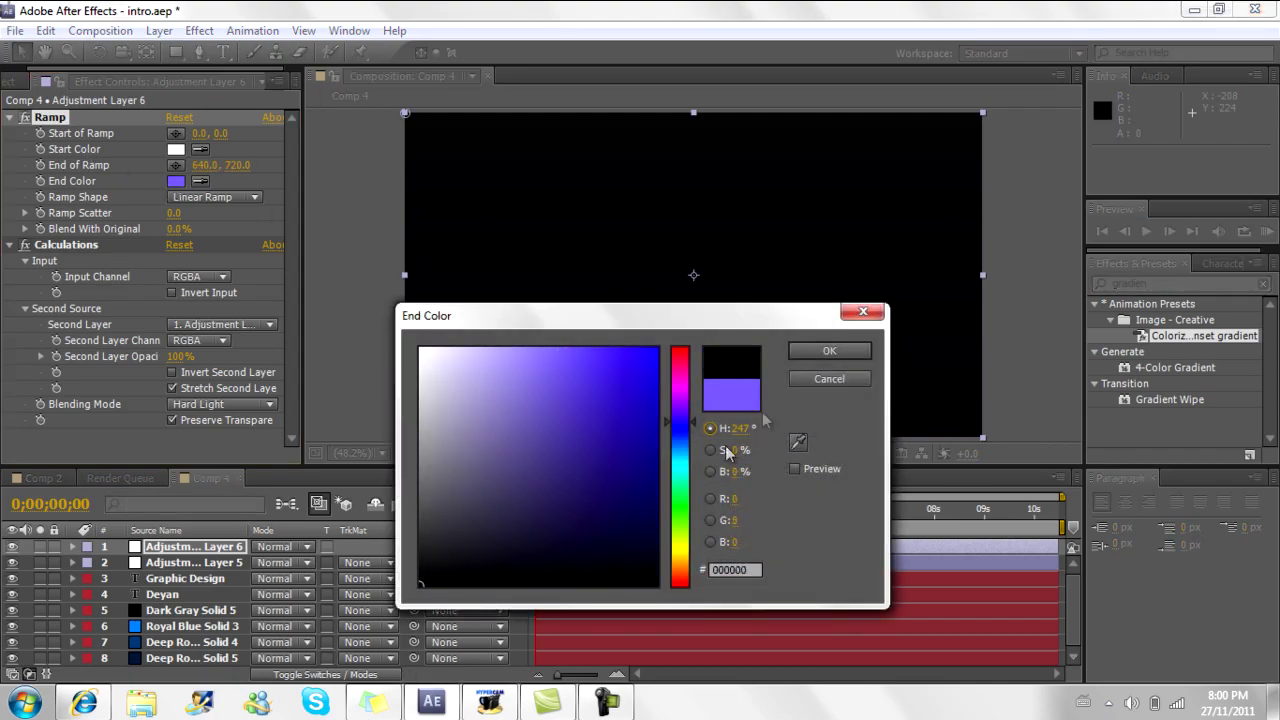
pyautogui.click(827, 352)
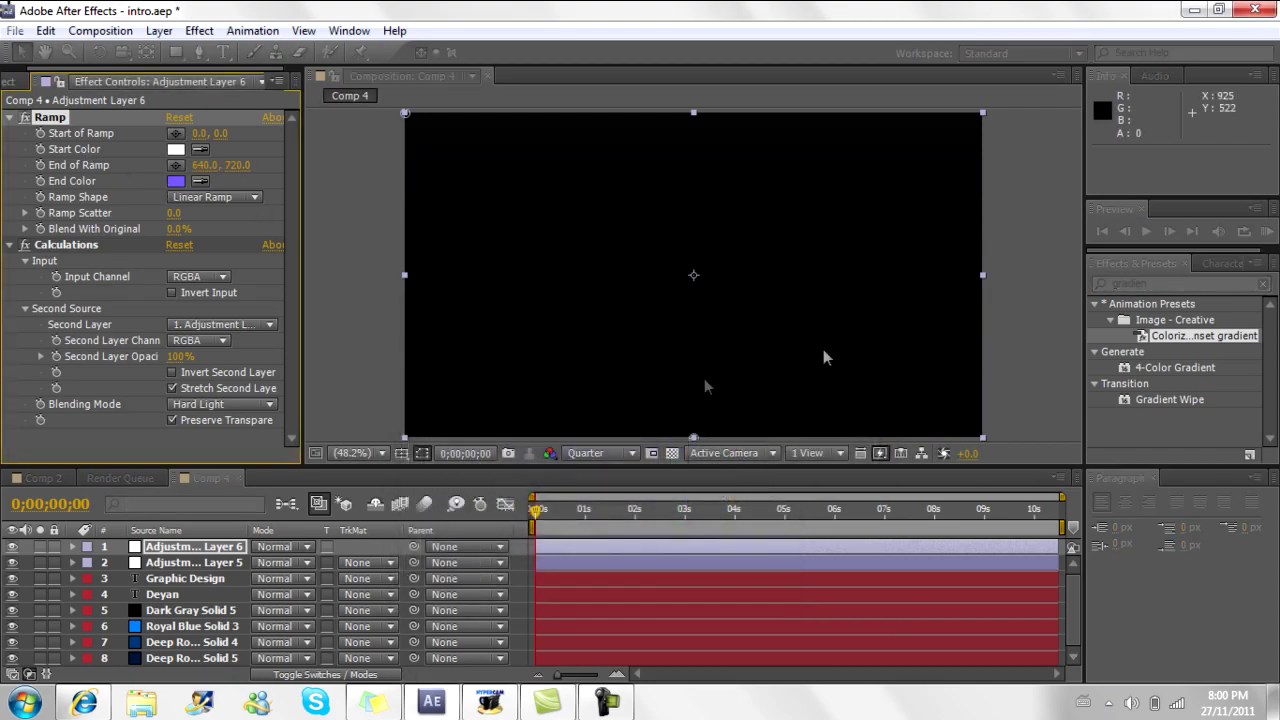
# Step: Set Adjustment Layer 6's blending mode to Overlay and preview the opening second
pyautogui.click(306, 547)
pyautogui.click(310, 553)
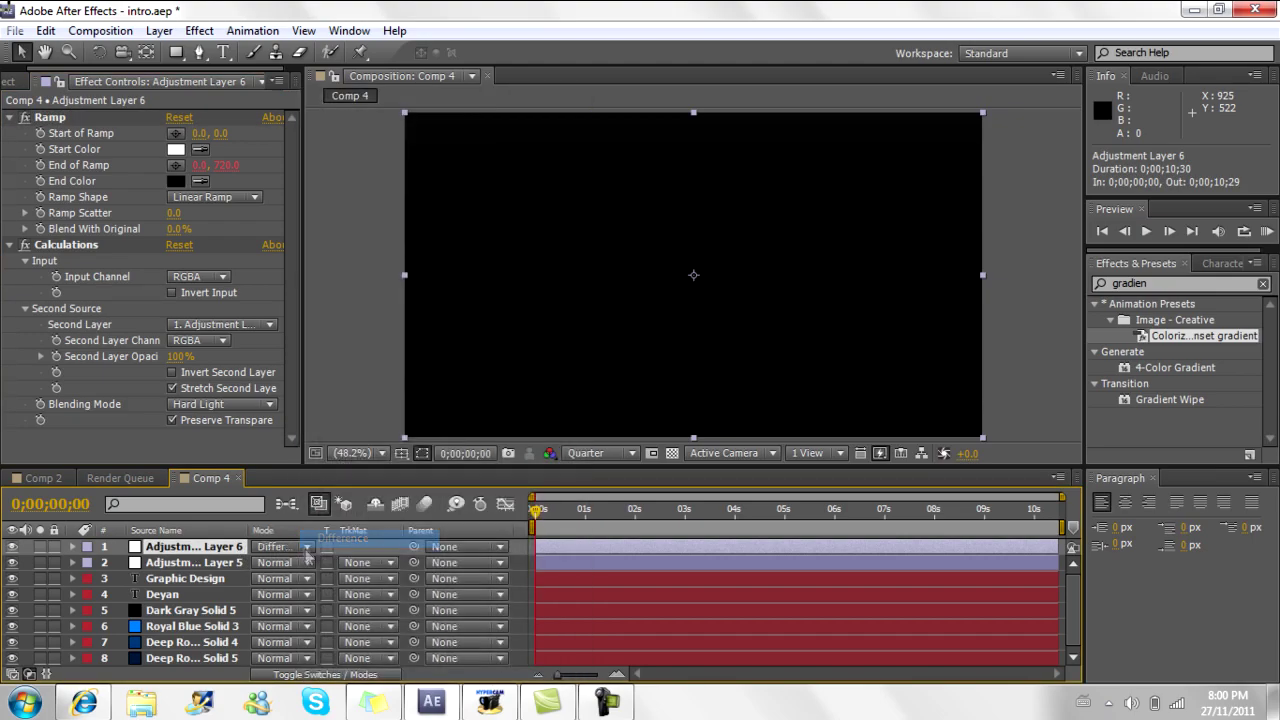
pyautogui.click(310, 548)
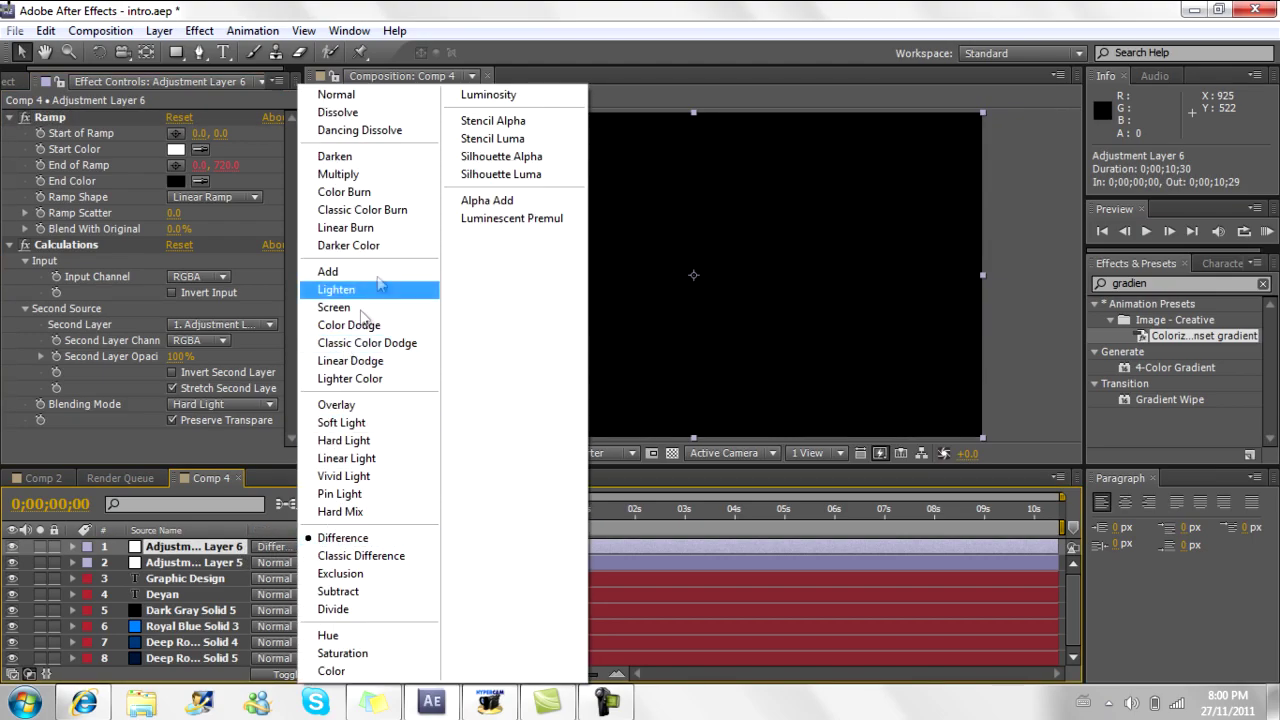
pyautogui.click(360, 405)
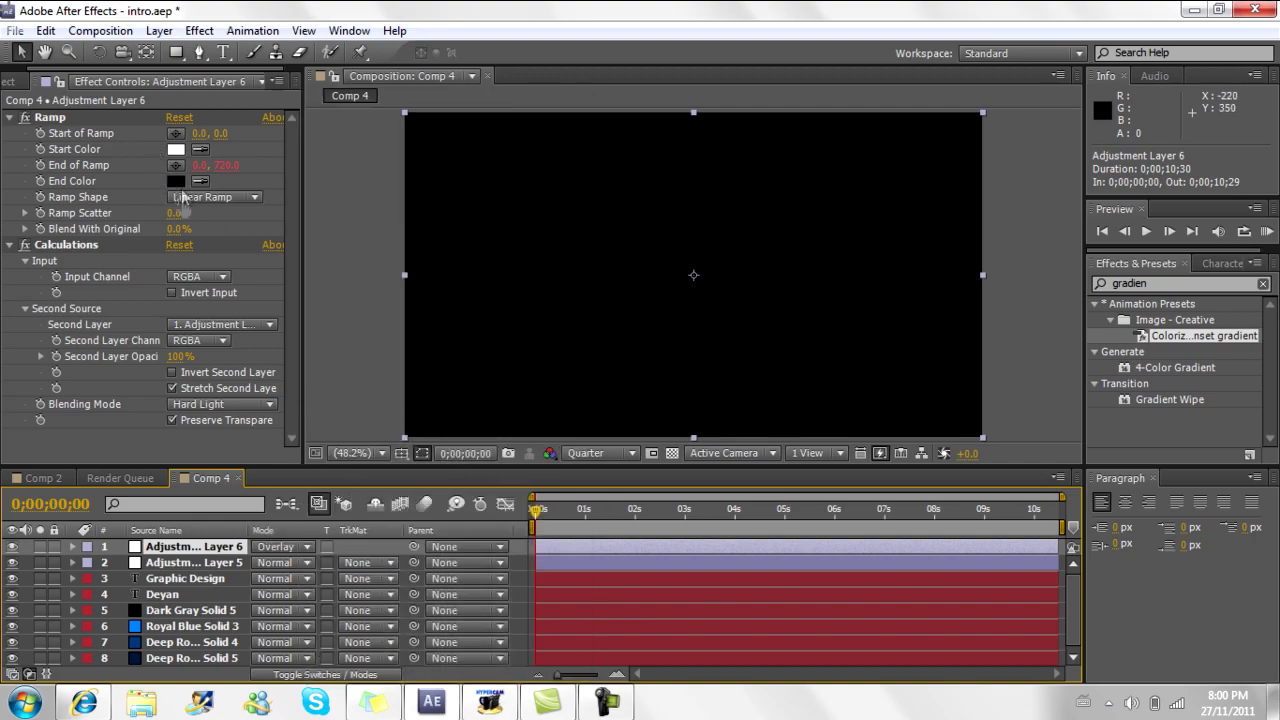
pyautogui.moveTo(538, 514); pyautogui.dragTo(586, 514)
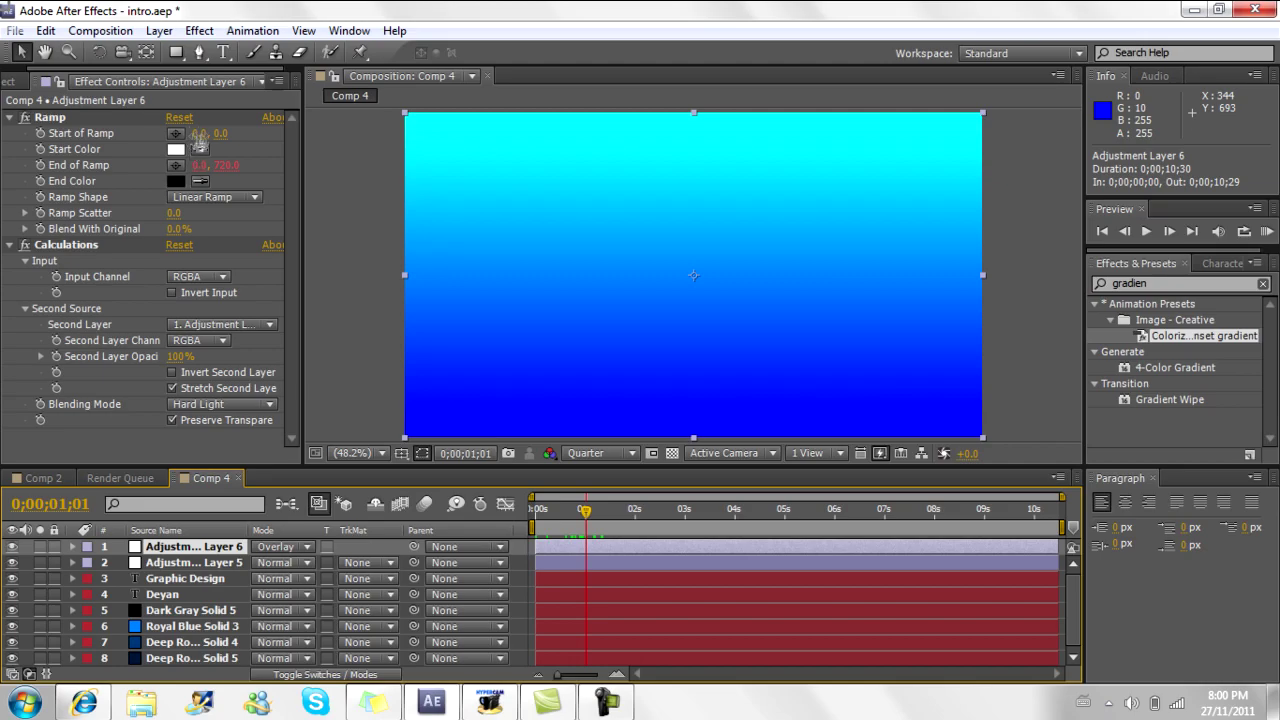
# Step: Switch the Ramp to Radial Ramp with Blend With Original at 98%, then preview further
pyautogui.click(205, 196)
pyautogui.click(209, 241)
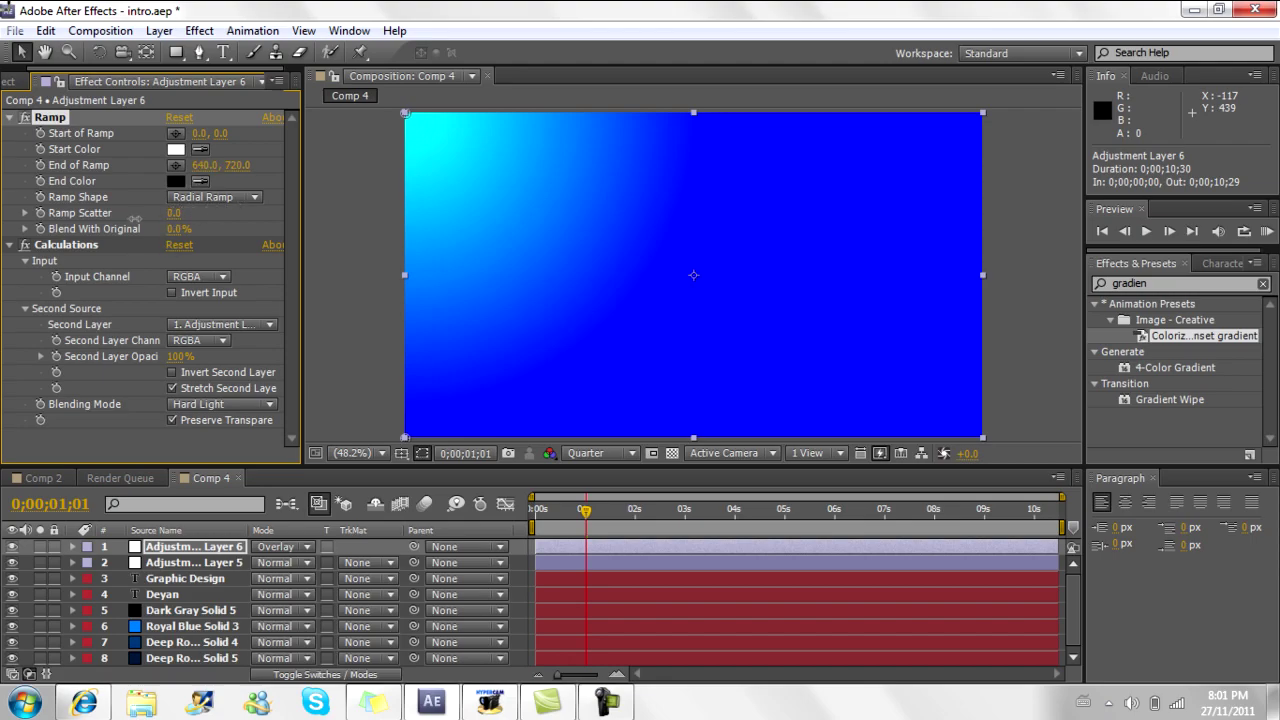
pyautogui.moveTo(175, 230); pyautogui.dragTo(290, 228)
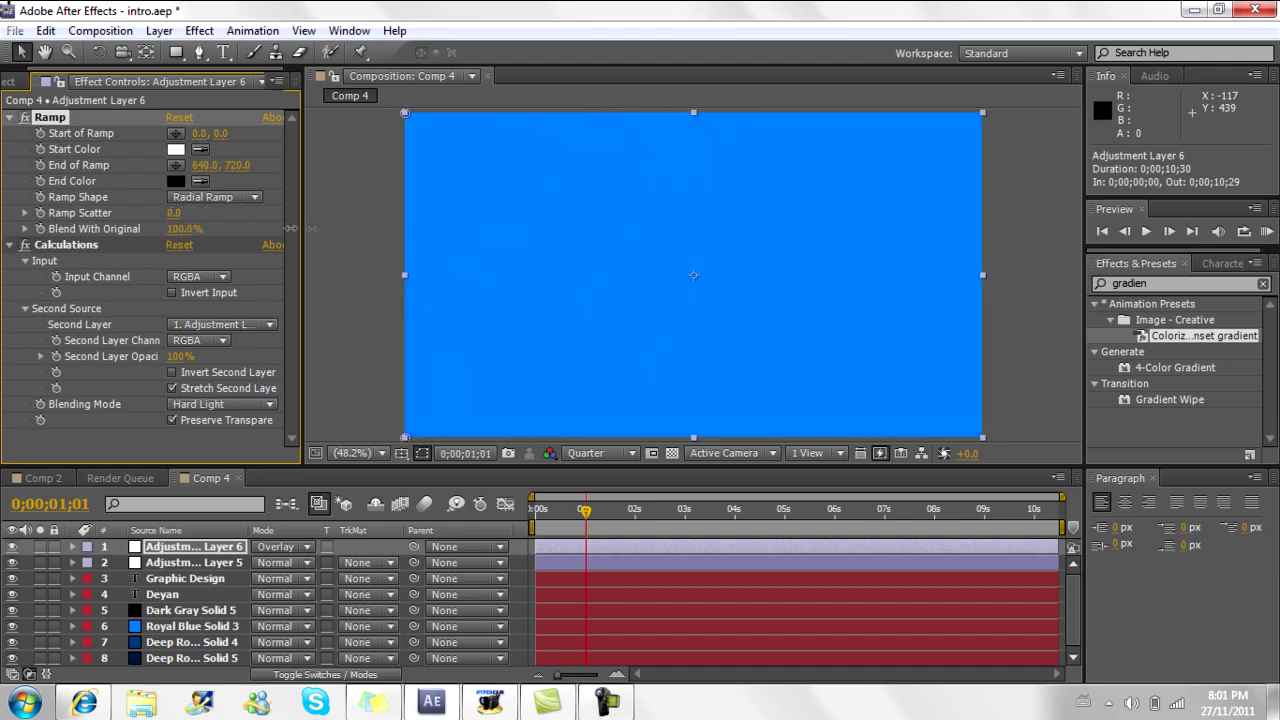
pyautogui.moveTo(180, 229); pyautogui.dragTo(326, 228)
pyautogui.moveTo(418, 235); pyautogui.dragTo(383, 256)
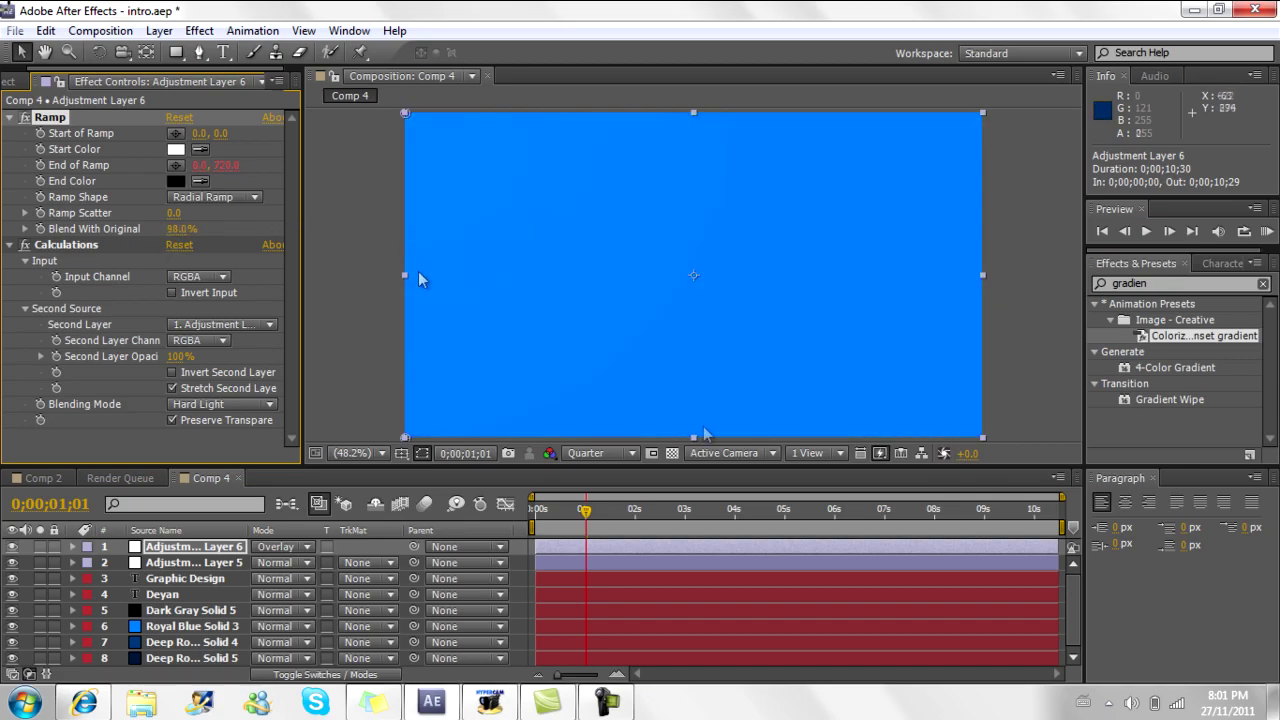
pyautogui.moveTo(585, 513); pyautogui.dragTo(697, 511)
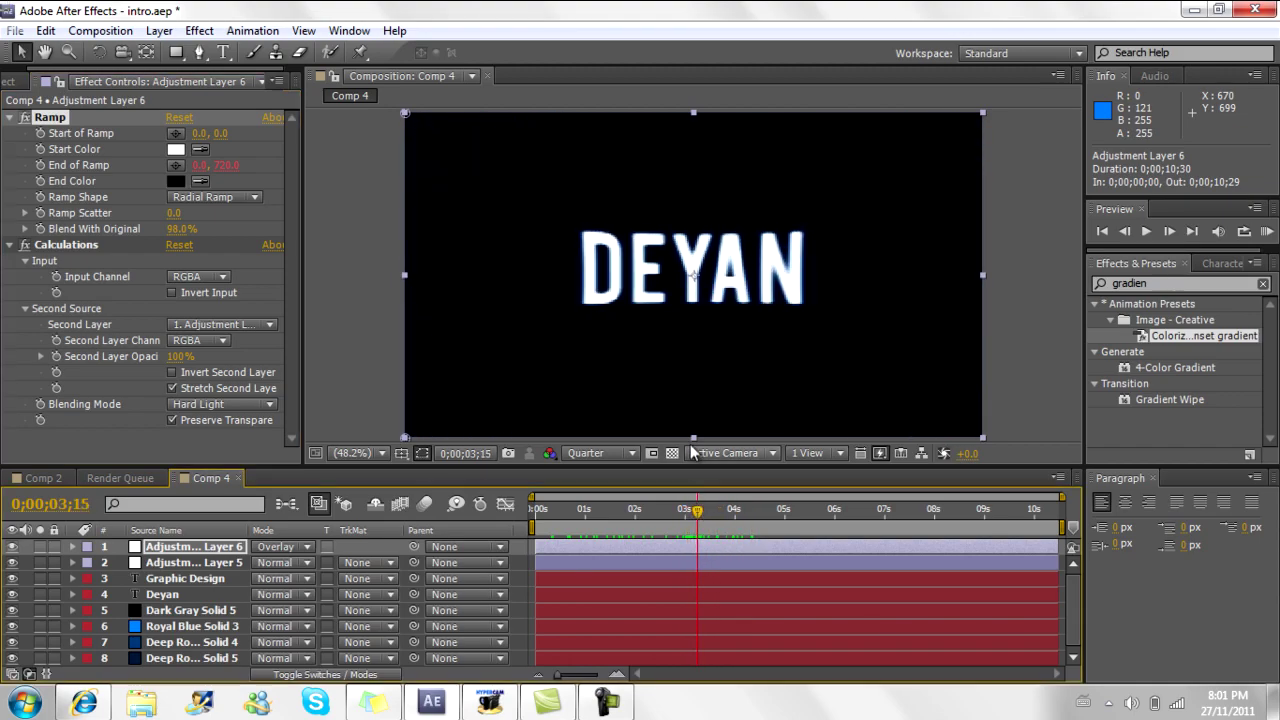
# Step: Preview the DEYAN and GRAPHIC DESIGN animation at Full resolution, then return to YouTube
pyautogui.click(620, 453)
pyautogui.click(603, 503)
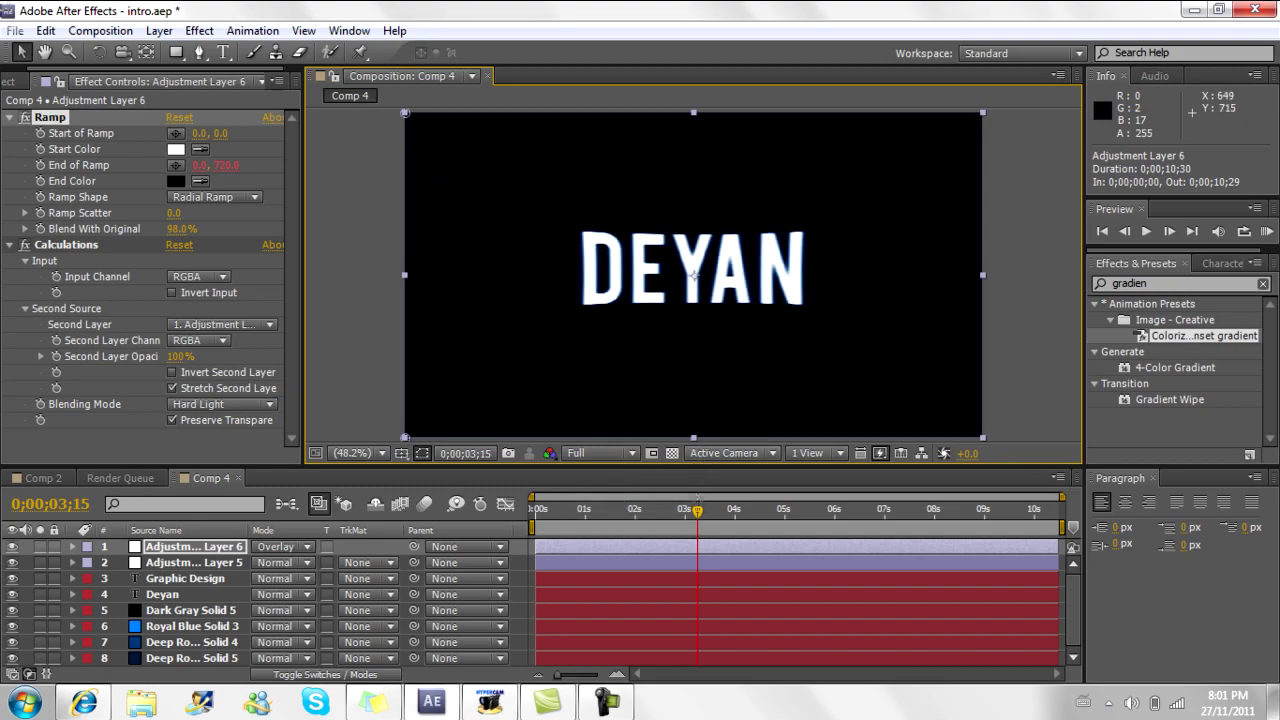
pyautogui.moveTo(697, 515); pyautogui.dragTo(754, 514)
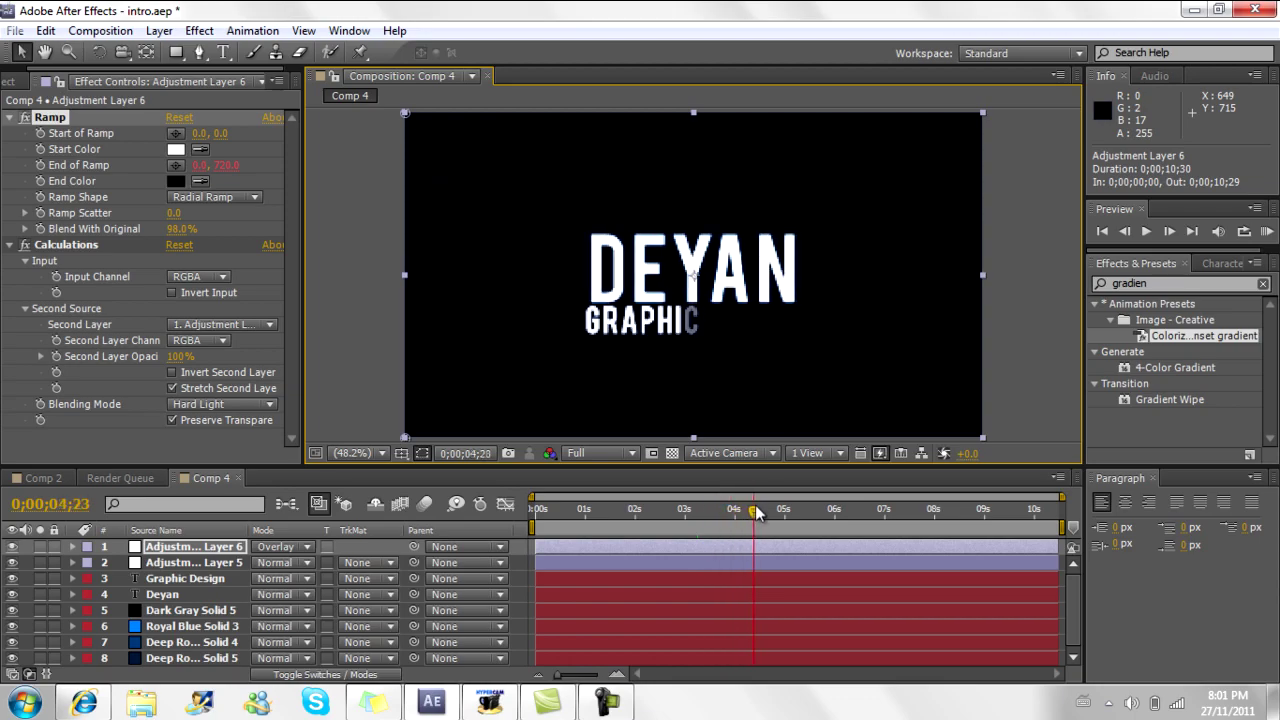
pyautogui.click(247, 231)
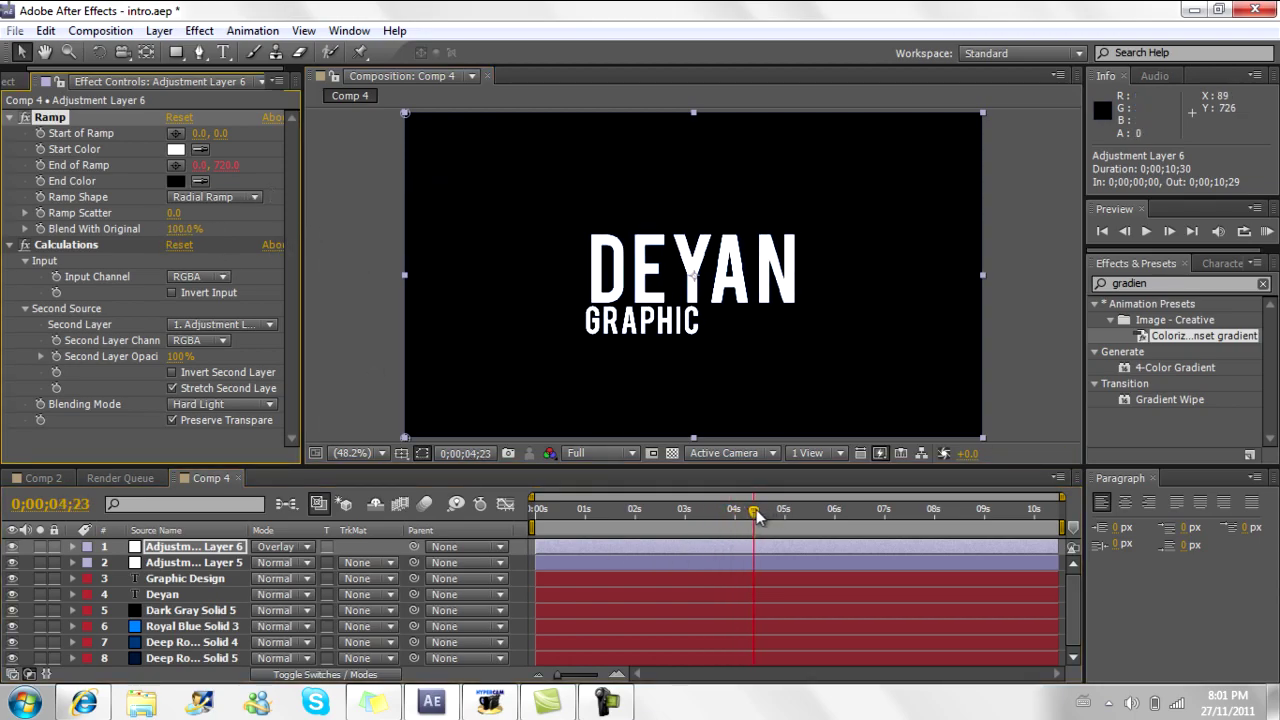
pyautogui.moveTo(775, 515); pyautogui.dragTo(669, 527)
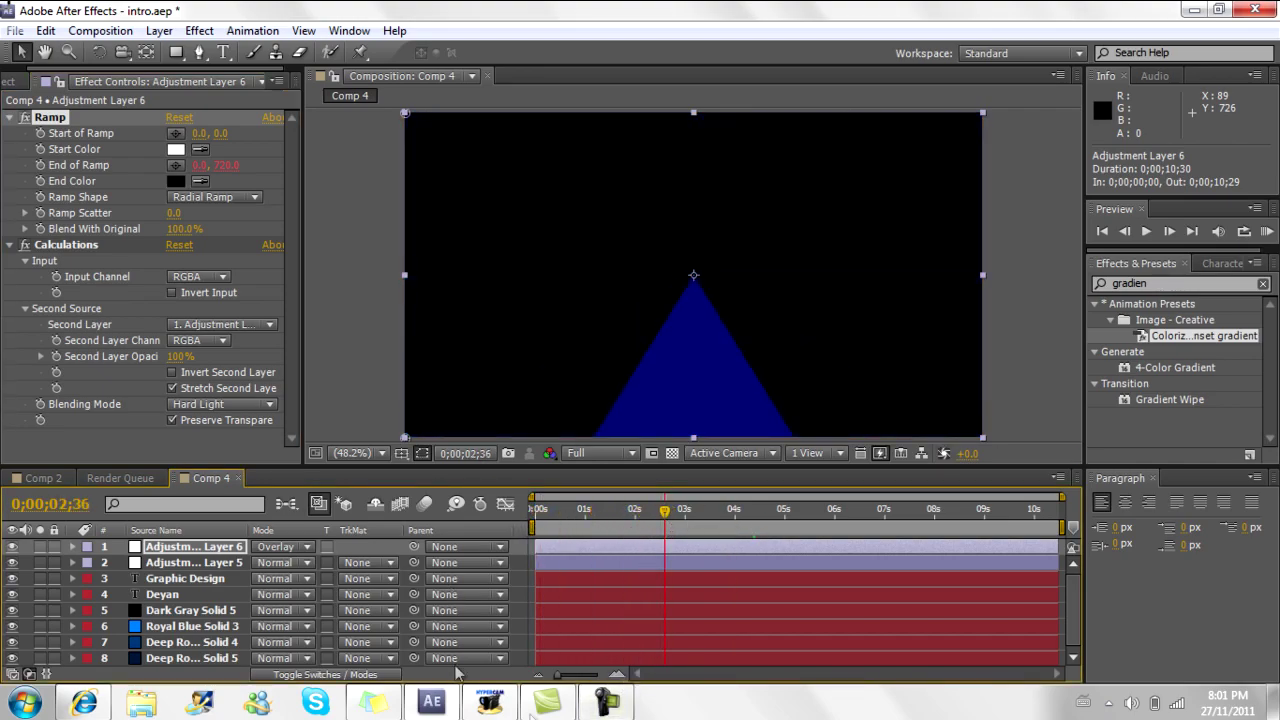
pyautogui.click(604, 703)
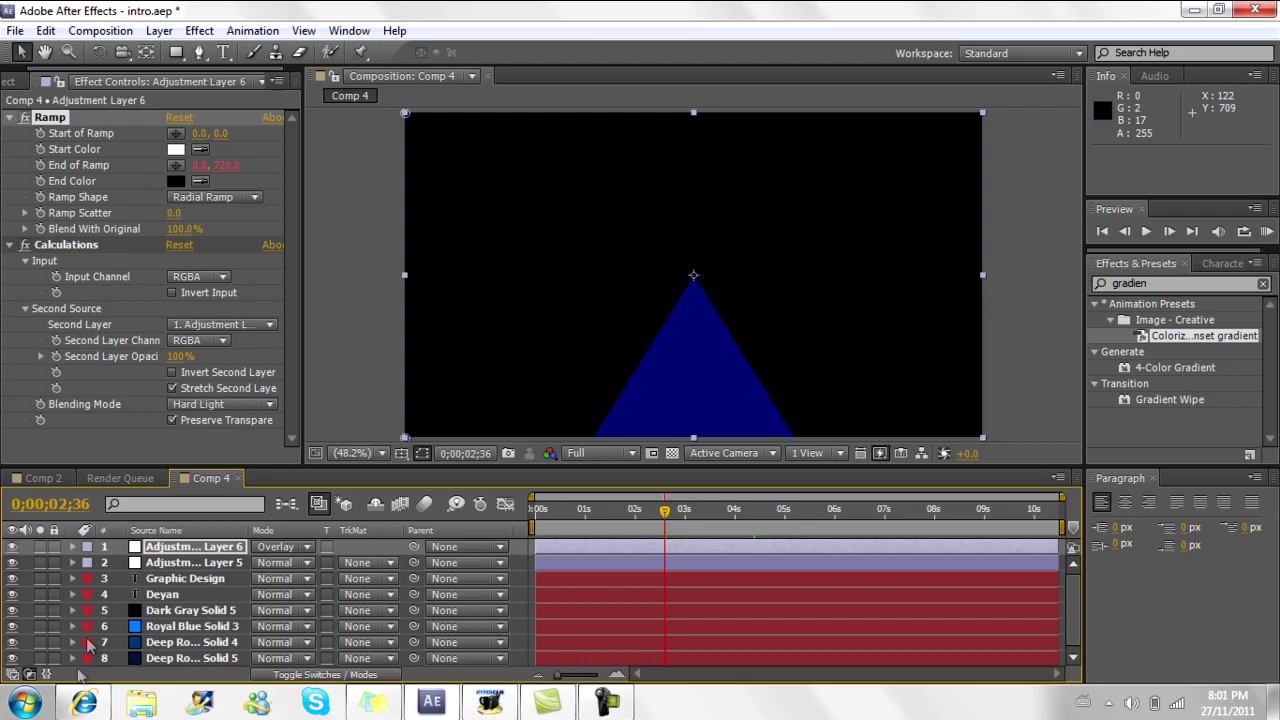
pyautogui.click(84, 703)
# Step: Open the uploader's YouTube channel and scroll through its uploads, led by the 8-second intro
pyautogui.scroll(-2, 255, 600)
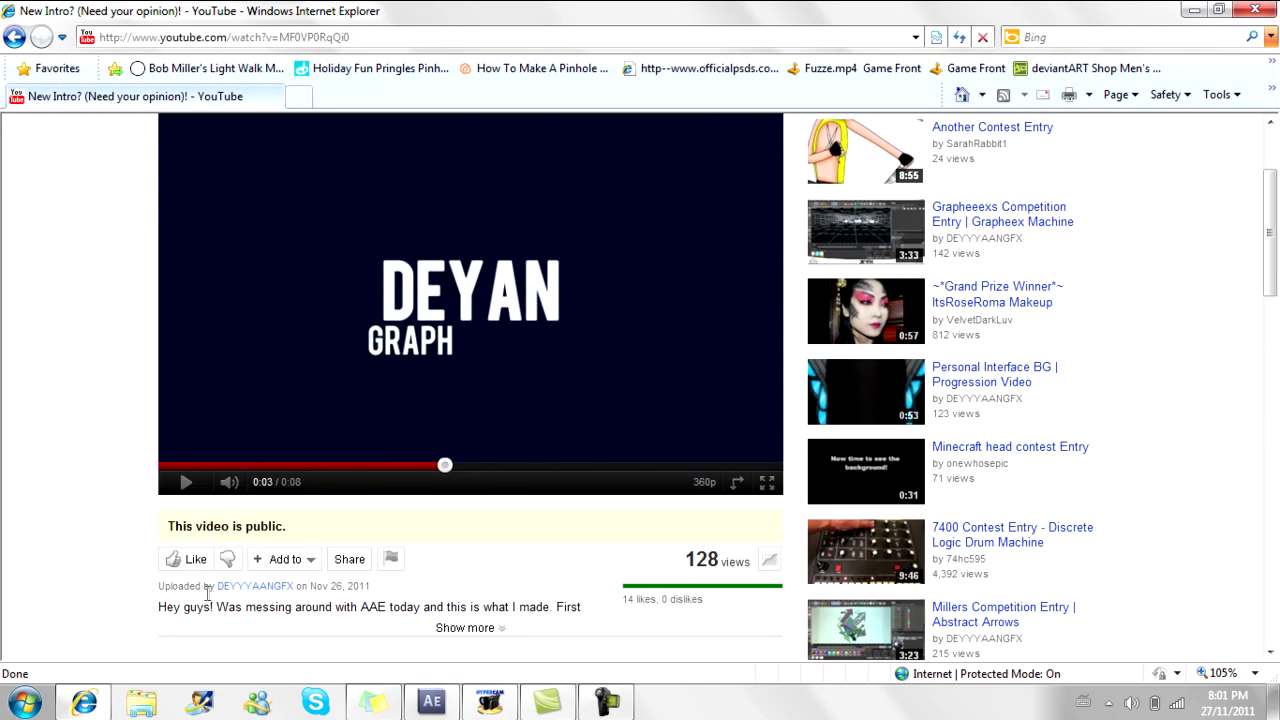
pyautogui.click(255, 506)
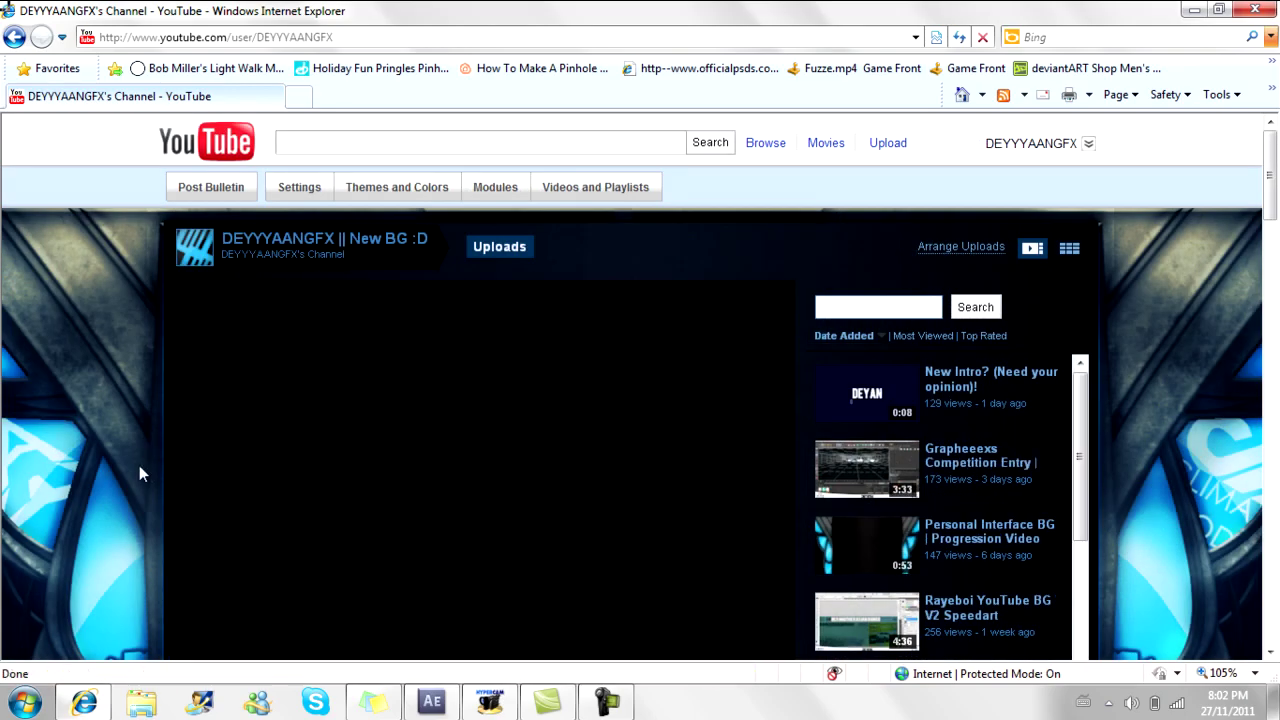
pyautogui.scroll(-3, 139, 474)
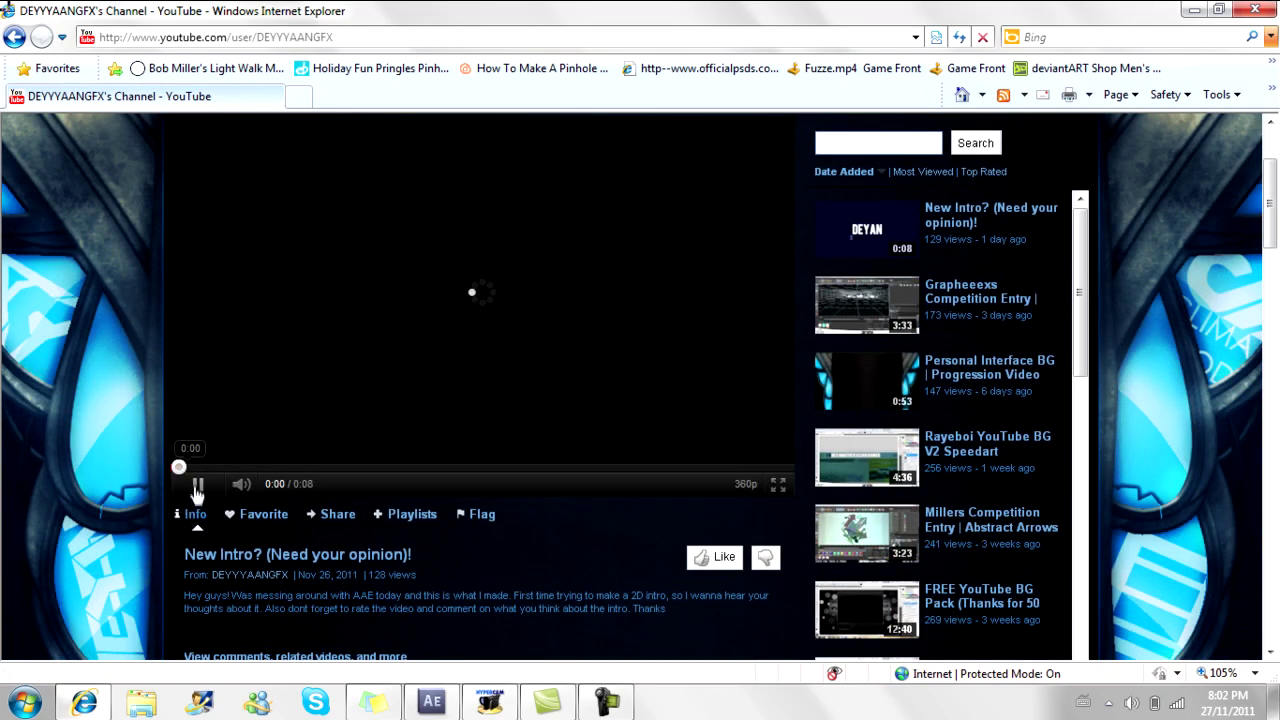
pyautogui.scroll(-10, 158, 505)
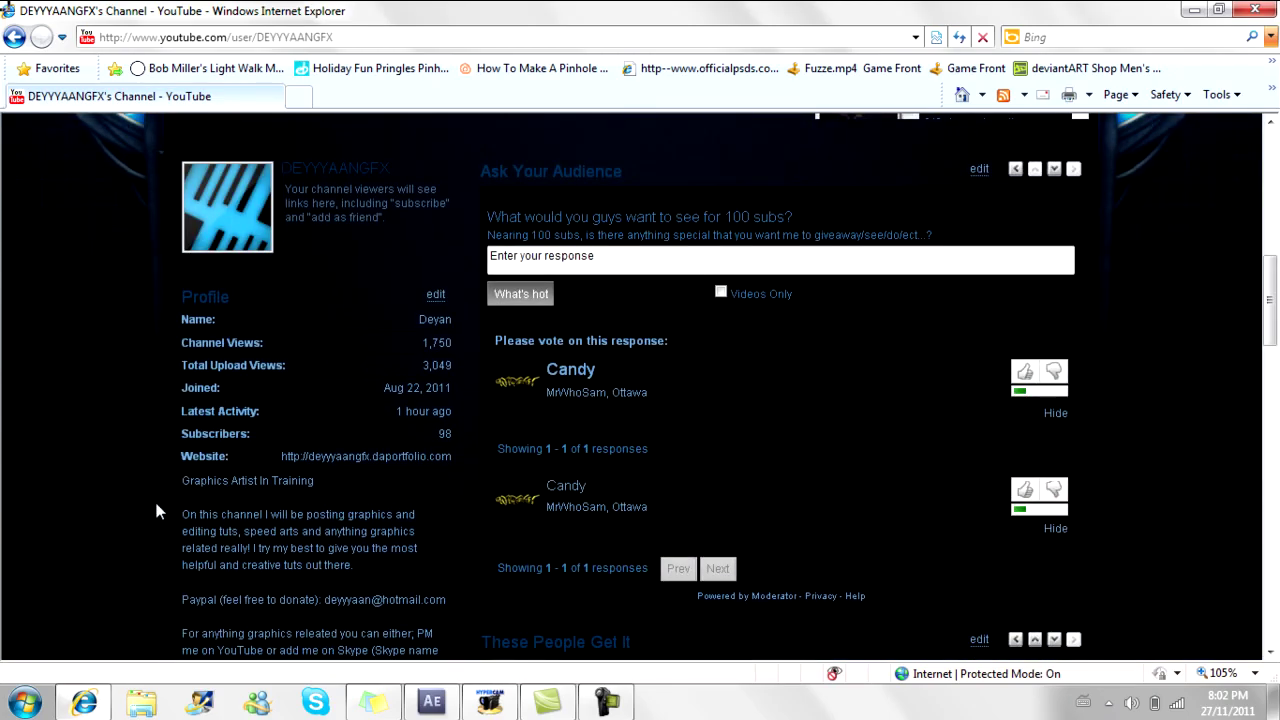
pyautogui.scroll(-3, 156, 512)
pyautogui.scroll(-3, 156, 501)
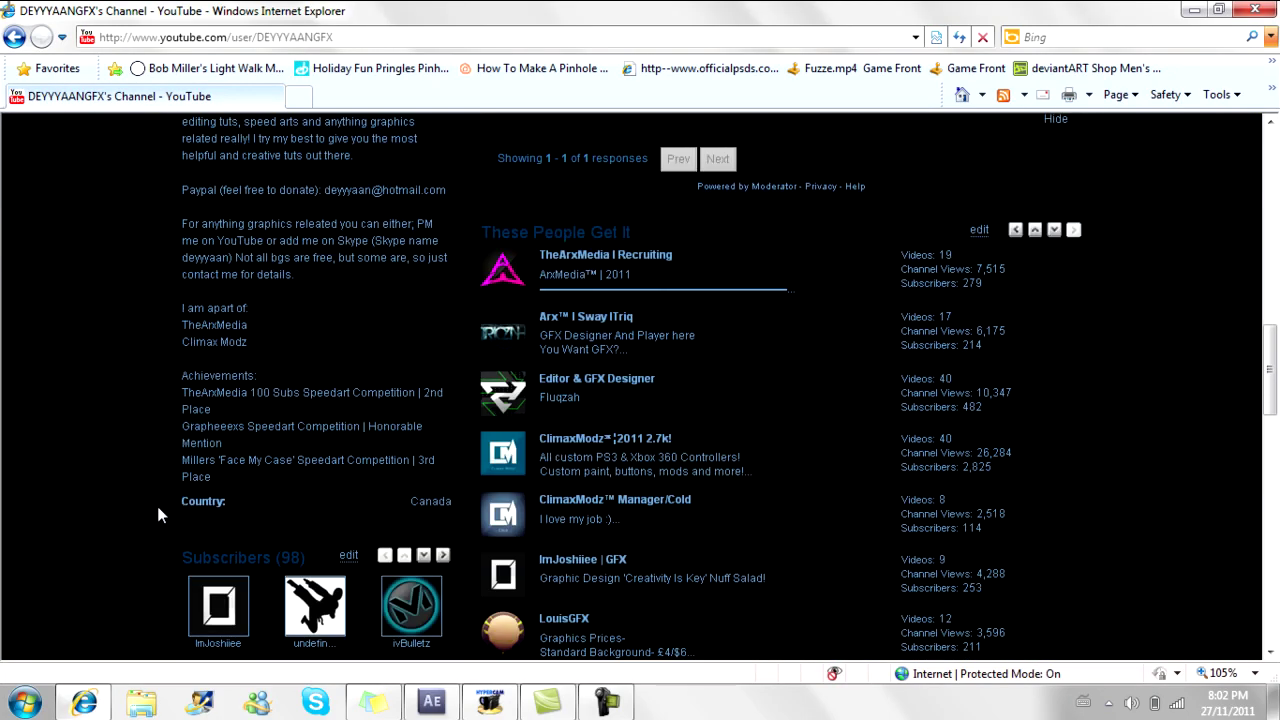
pyautogui.scroll(6, 160, 506)
pyautogui.scroll(1, 163, 507)
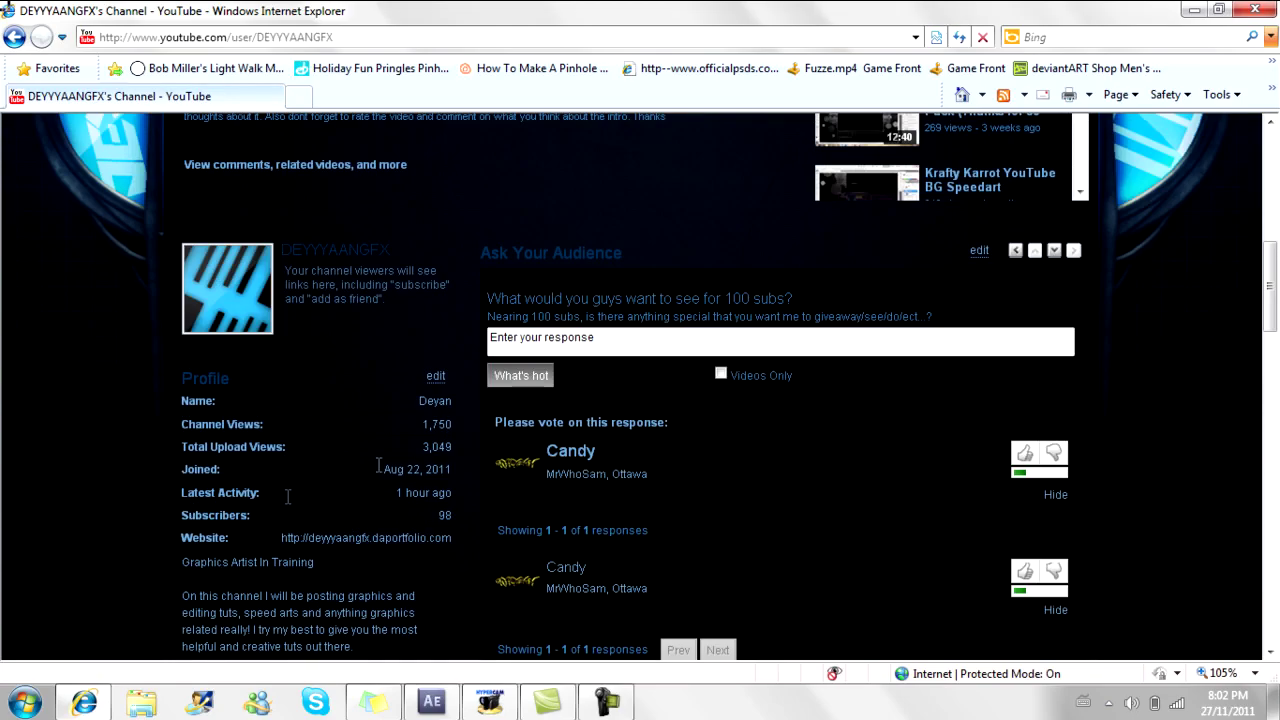
pyautogui.scroll(-4, 246, 477)
pyautogui.scroll(-3, 117, 455)
pyautogui.scroll(10, 200, 452)
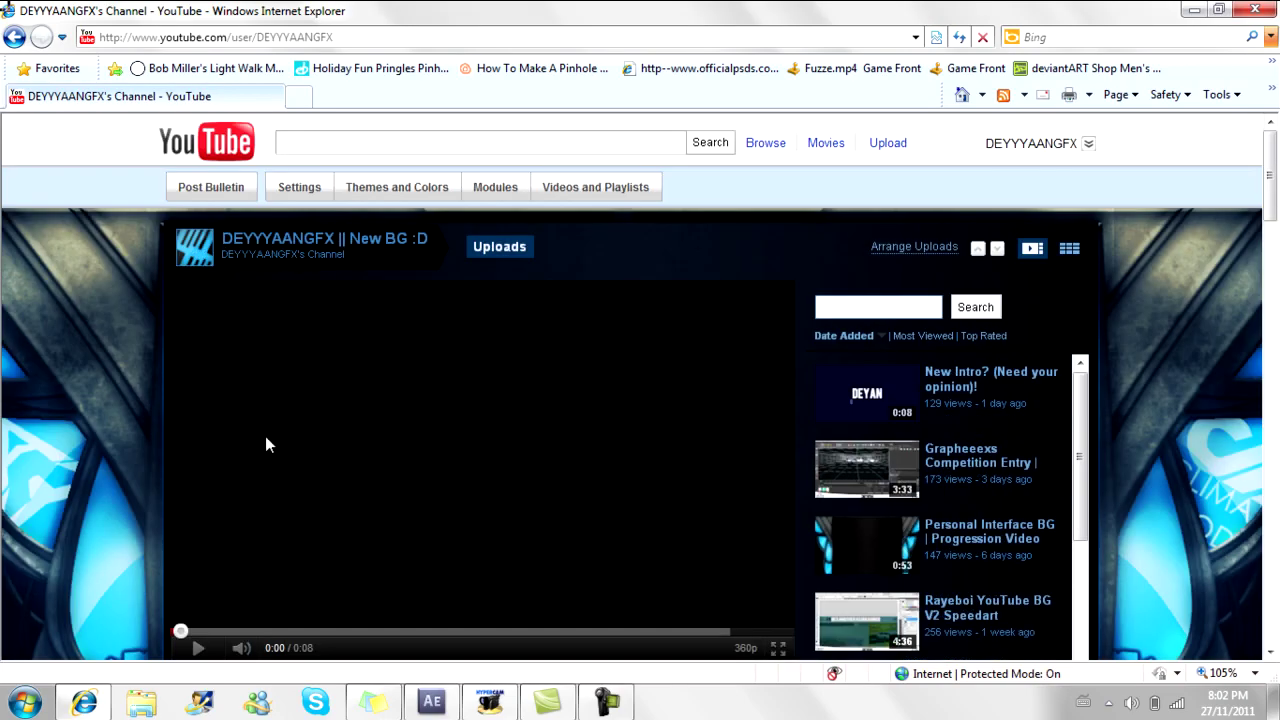
pyautogui.click(624, 708)
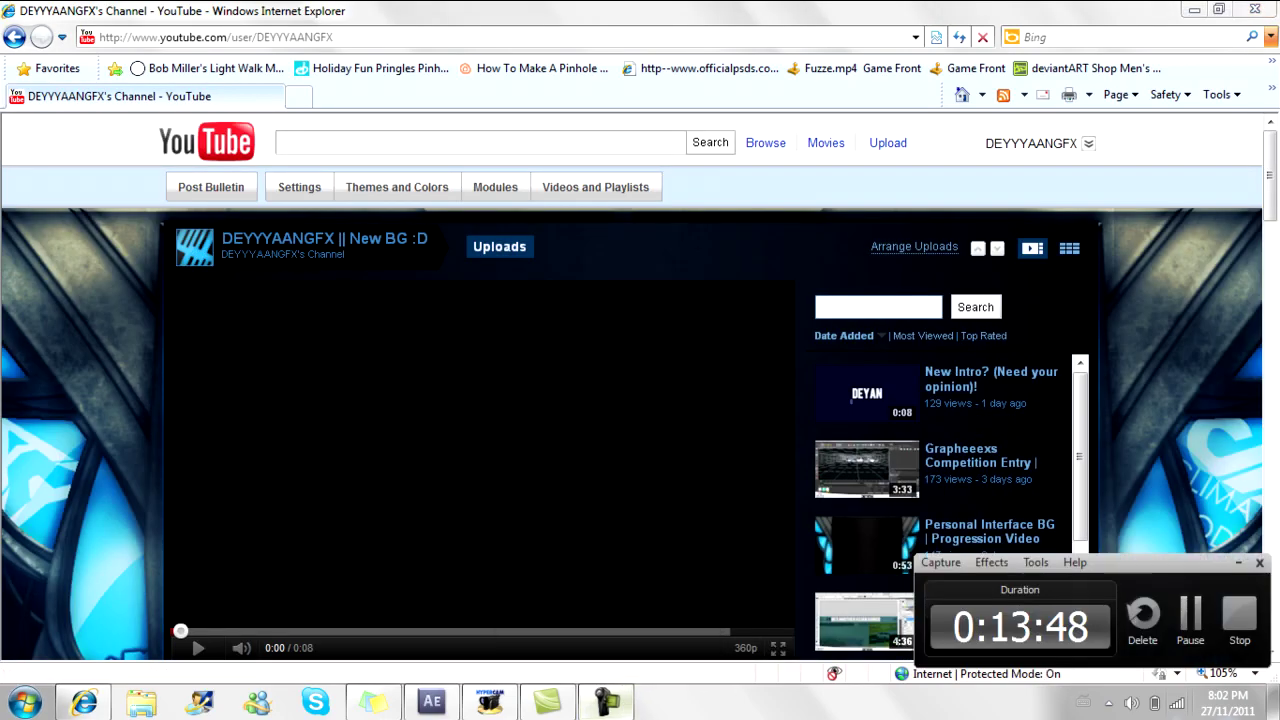